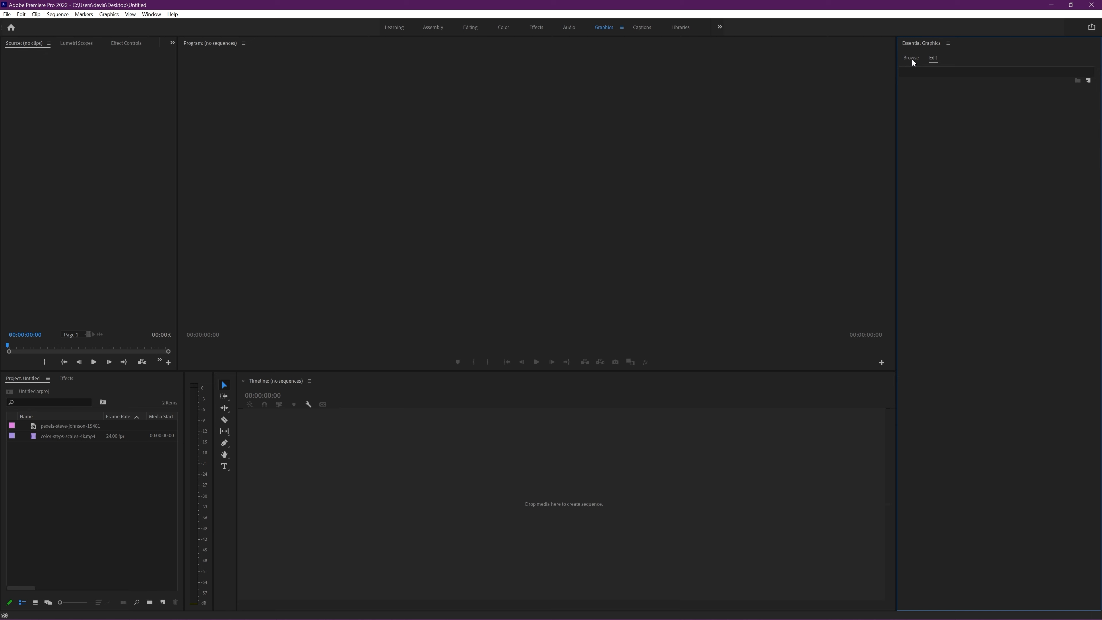
# Step: Install the Countdown Timer_Lightweight motion graphics template from the Desktop into the template library
pyautogui.click(912, 59)
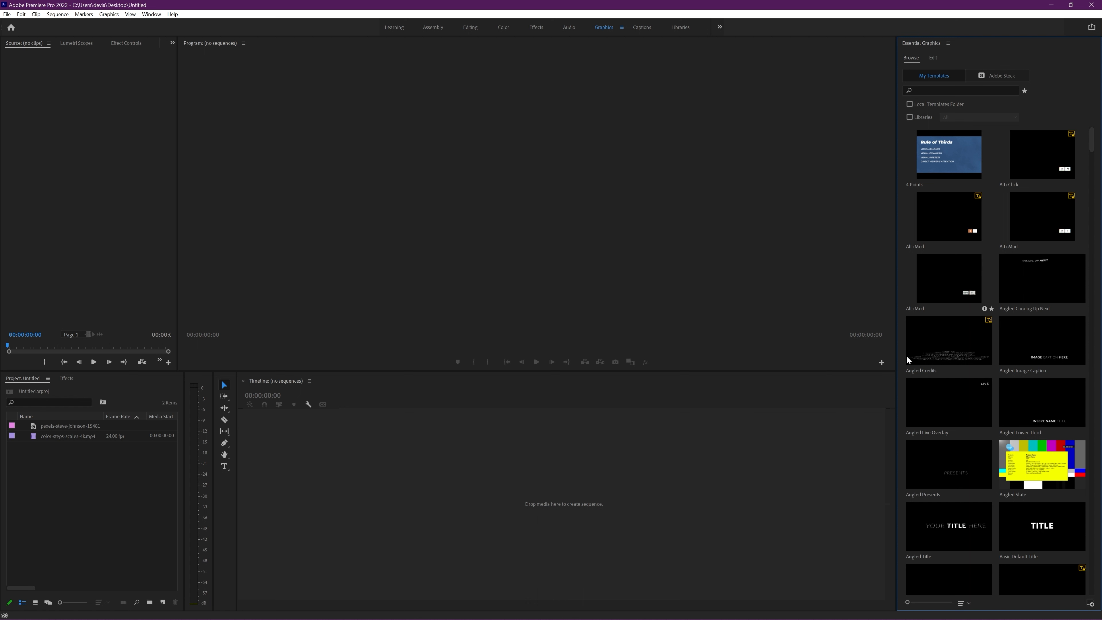
pyautogui.click(1090, 604)
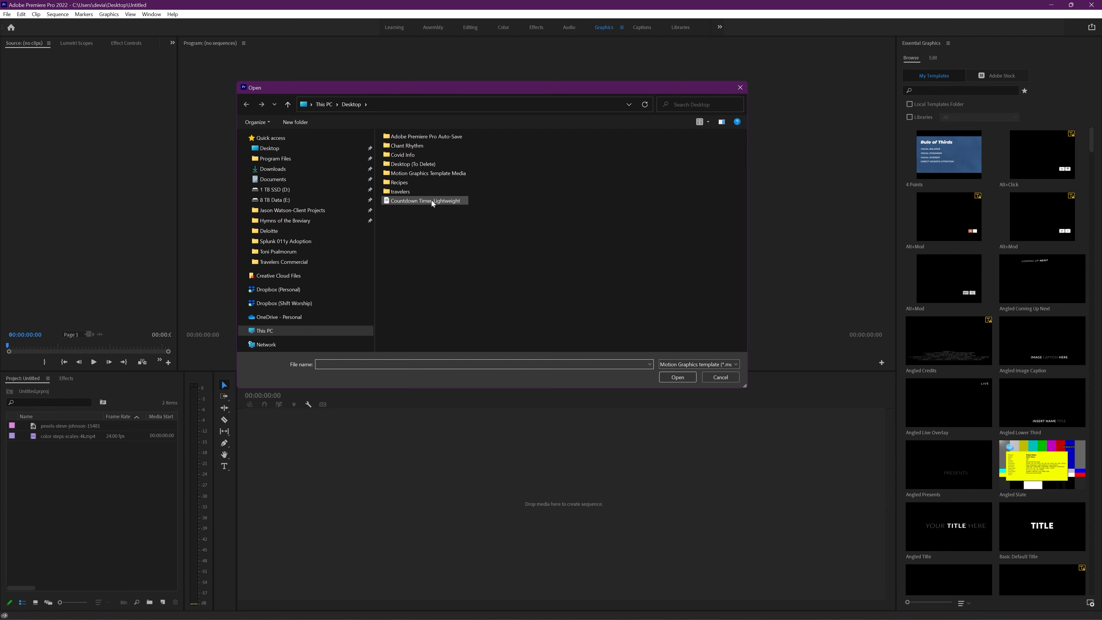
pyautogui.click(410, 200)
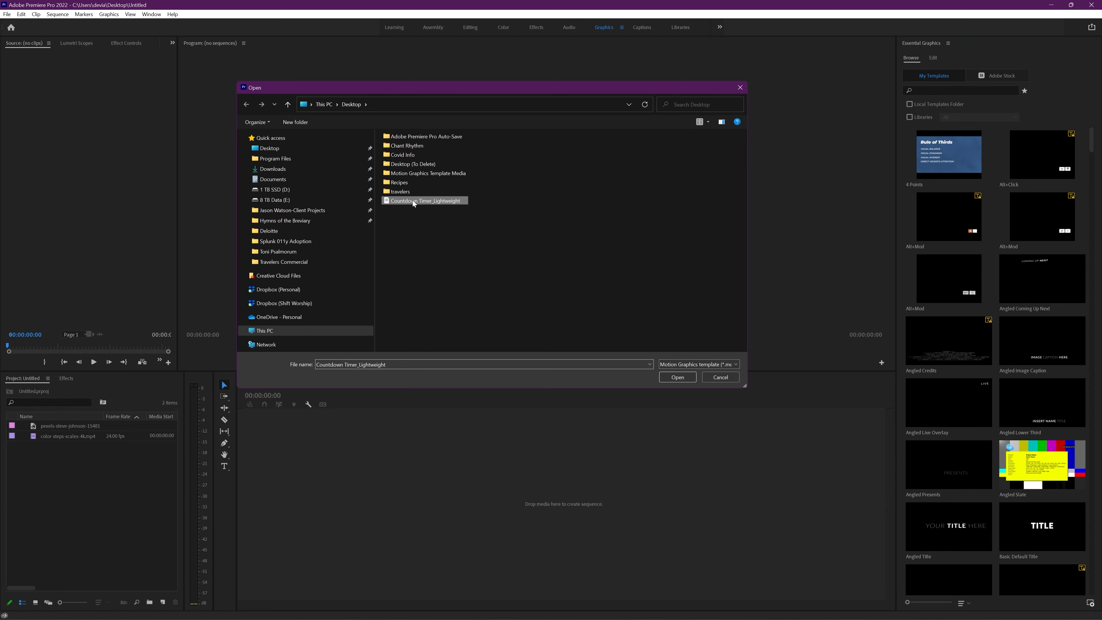
pyautogui.click(679, 378)
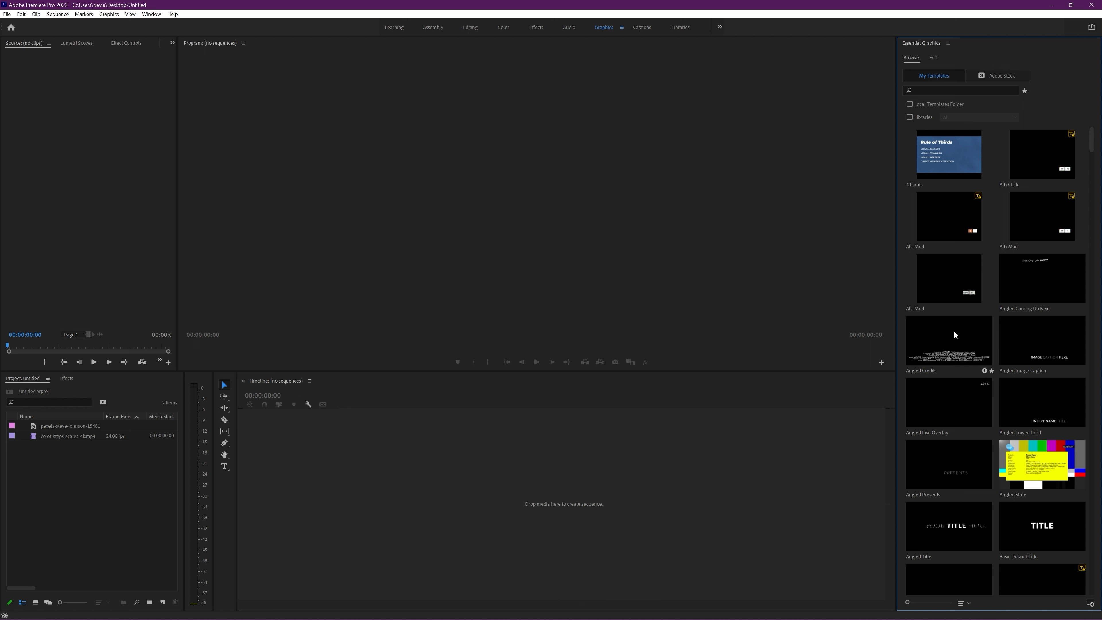
# Step: Search the installed motion graphics templates for "countdown"
pyautogui.scroll(-10, 956, 334)
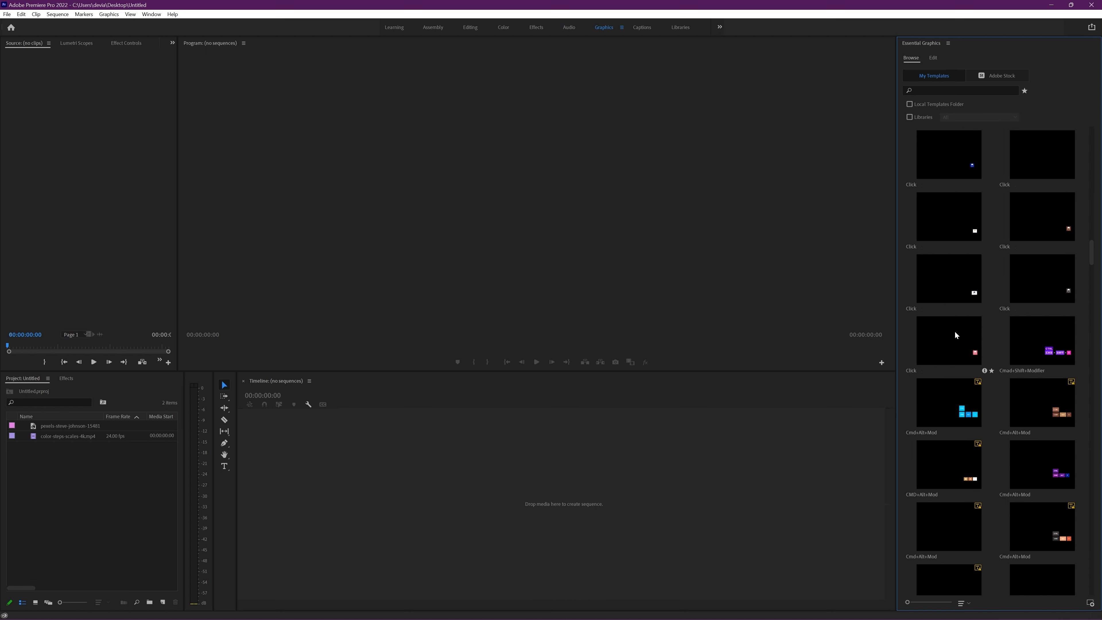
pyautogui.scroll(10, 954, 331)
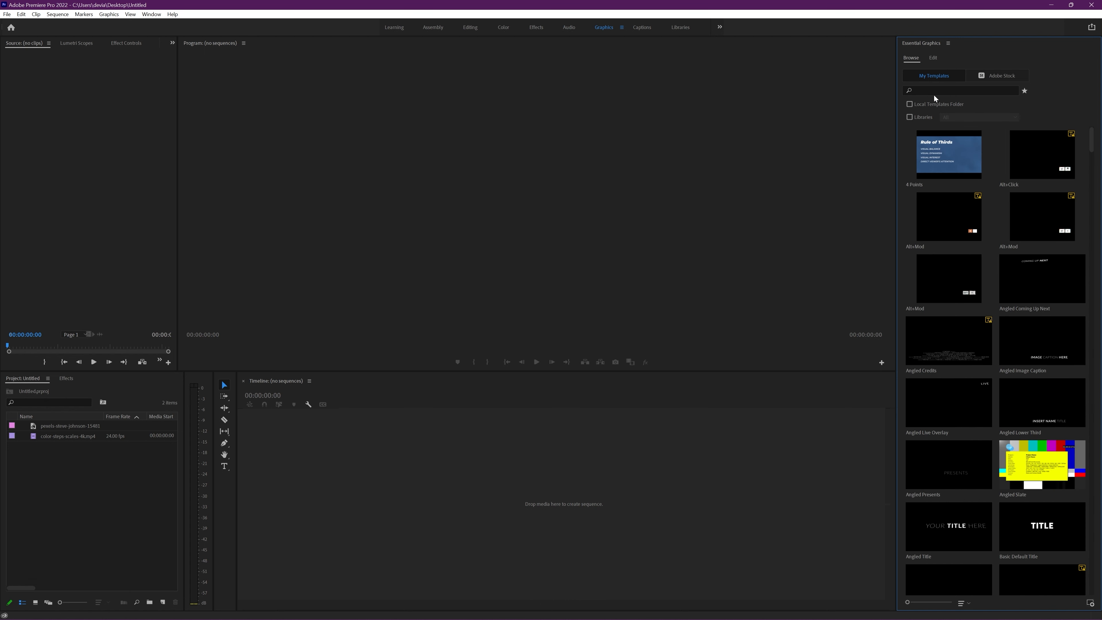
pyautogui.click(925, 90)
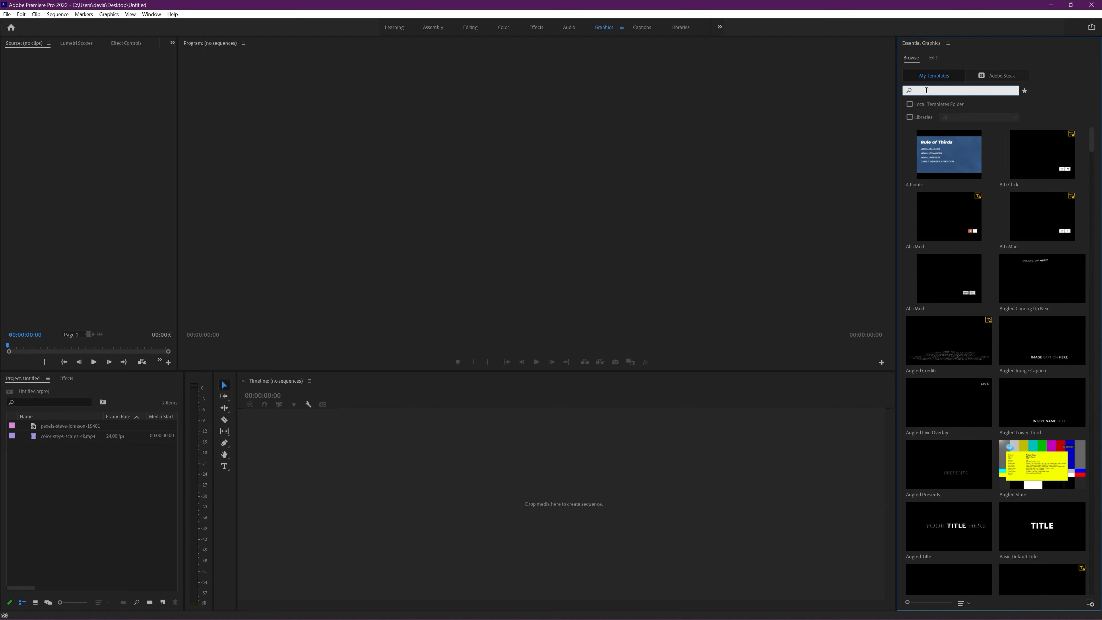
pyautogui.write('countdown')
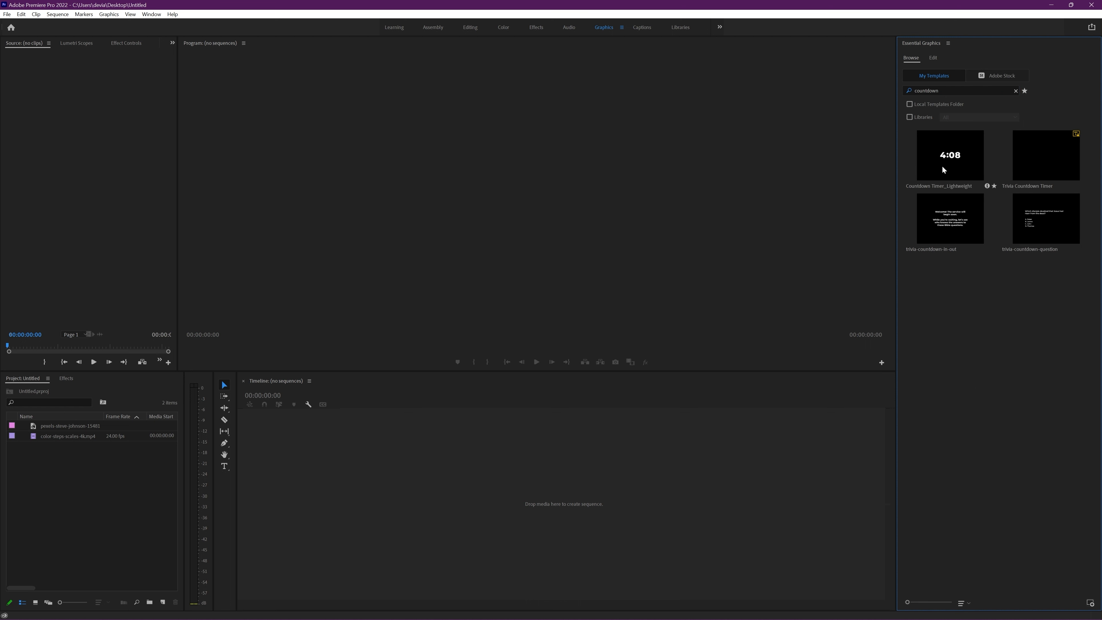
# Step: Try to add the Countdown Timer_Lightweight template directly to the empty timeline and to the project's media list
pyautogui.click(942, 147)
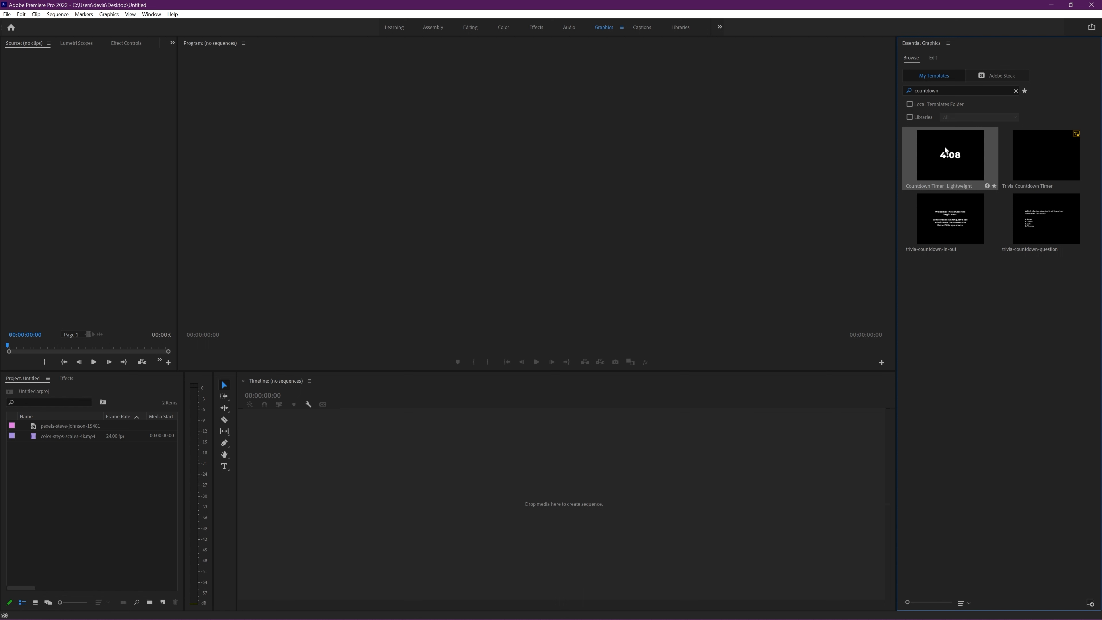
pyautogui.moveTo(944, 146); pyautogui.dragTo(498, 472)
pyautogui.moveTo(956, 159); pyautogui.dragTo(89, 488)
# Step: Create a new sequence named "Countdown"
pyautogui.click(10, 13)
pyautogui.moveTo(26, 25)
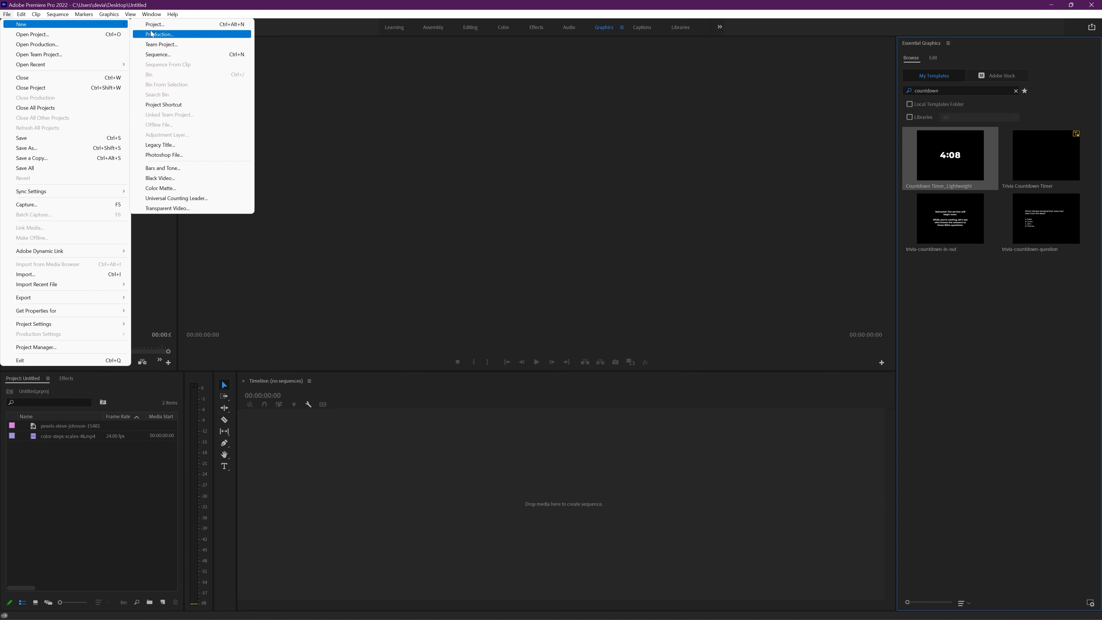
pyautogui.click(157, 54)
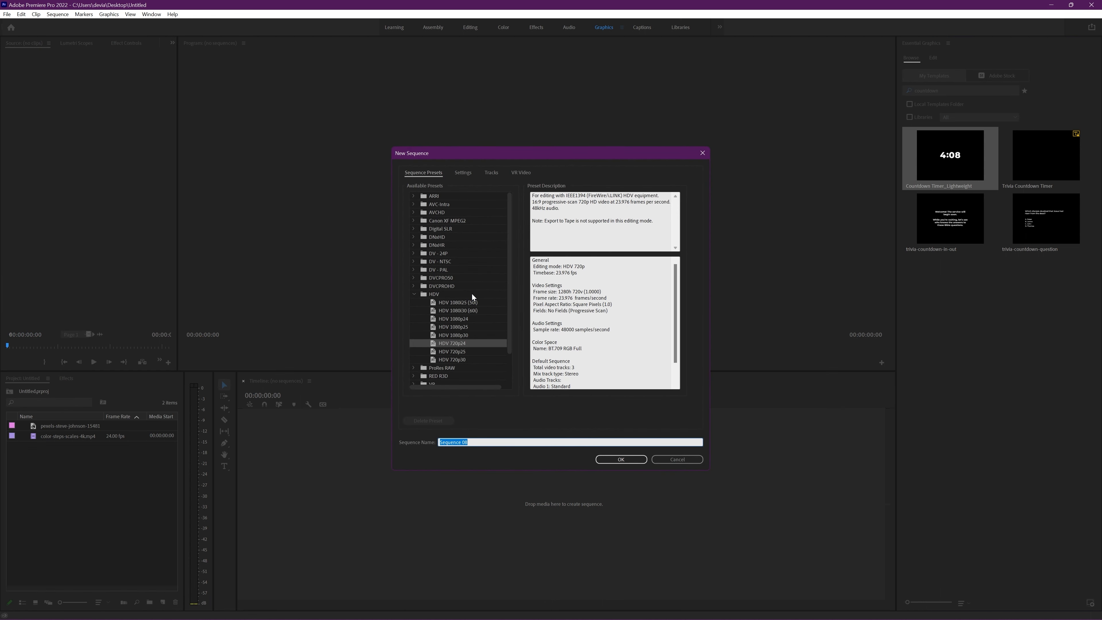
pyautogui.write('Countdown')
pyautogui.press('Return')
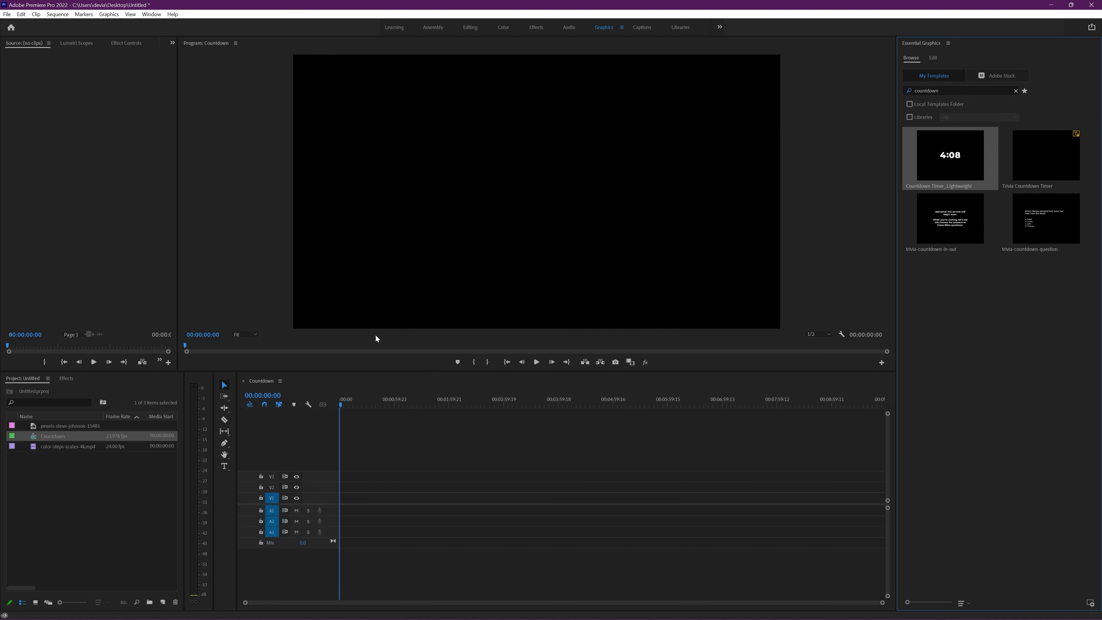
# Step: Place the Countdown Timer_Lightweight template at the start of track V1 and change the sequence settings to match the clip
pyautogui.click(304, 602)
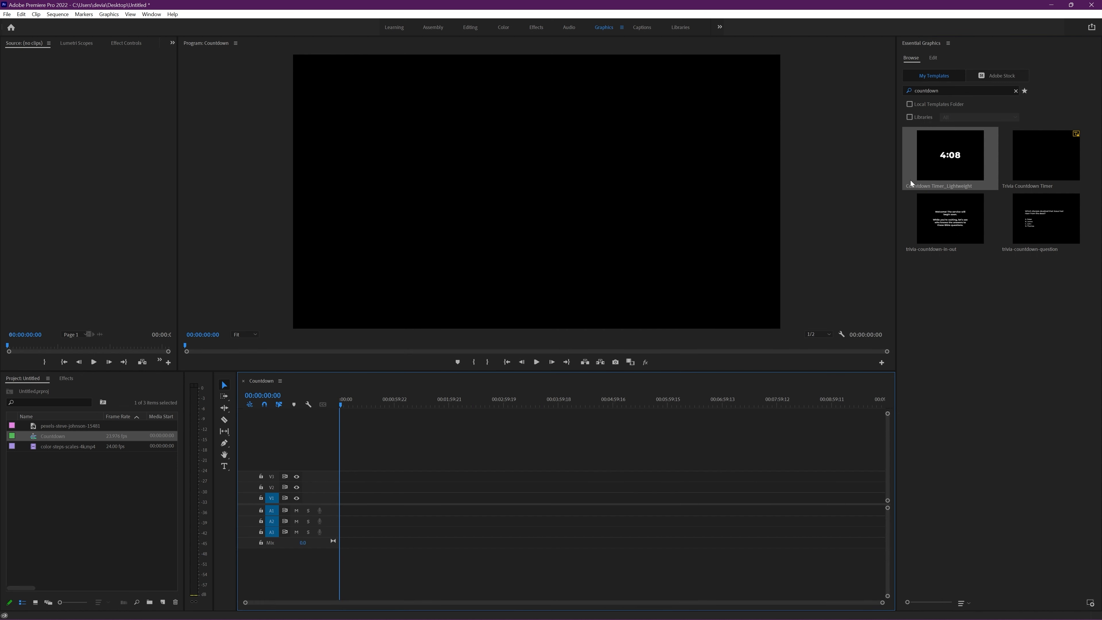
pyautogui.moveTo(911, 183); pyautogui.dragTo(356, 504)
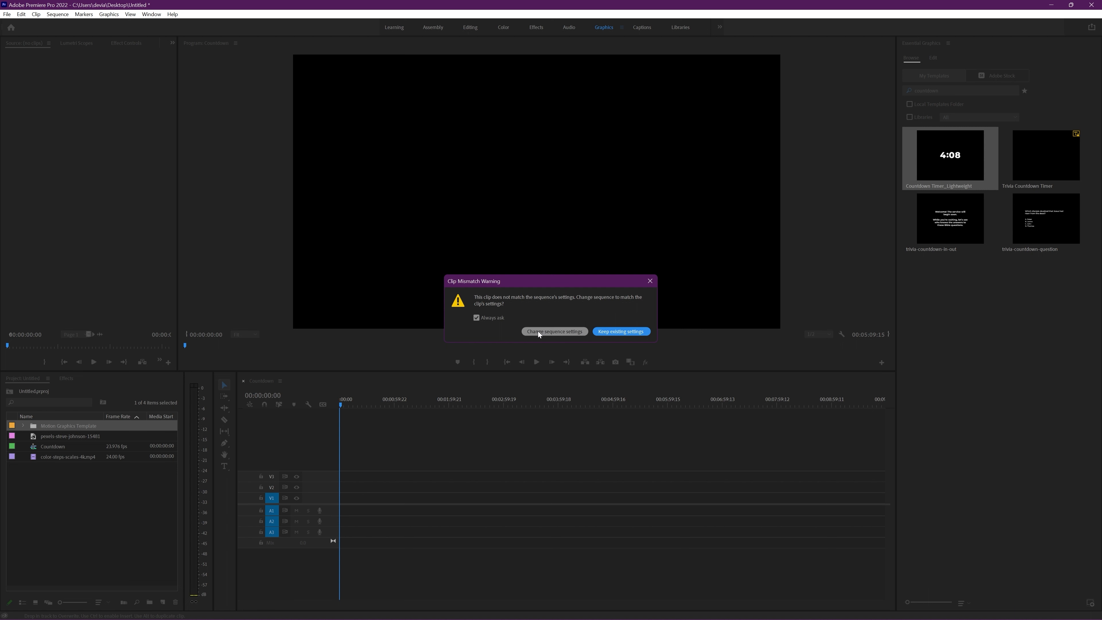
pyautogui.click(548, 331)
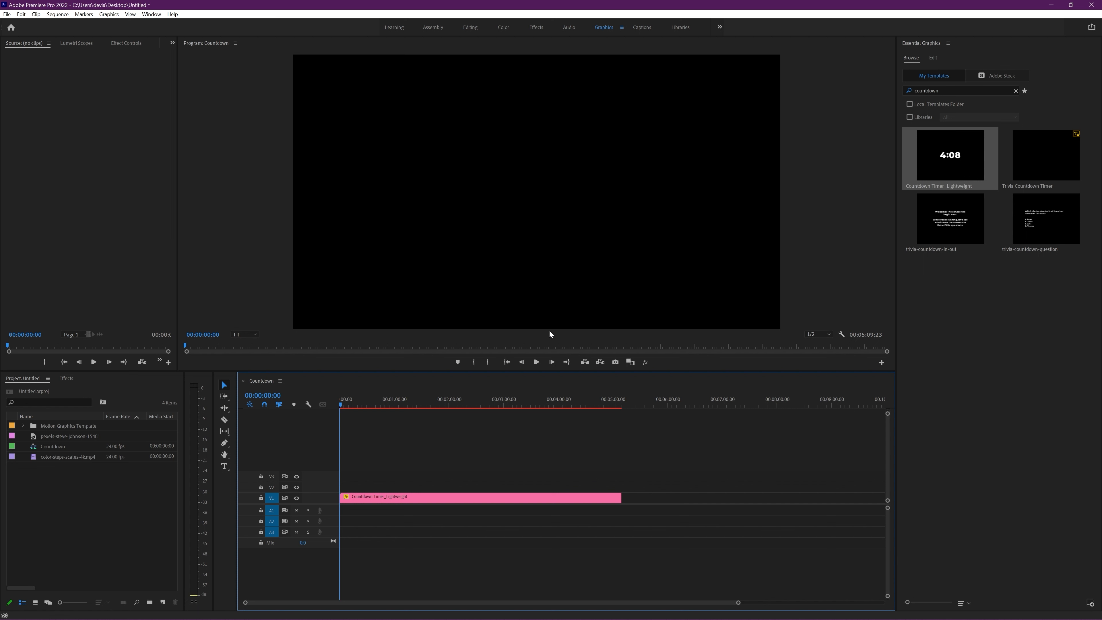
# Step: Open the Timer settings of the countdown clip on V1 and move the playhead to 00:01:46:19 to preview the digits
pyautogui.click(413, 497)
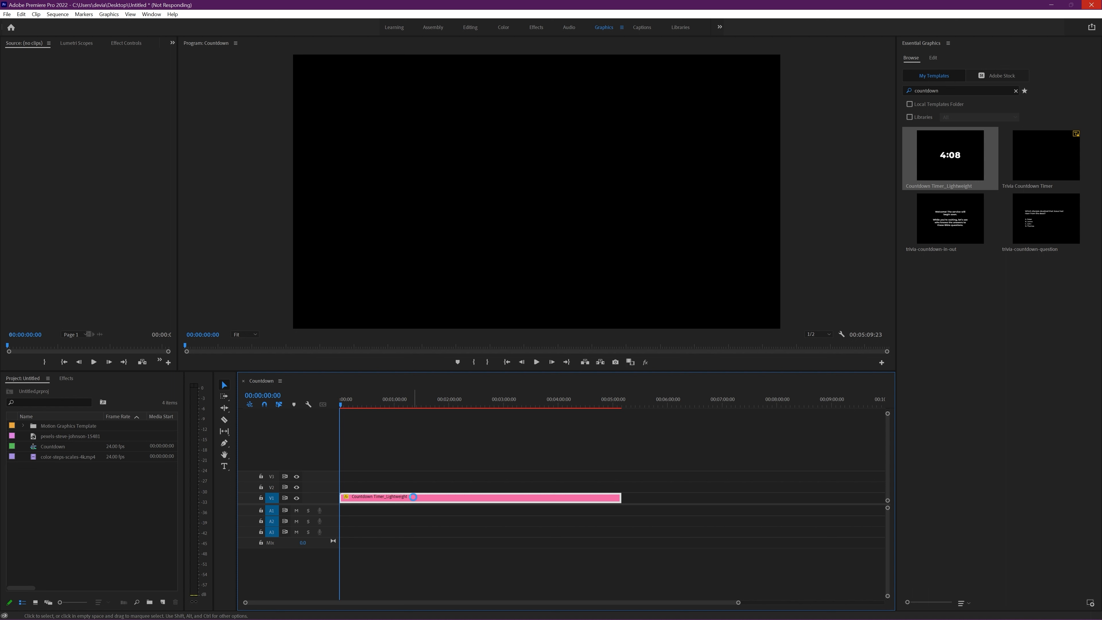
pyautogui.click(933, 62)
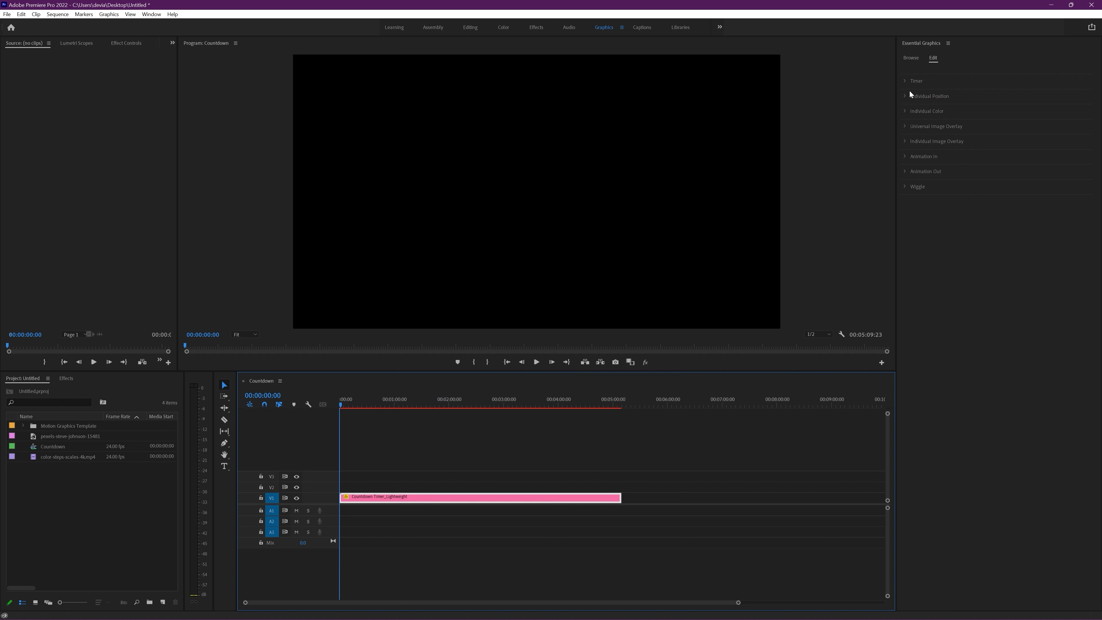
pyautogui.click(905, 79)
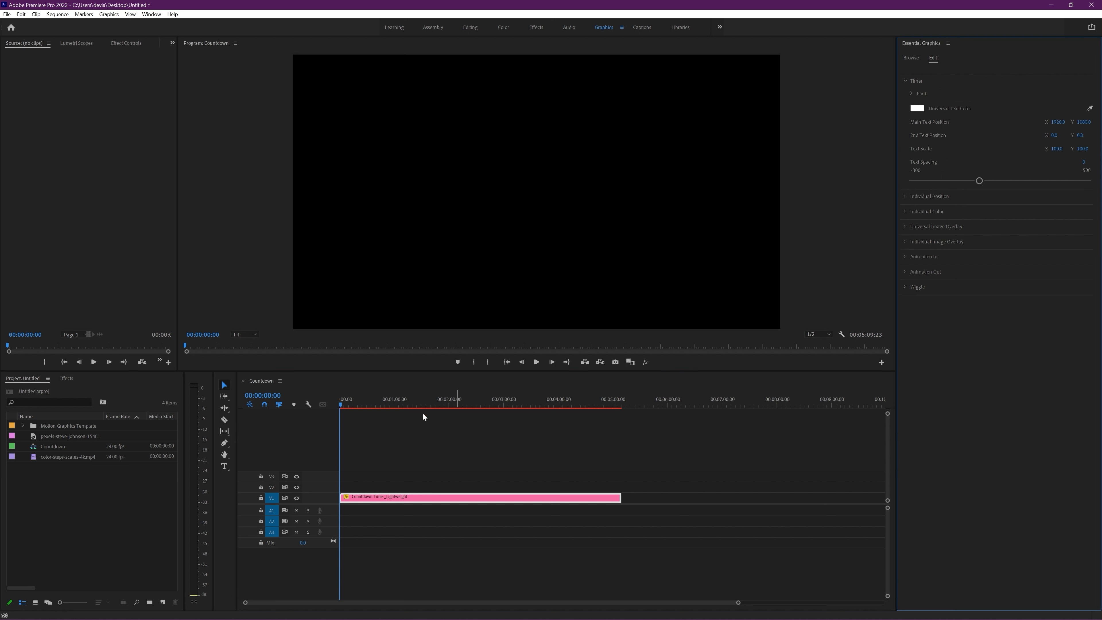
pyautogui.moveTo(424, 404); pyautogui.dragTo(437, 402)
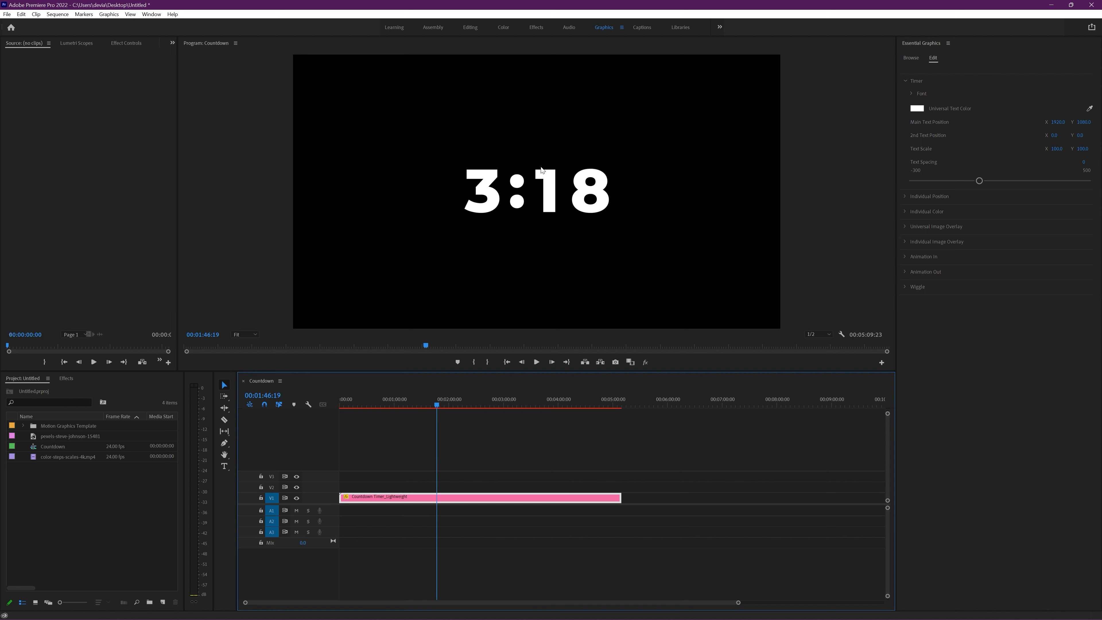
# Step: Set the timer's Universal Text Color to the turquoise 0ABFD4
pyautogui.click(916, 108)
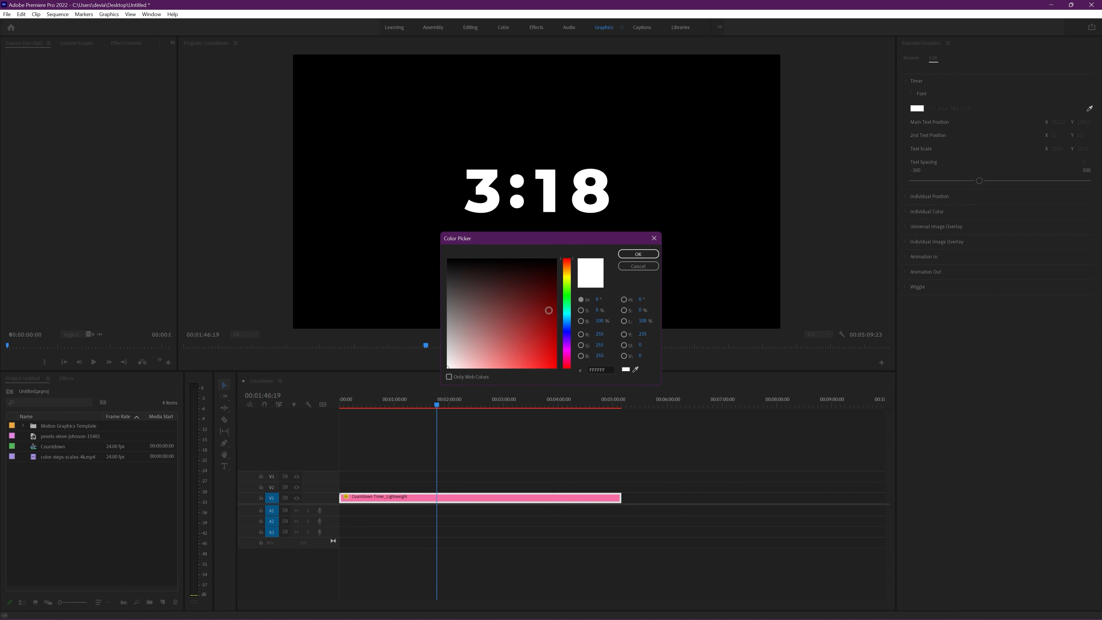
pyautogui.moveTo(548, 309)
pyautogui.mouseDown()
pyautogui.moveTo(551, 349)
pyautogui.moveTo(567, 315)
pyautogui.mouseUp()
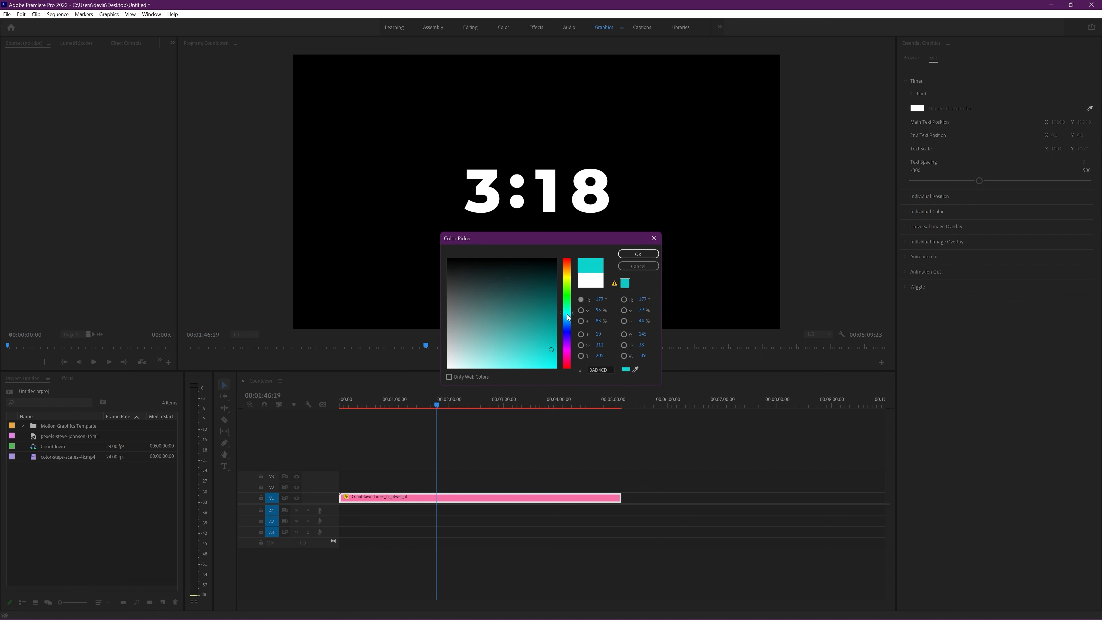
pyautogui.click(637, 255)
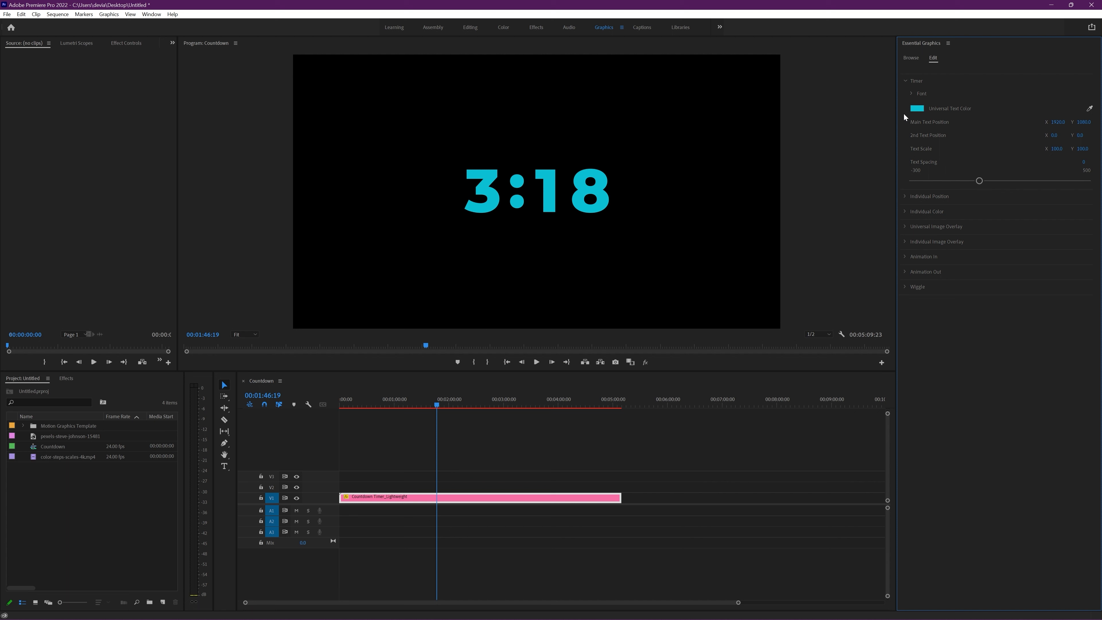
pyautogui.click(917, 108)
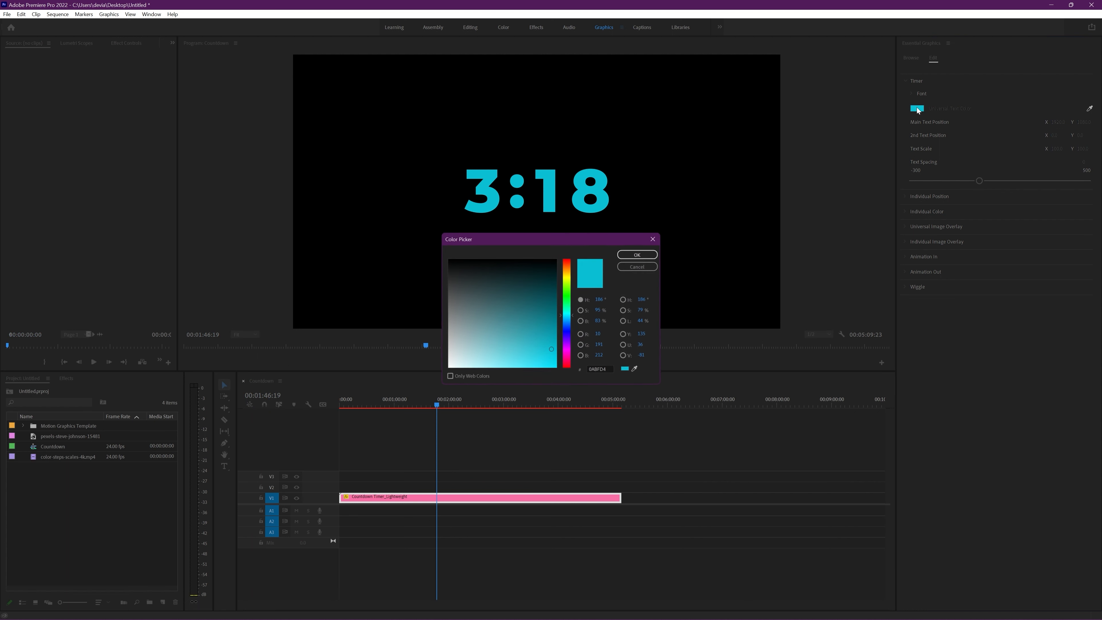
pyautogui.moveTo(512, 297); pyautogui.dragTo(530, 332)
pyautogui.click(646, 268)
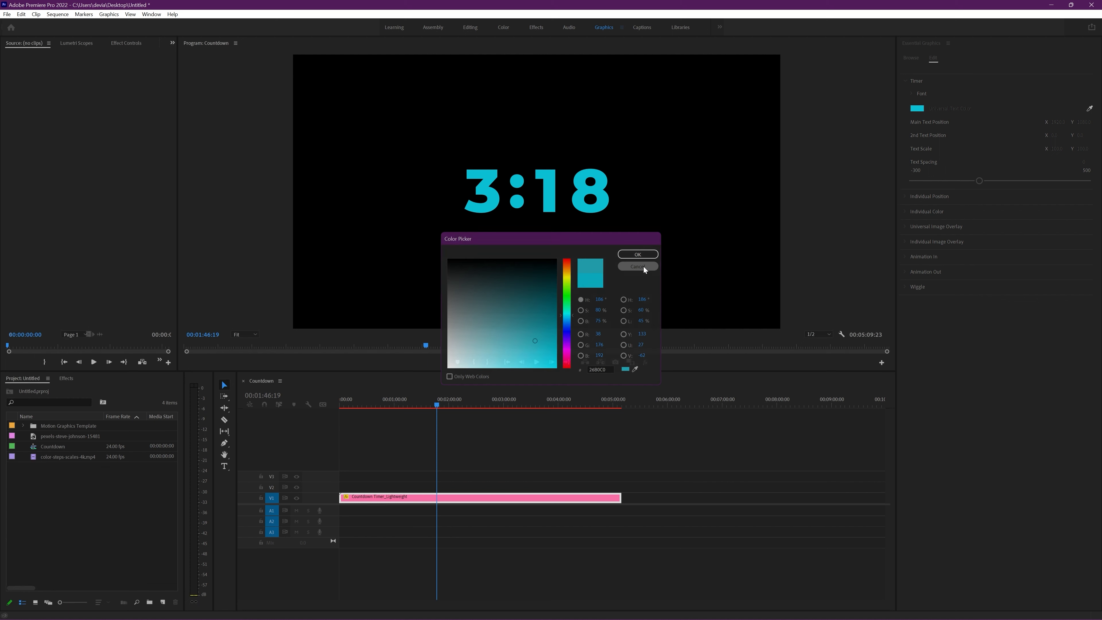
# Step: Sample the pink of the countdown clip in the timeline as the timer's Universal Text Color
pyautogui.click(1090, 108)
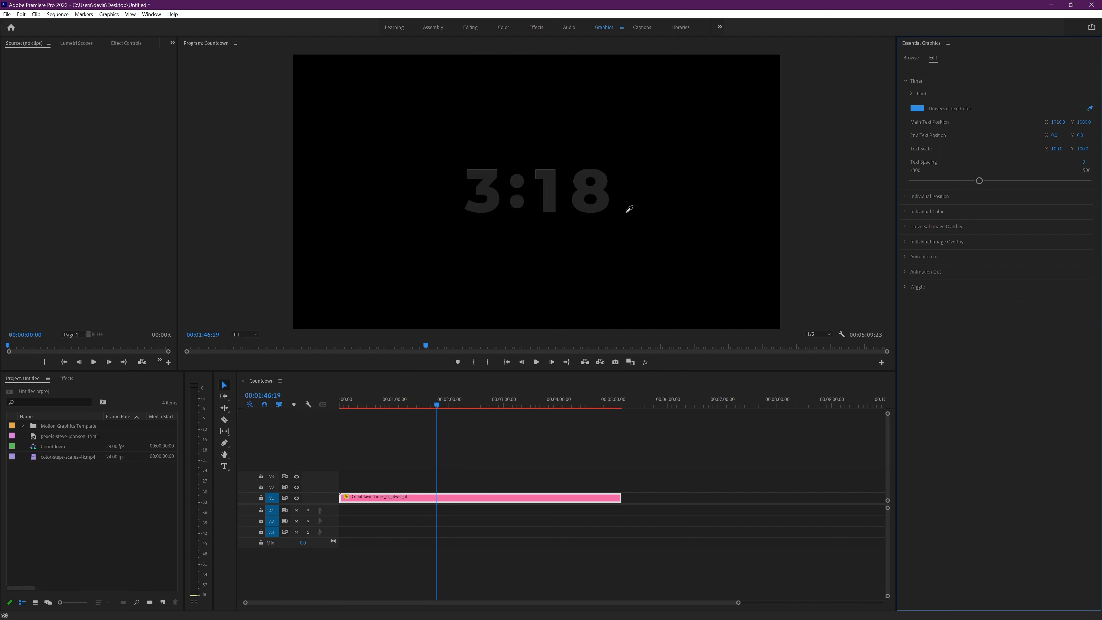
pyautogui.click(512, 496)
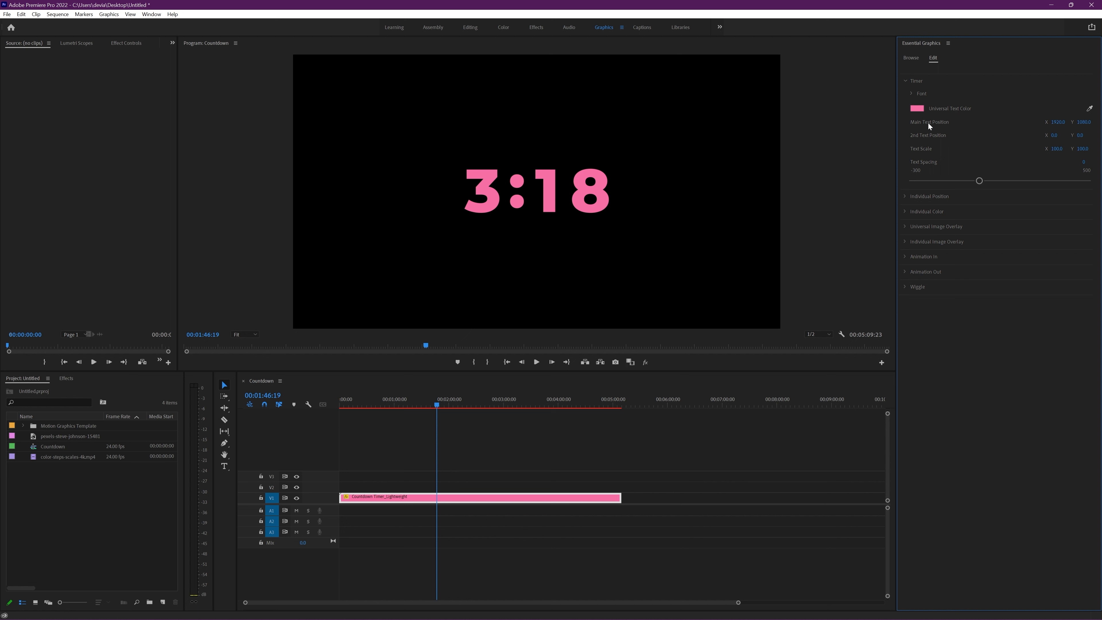
# Step: Try shifting the timer's Main Text Position and undo the changes
pyautogui.moveTo(1057, 122); pyautogui.dragTo(1081, 123)
pyautogui.hotkey('ctrl', 'z')
pyautogui.hotkey('ctrl', 'z')
# Step: With the playhead at 00:04:14:15, try shifting the 2nd Text Position X to about -243 and the Main Text Position X to about 1617
pyautogui.moveTo(540, 403); pyautogui.dragTo(572, 403)
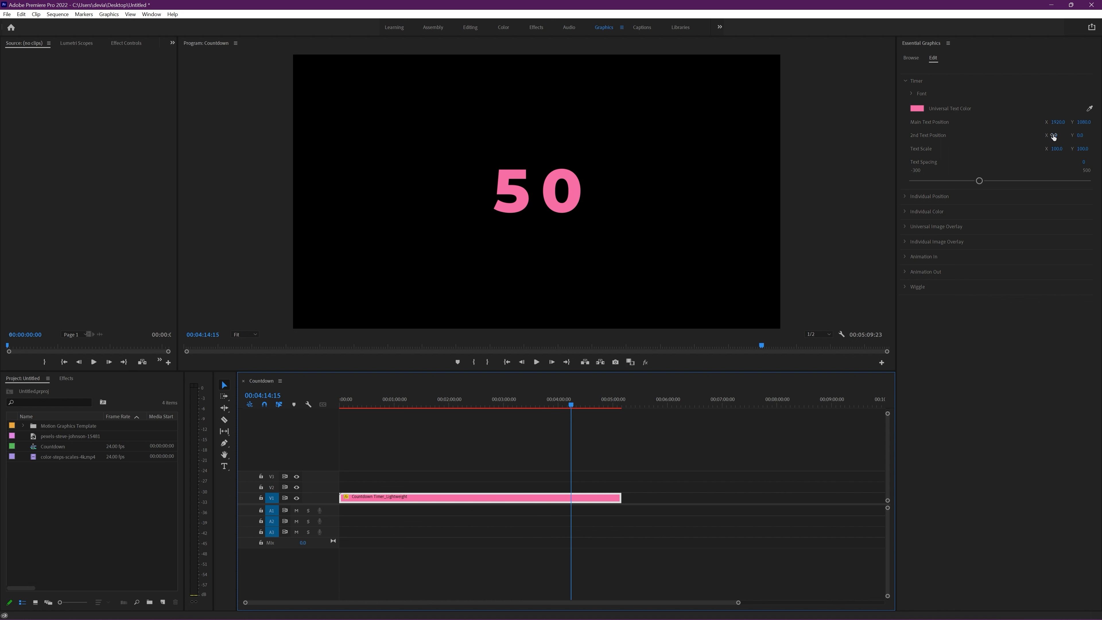
pyautogui.moveTo(1054, 135); pyautogui.dragTo(998, 135)
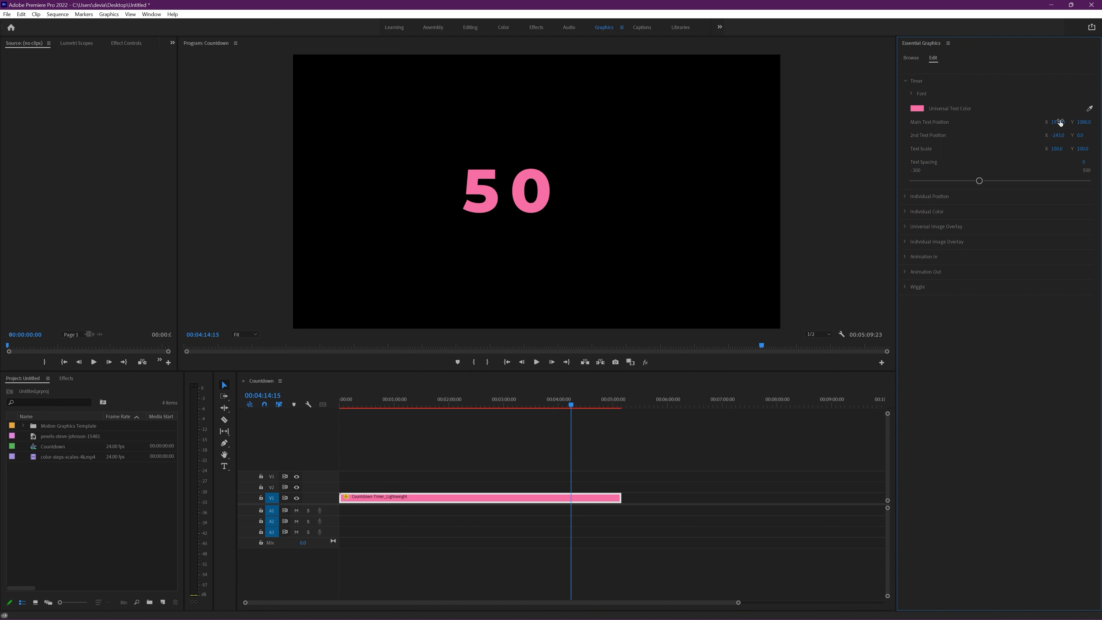
pyautogui.moveTo(1060, 123); pyautogui.dragTo(946, 140)
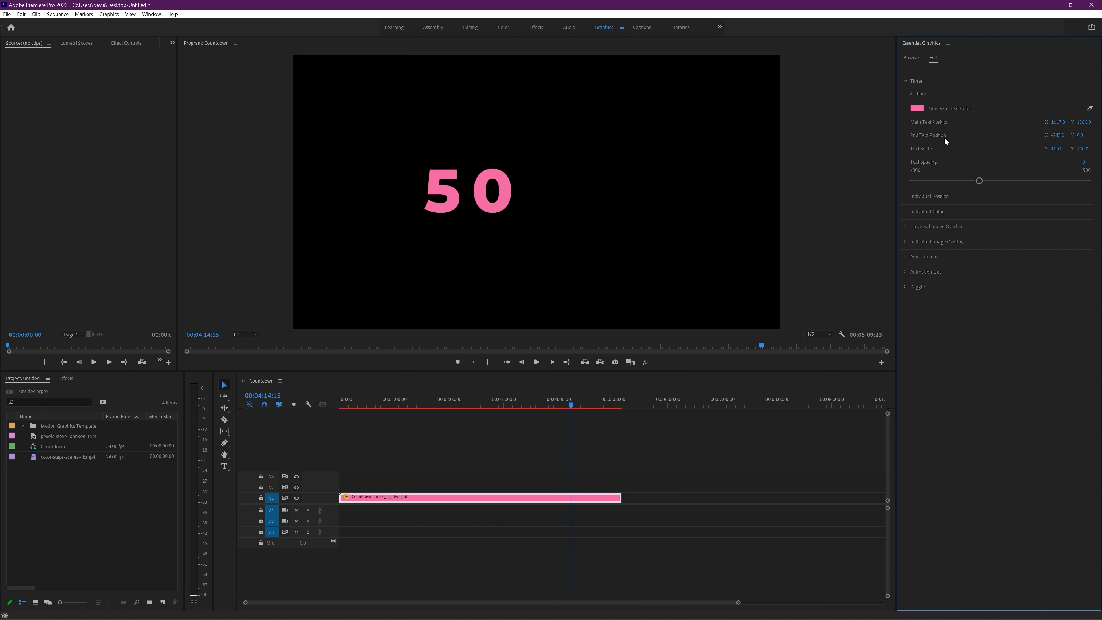
pyautogui.moveTo(1058, 136); pyautogui.dragTo(1040, 137)
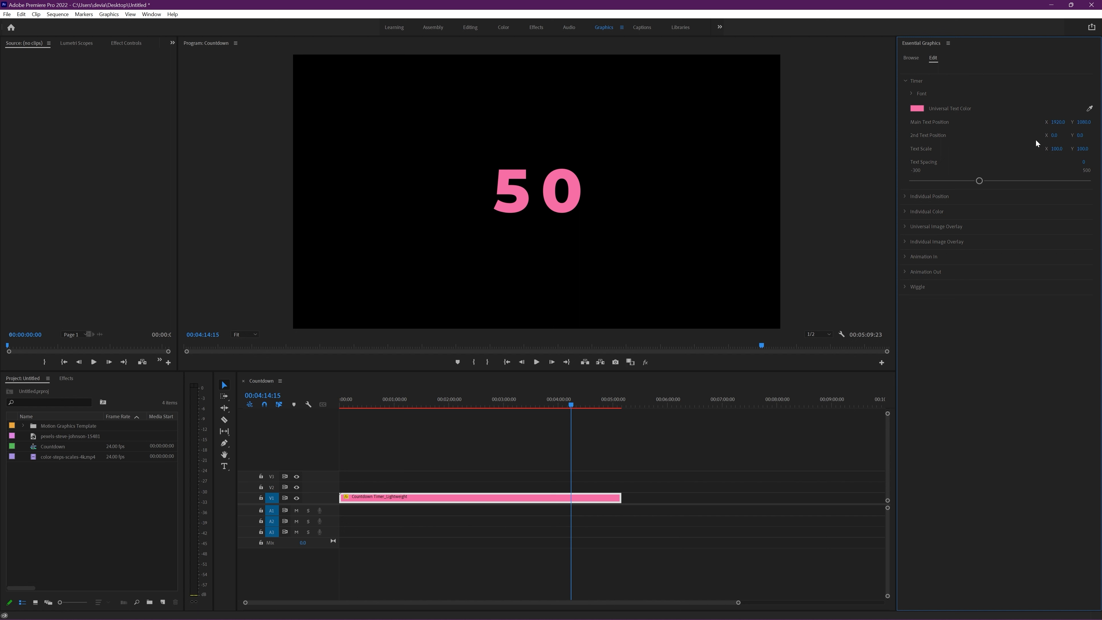
# Step: With the playhead at 00:02:19:09, set the timer's Text Scale to about 113 and try out the Text Spacing
pyautogui.click(467, 402)
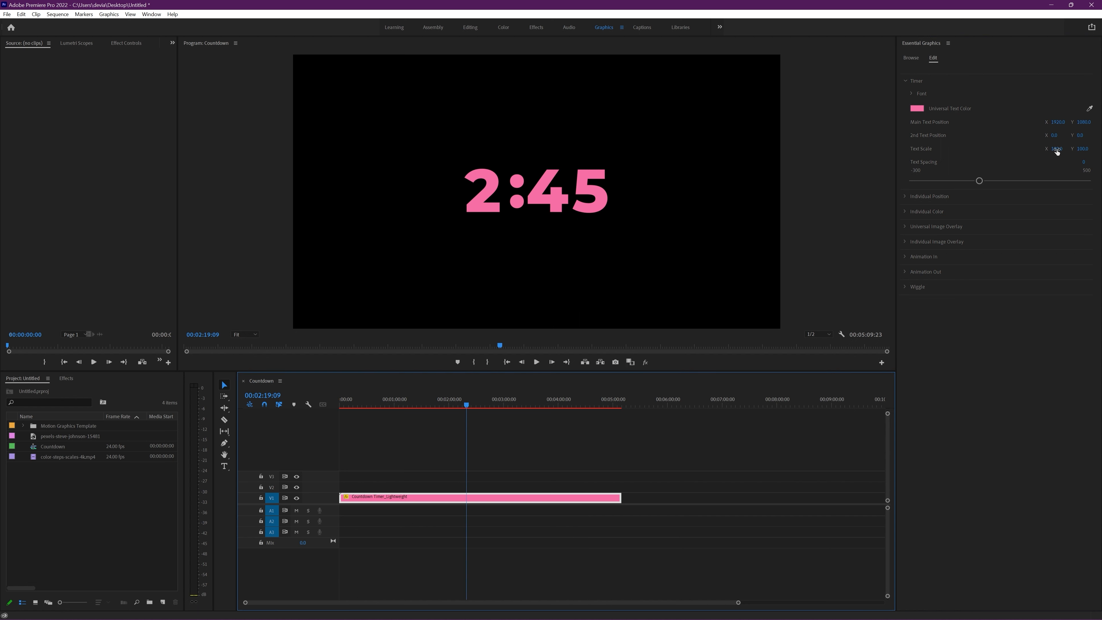
pyautogui.moveTo(1057, 148); pyautogui.dragTo(852, 149)
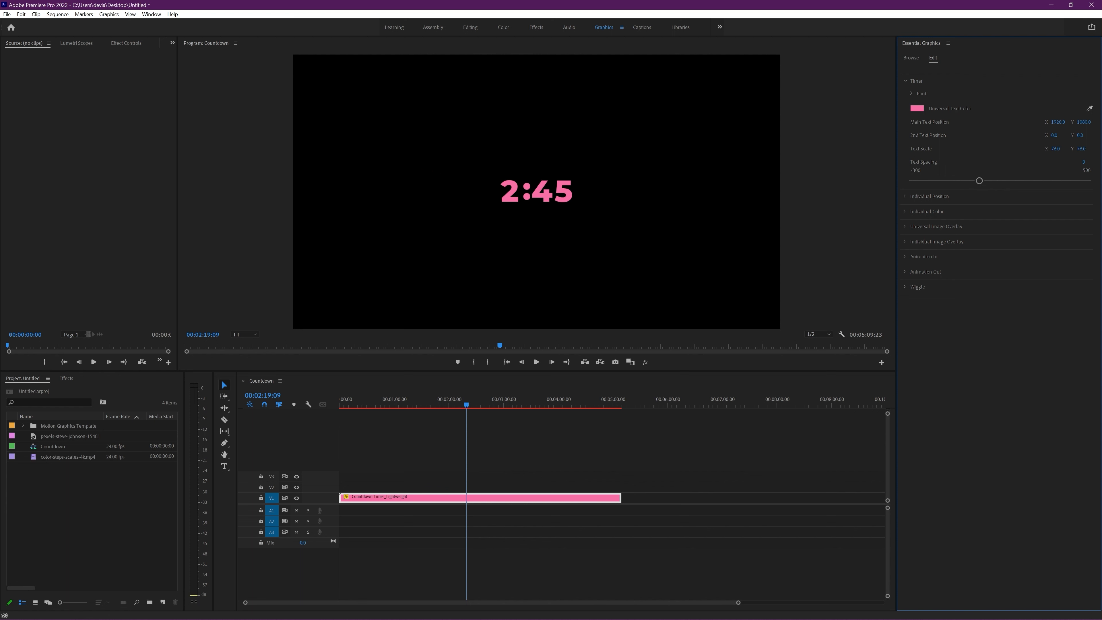
pyautogui.moveTo(1028, 148); pyautogui.dragTo(1032, 155)
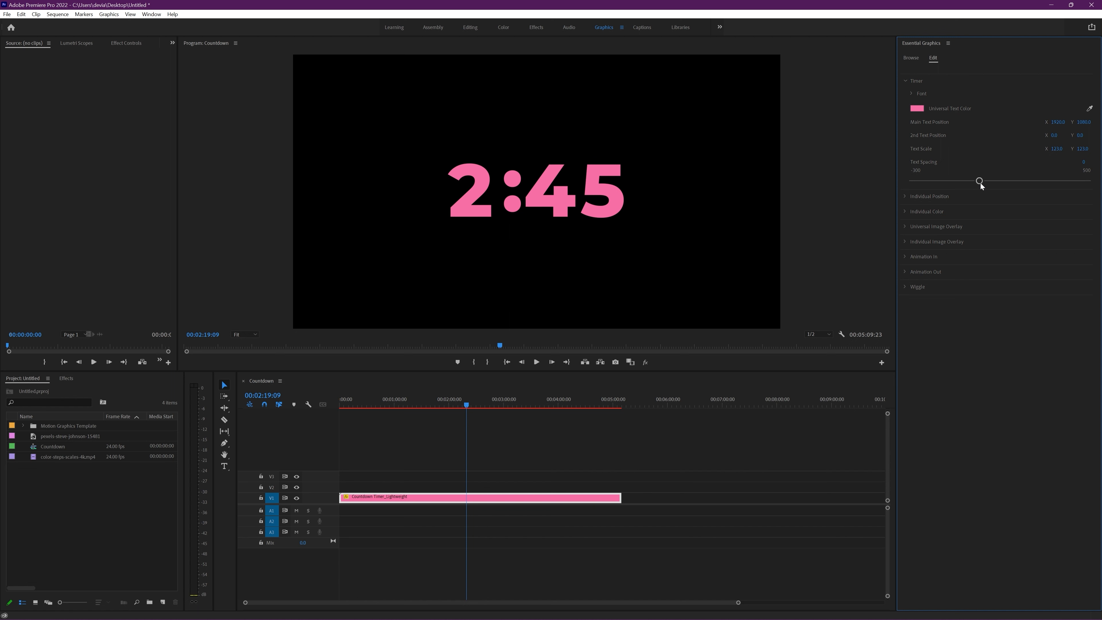
pyautogui.moveTo(981, 180)
pyautogui.mouseDown()
pyautogui.moveTo(1089, 182)
pyautogui.moveTo(927, 184)
pyautogui.moveTo(978, 184)
pyautogui.mouseUp()
# Step: Set the timer's Minute font to Old Pines, trying the Aged style before returning to Regular
pyautogui.click(911, 93)
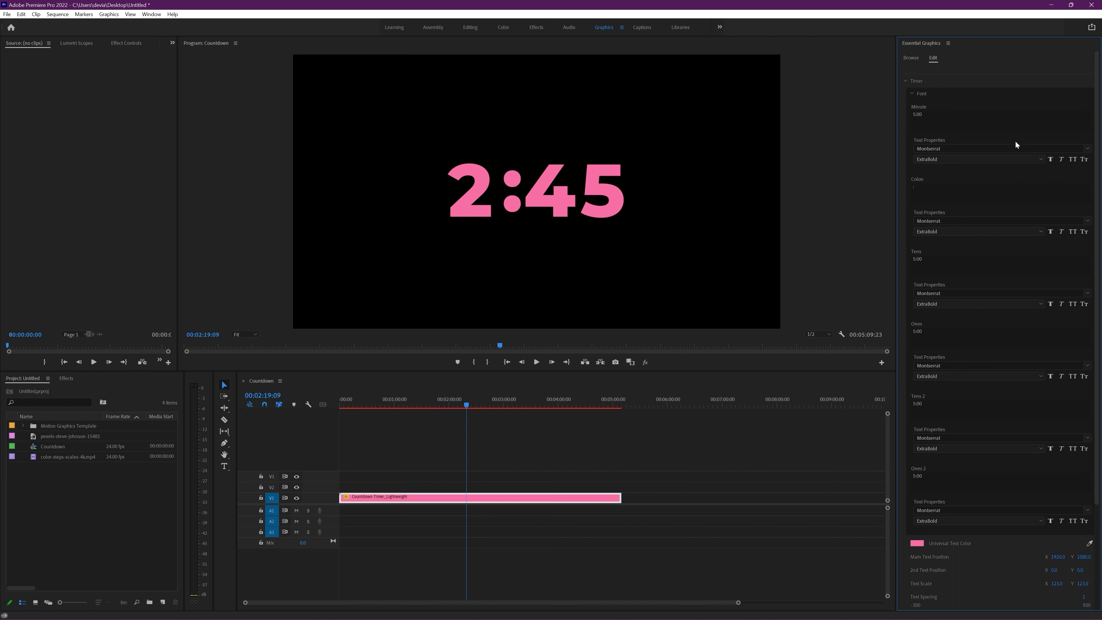
pyautogui.click(1087, 150)
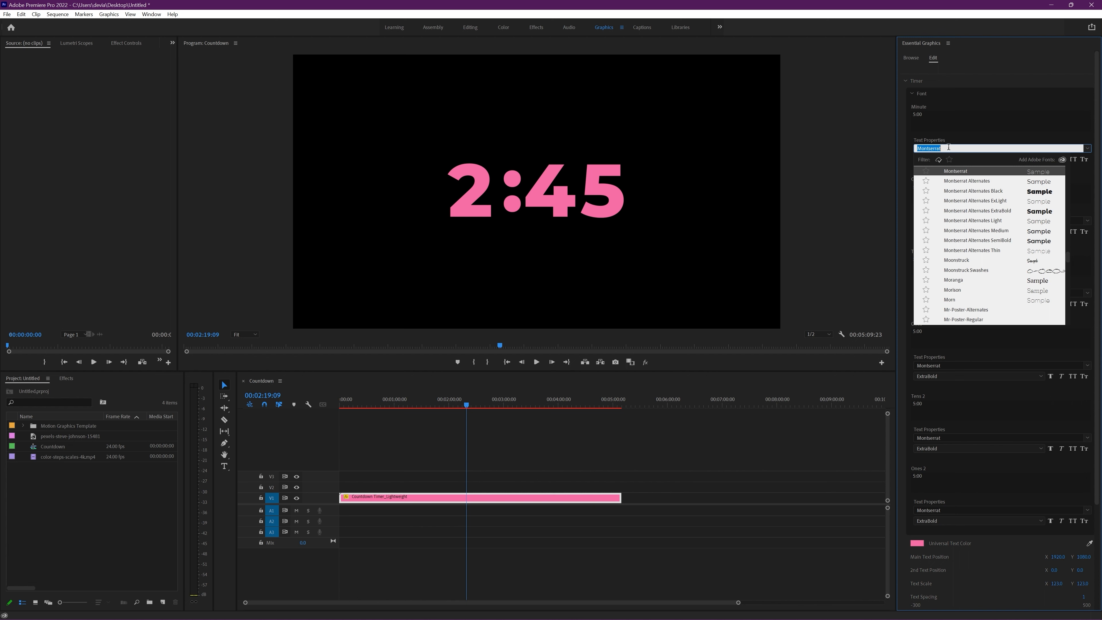
pyautogui.write('Old Pines')
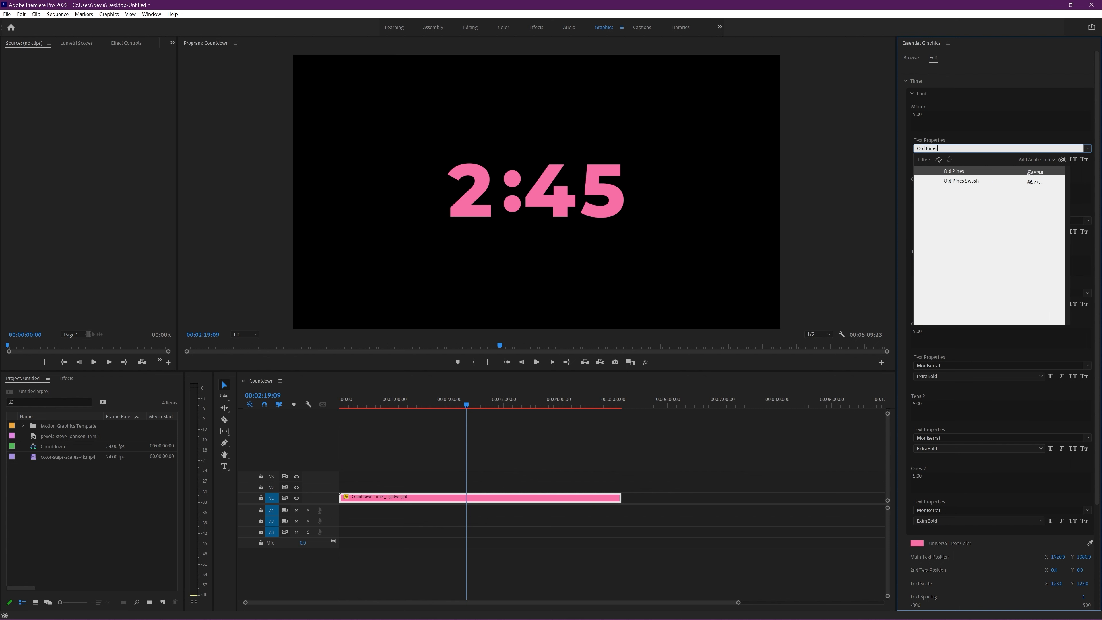
pyautogui.press('Return')
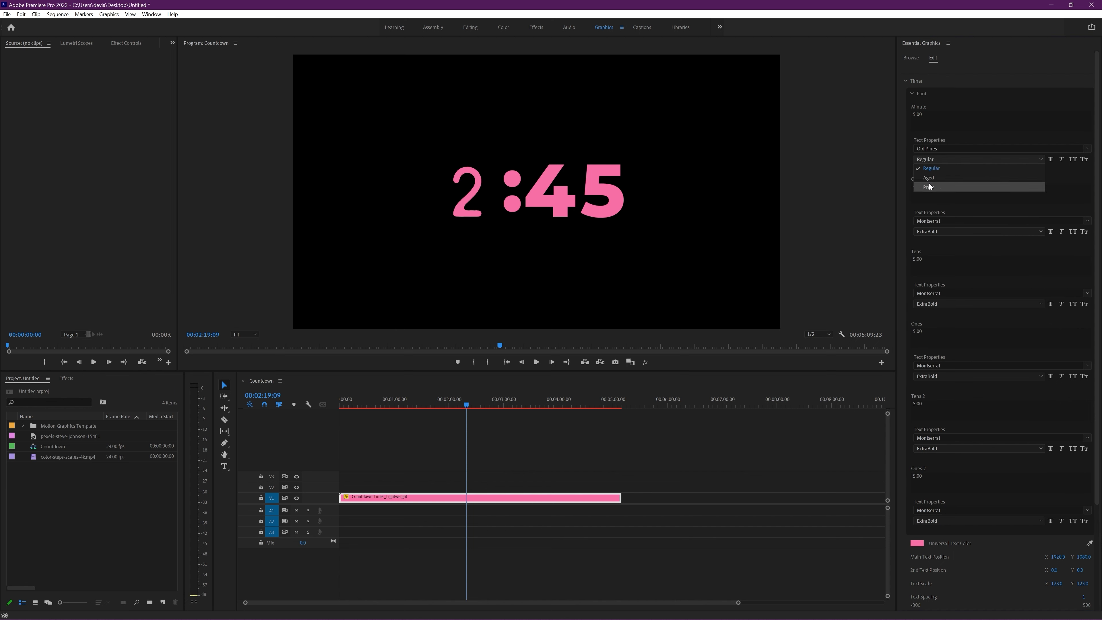
pyautogui.click(936, 159)
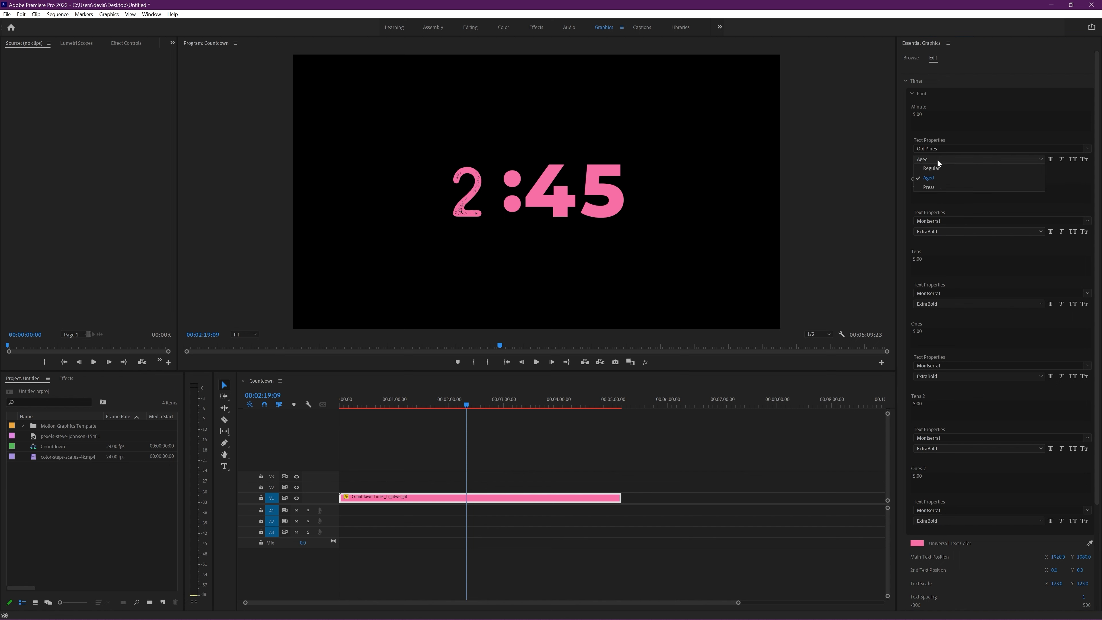
pyautogui.click(931, 168)
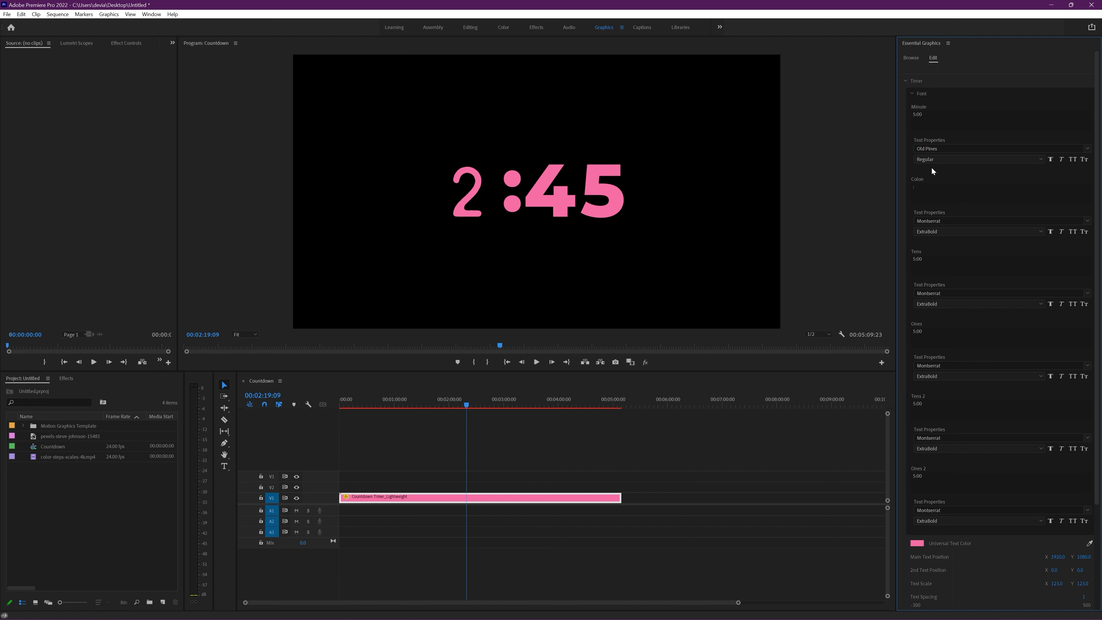
# Step: Try Faux Bold and Faux Italic on the Minute text and turn both off again
pyautogui.click(1050, 159)
pyautogui.click(1062, 161)
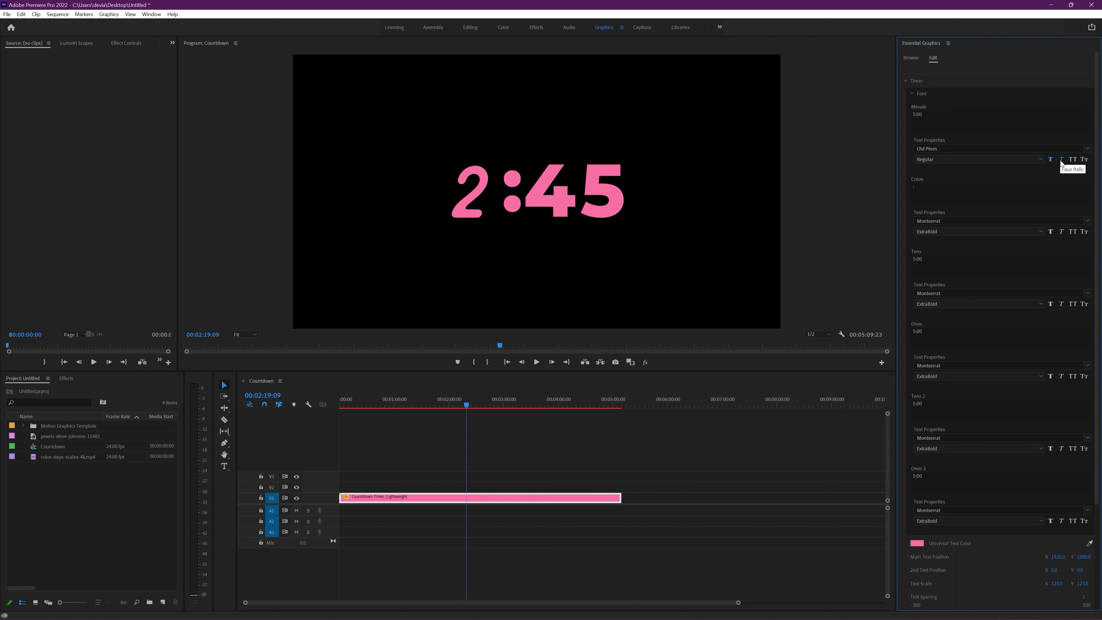
pyautogui.click(1061, 160)
pyautogui.click(1050, 159)
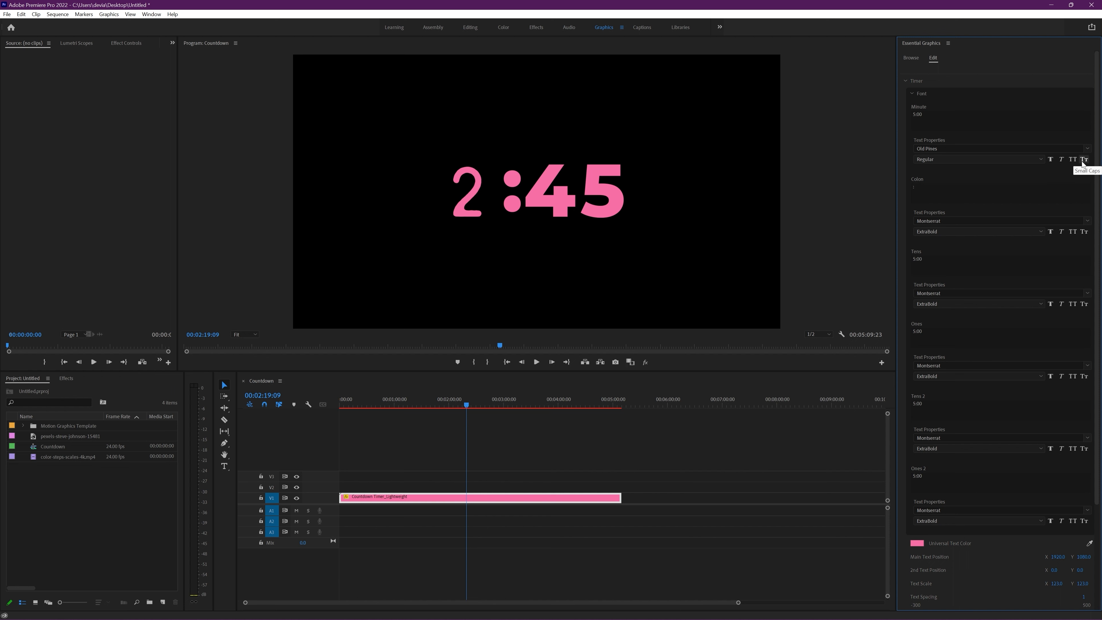
# Step: Set the timer's Colon font to Old Pines
pyautogui.scroll(-1, 1073, 160)
pyautogui.click(953, 195)
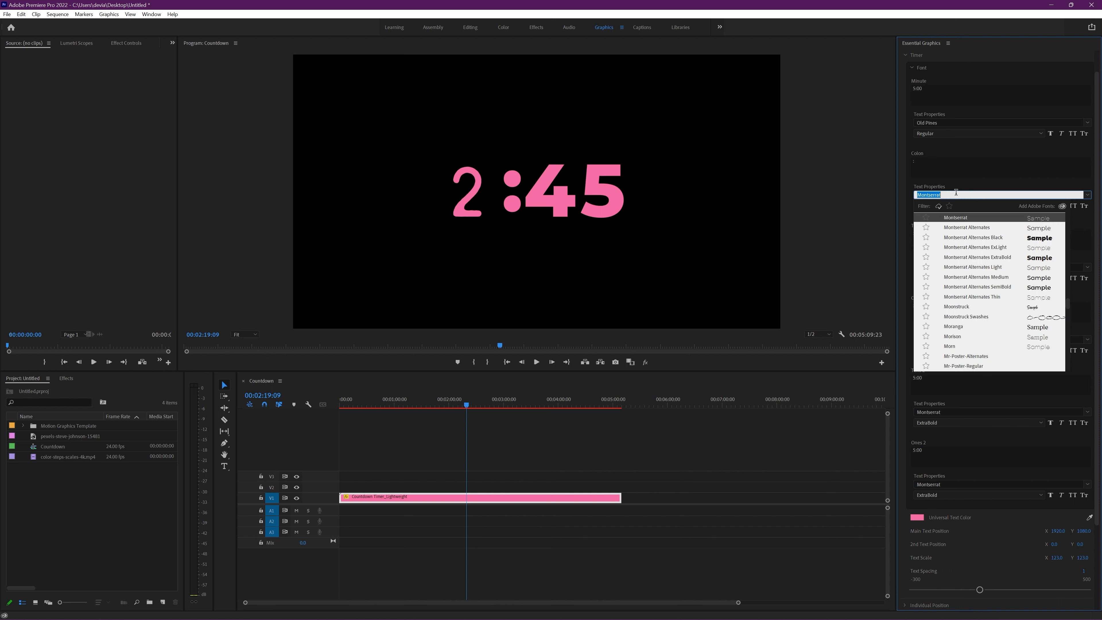
pyautogui.write('old ines')
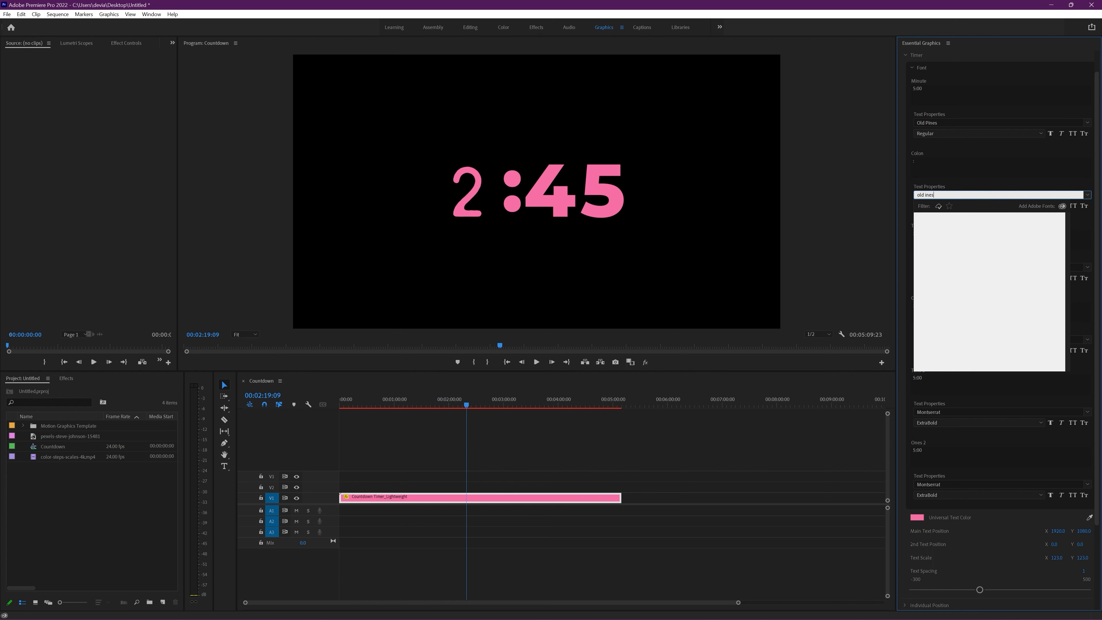
pyautogui.press('BackSpace')
pyautogui.write('pines')
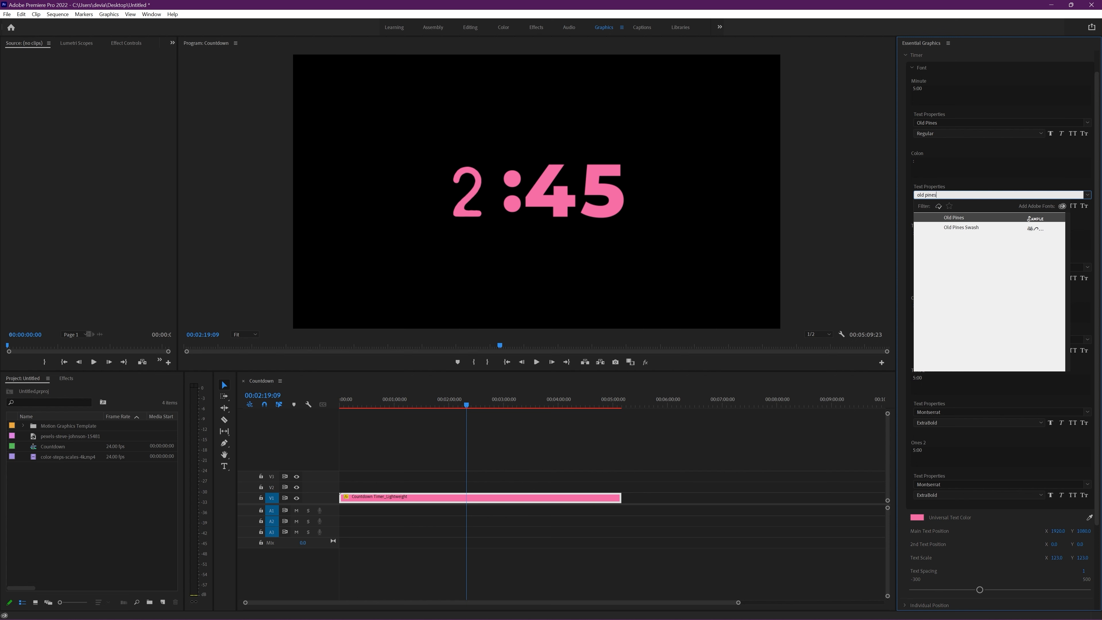
pyautogui.press('Return')
# Step: Set the Tens and Ones fonts to Old Pines
pyautogui.click(943, 267)
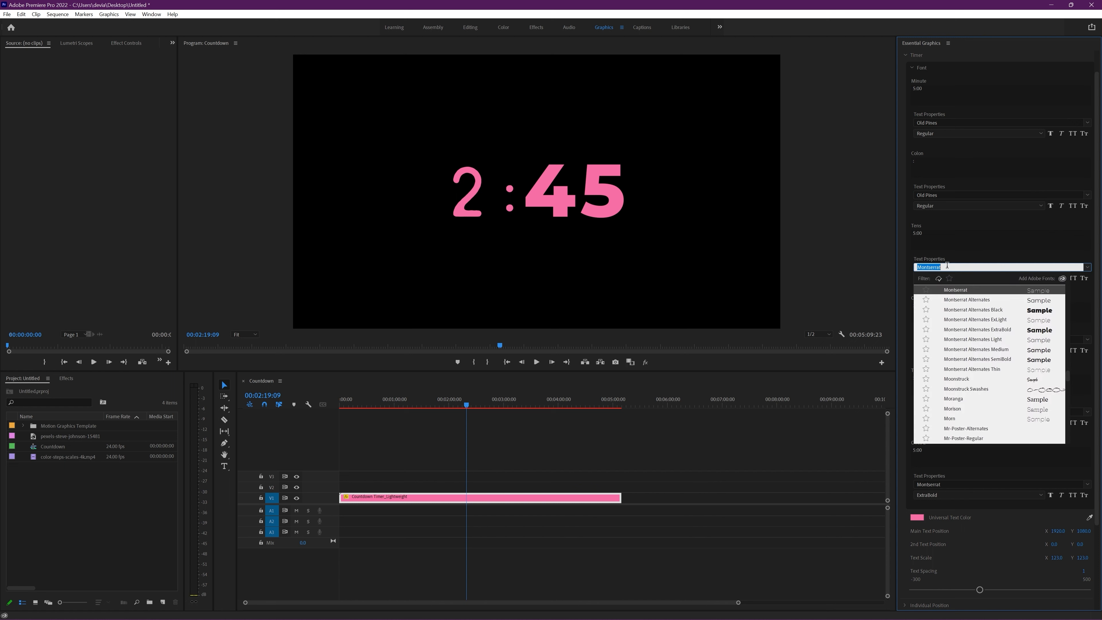
pyautogui.write('old pines')
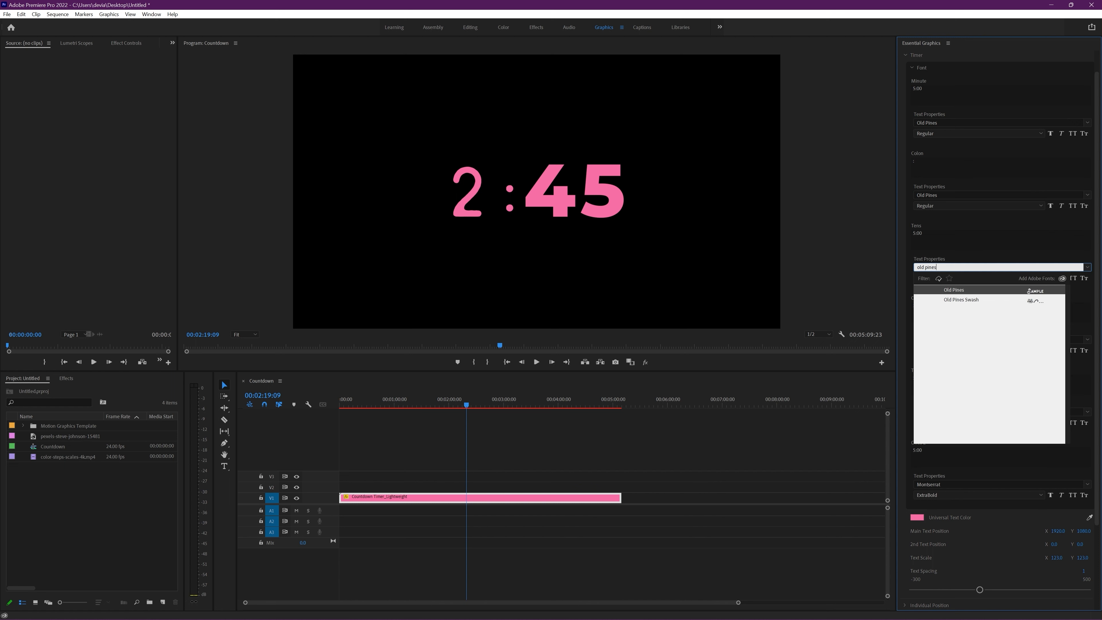
pyautogui.press('Return')
pyautogui.click(943, 339)
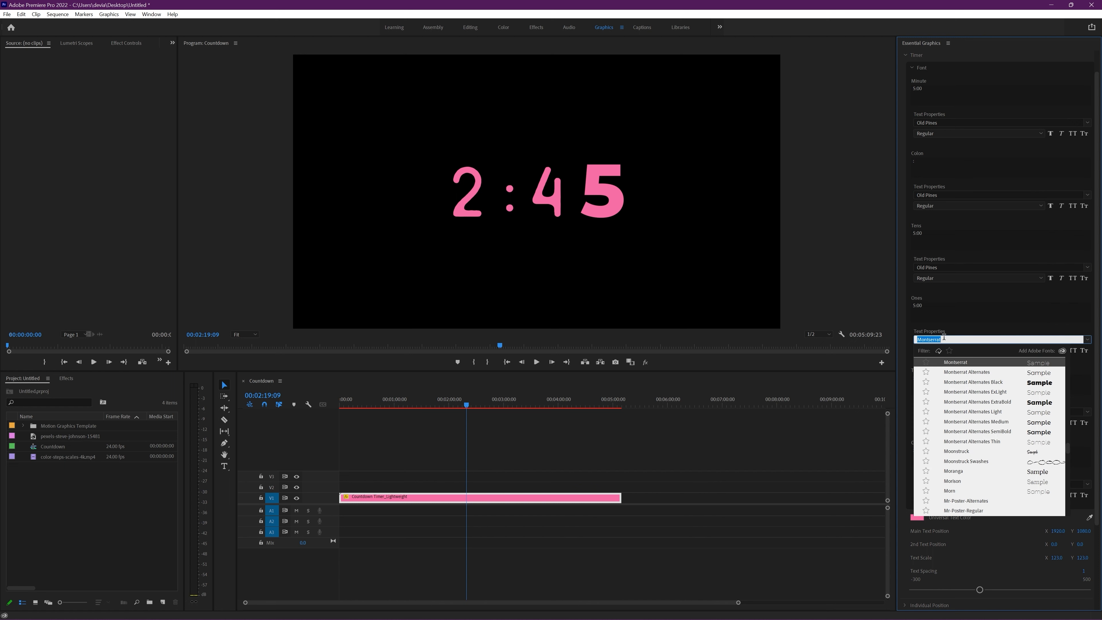
pyautogui.press('BackSpace')
pyautogui.write('old pines')
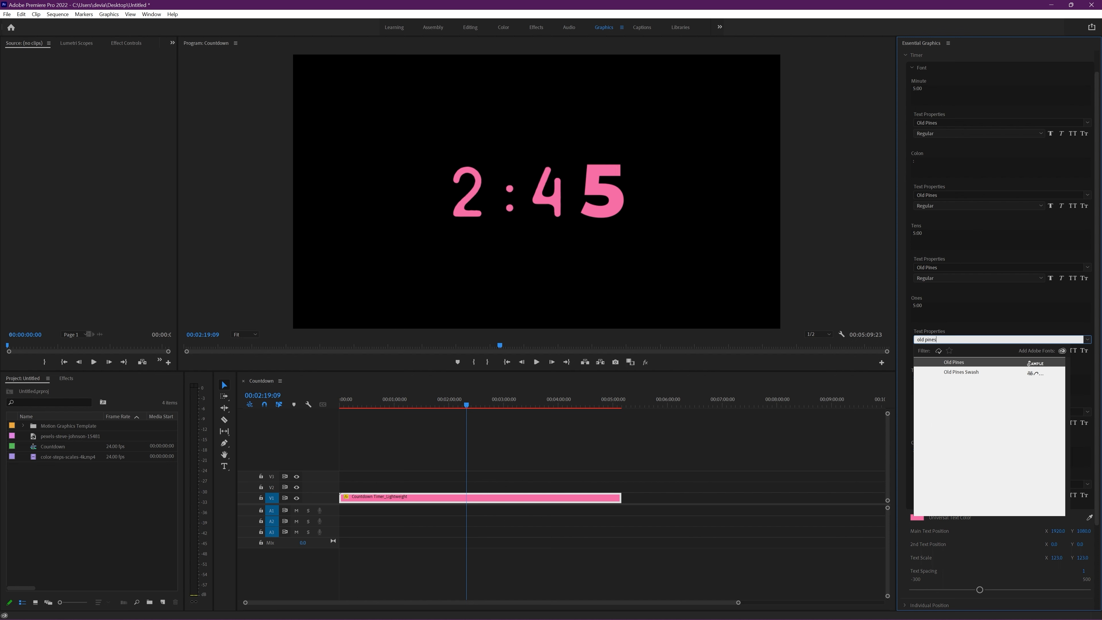
pyautogui.press('Return')
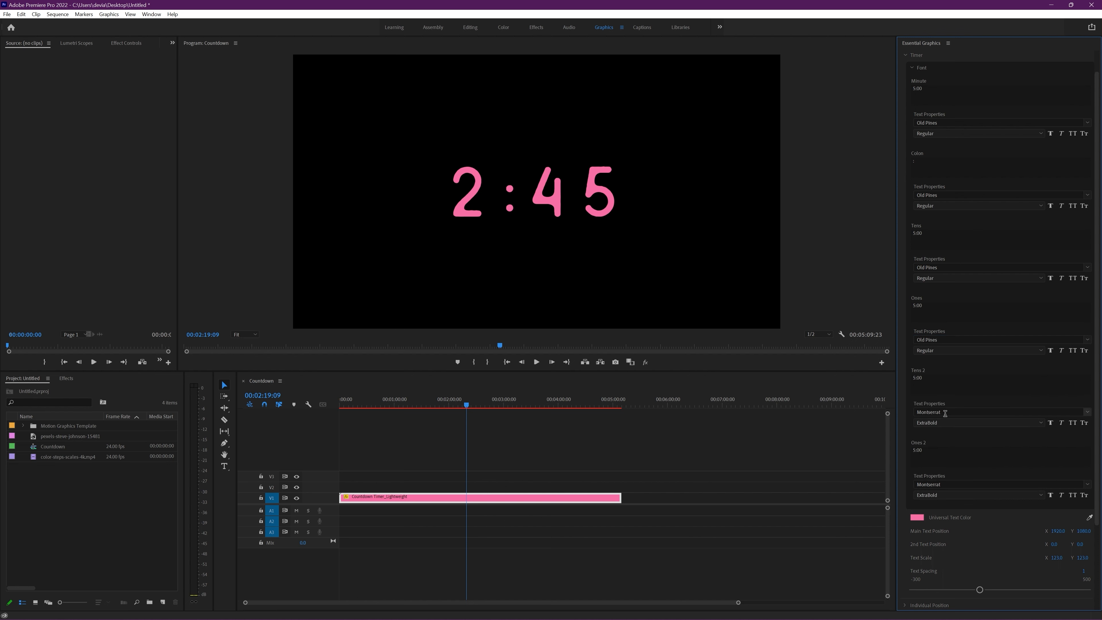
# Step: Set the Tens 2 and Ones 2 fonts to Old Pines and collapse the font settings
pyautogui.click(935, 411)
pyautogui.write('old pines')
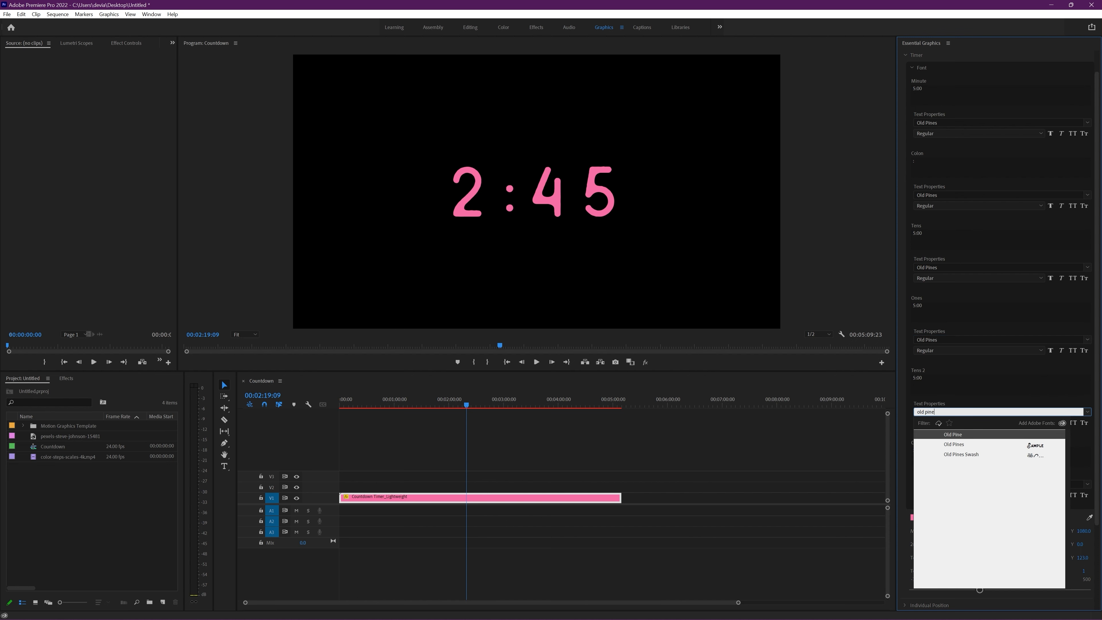
pyautogui.press('Return')
pyautogui.click(941, 484)
pyautogui.write('old pines')
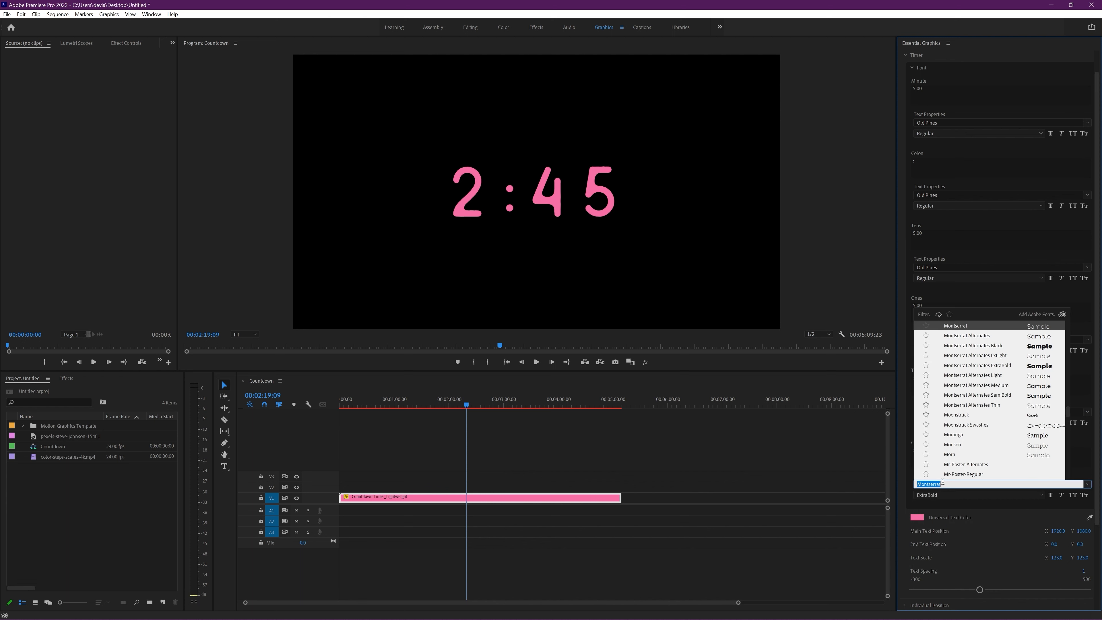
pyautogui.press('Return')
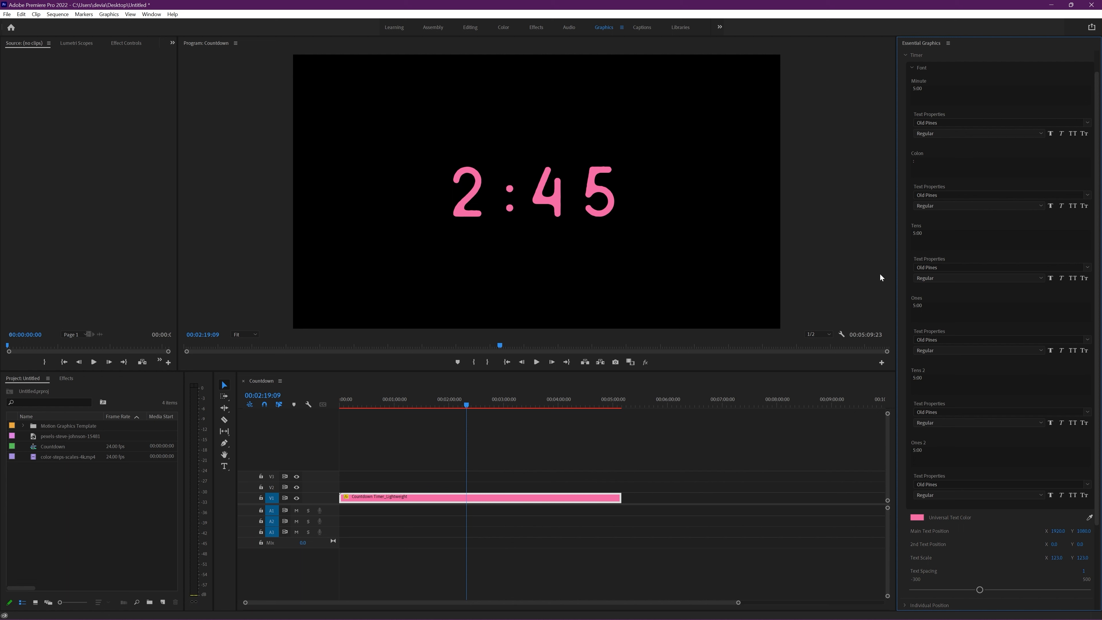
pyautogui.click(914, 70)
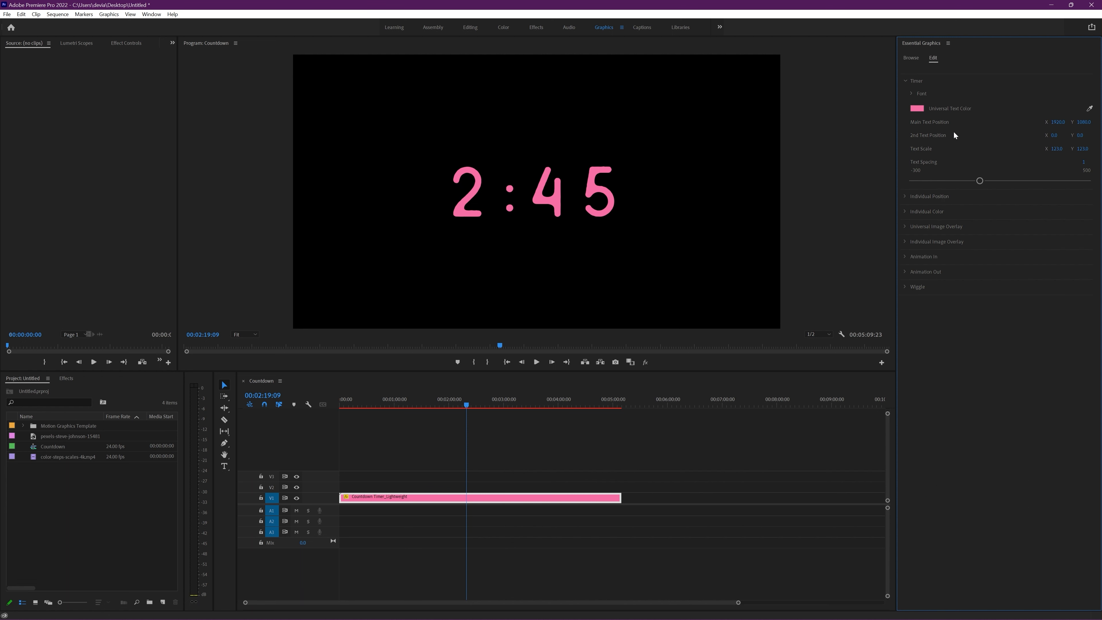
# Step: Shift the timer's colon slightly towards the minute digit using its individual position
pyautogui.click(905, 197)
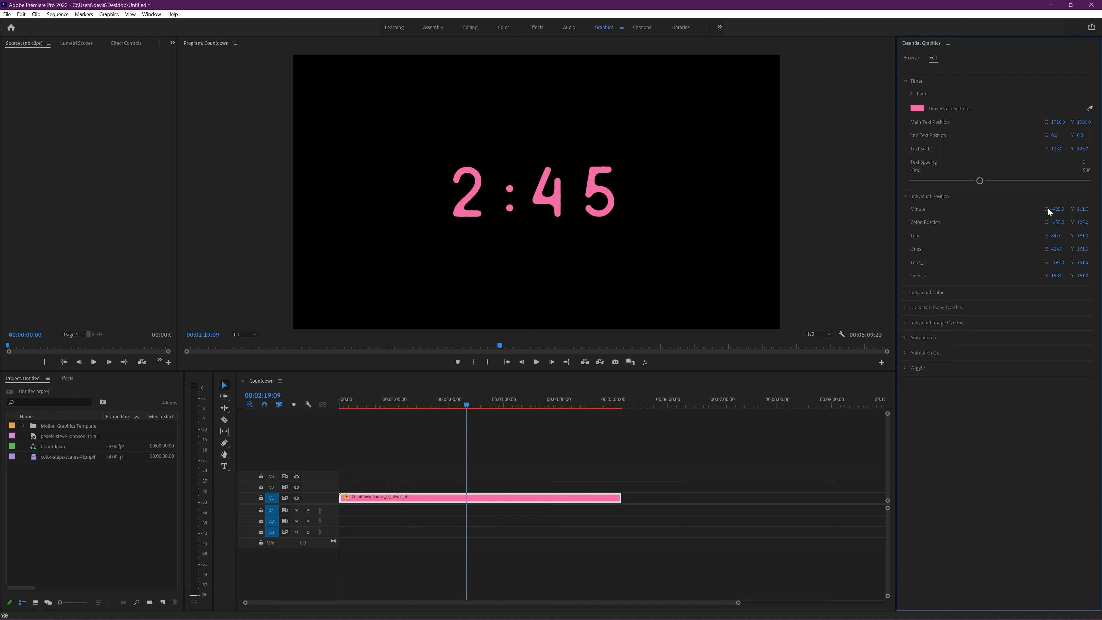
pyautogui.moveTo(1084, 223); pyautogui.dragTo(1056, 221)
pyautogui.click(905, 197)
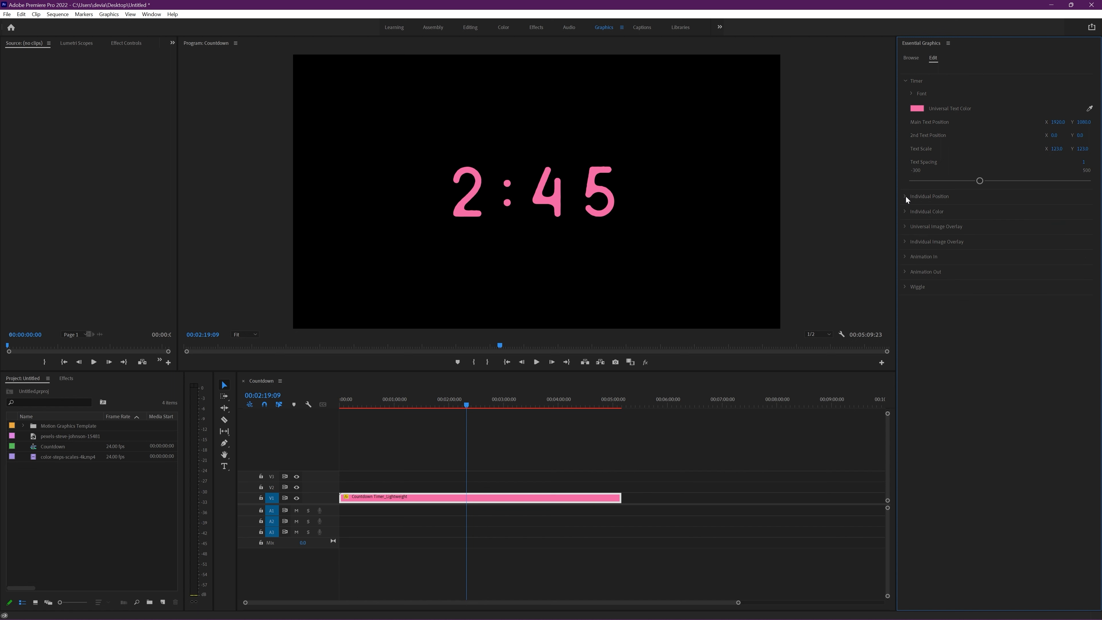
# Step: Raise the Master Opacity of the timer's Individual Color settings to 100
pyautogui.click(905, 212)
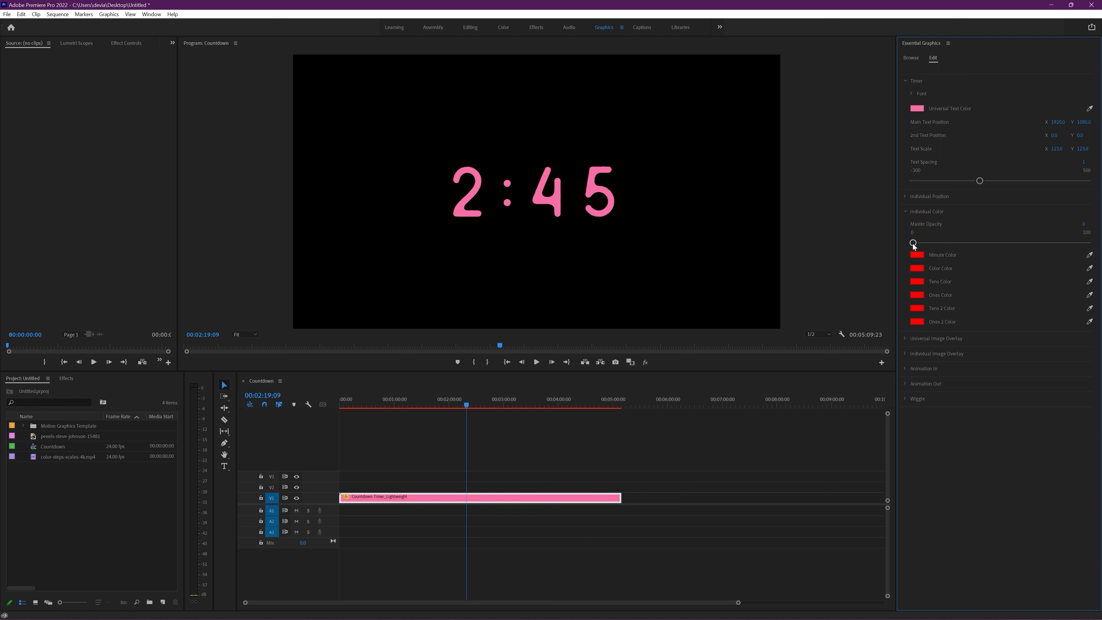
pyautogui.moveTo(933, 243); pyautogui.dragTo(1089, 242)
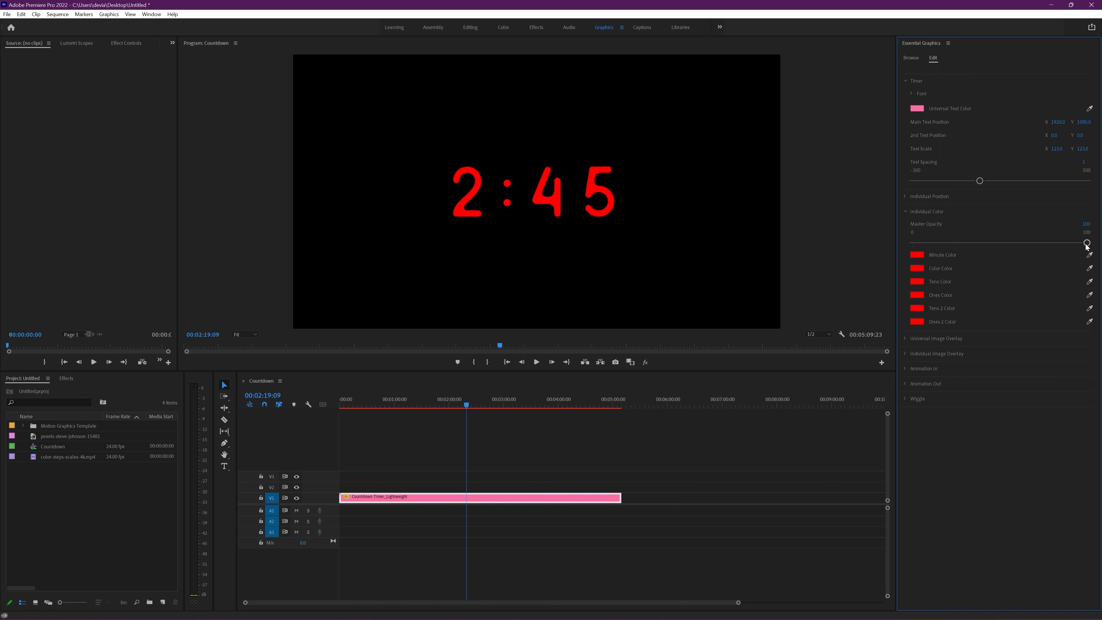
pyautogui.moveTo(1087, 243)
pyautogui.mouseDown()
pyautogui.moveTo(1004, 243)
pyautogui.moveTo(1089, 242)
pyautogui.mouseUp()
# Step: Set the Minute Color to magenta FF00EA and the colon's individual color to purple
pyautogui.click(914, 254)
pyautogui.click(566, 352)
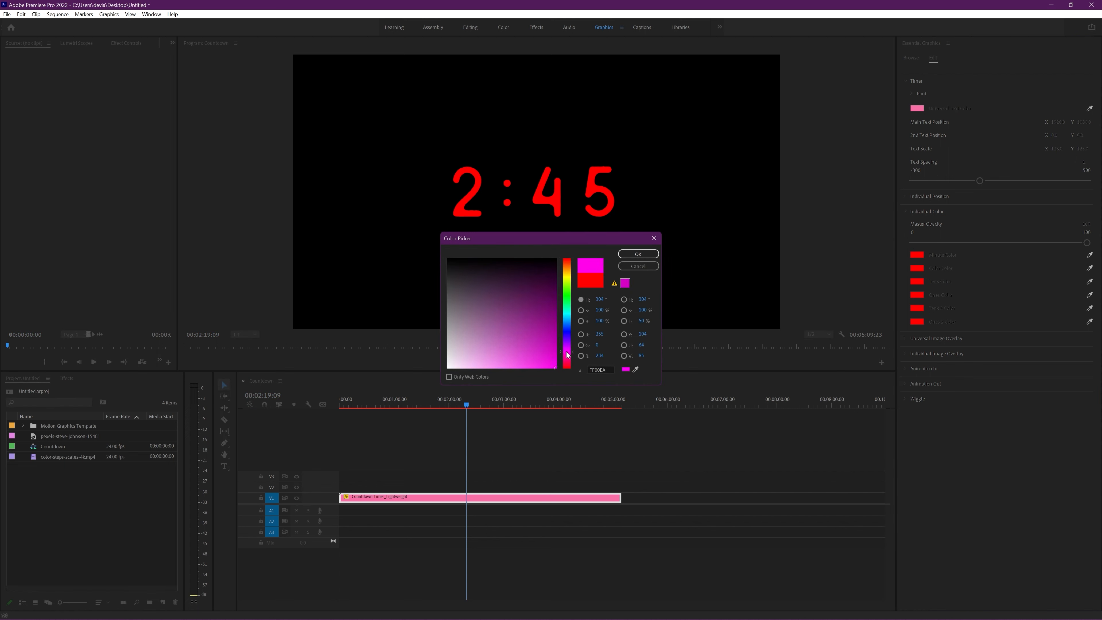
pyautogui.click(638, 254)
pyautogui.click(917, 267)
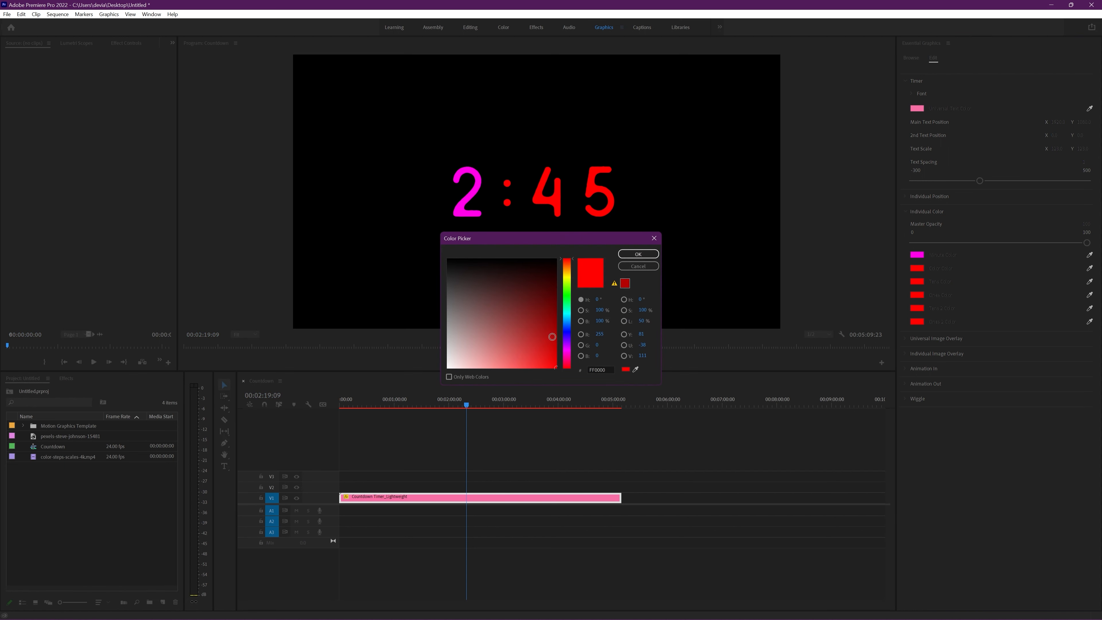
pyautogui.click(568, 347)
pyautogui.click(638, 254)
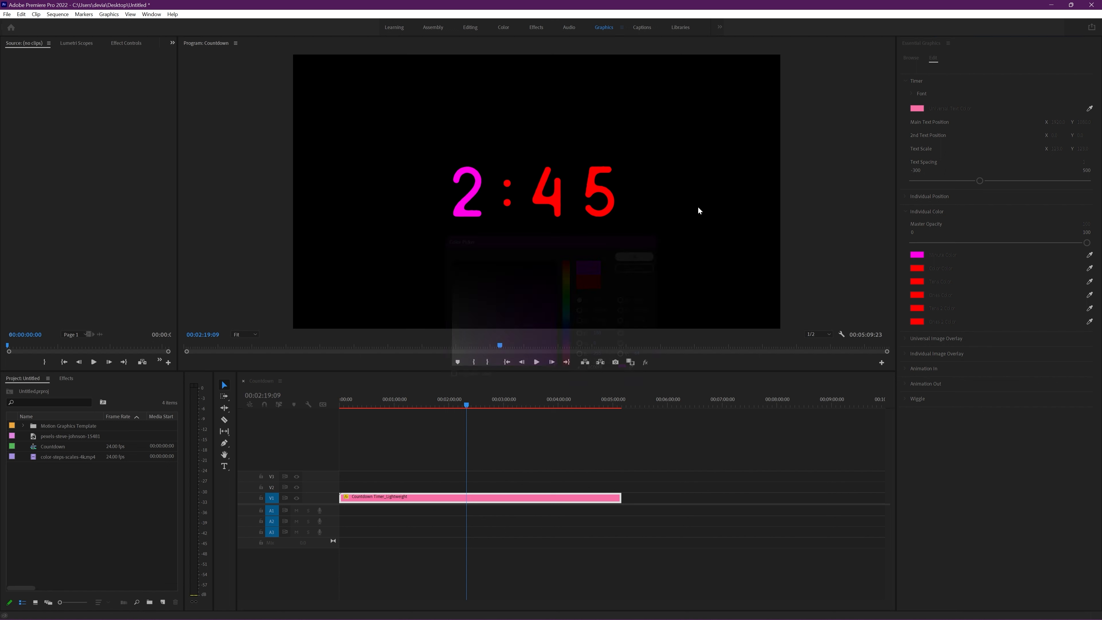
# Step: Set the Tens Color to light blue 00B0FF and the Ones Color to blue 1000FF
pyautogui.click(917, 282)
pyautogui.click(566, 319)
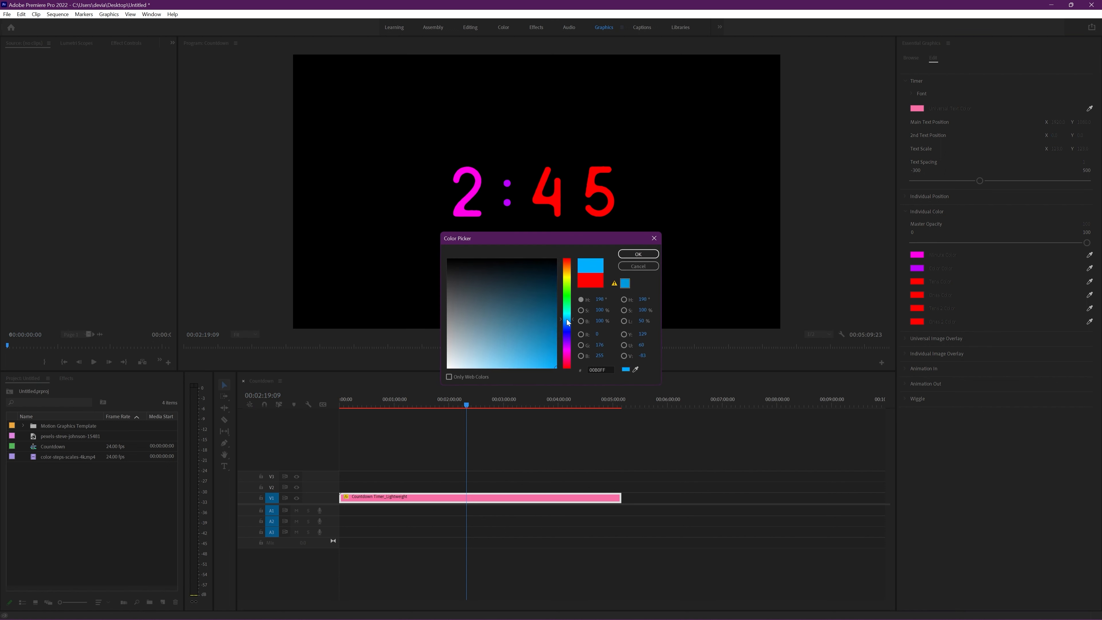
pyautogui.click(638, 255)
pyautogui.click(916, 295)
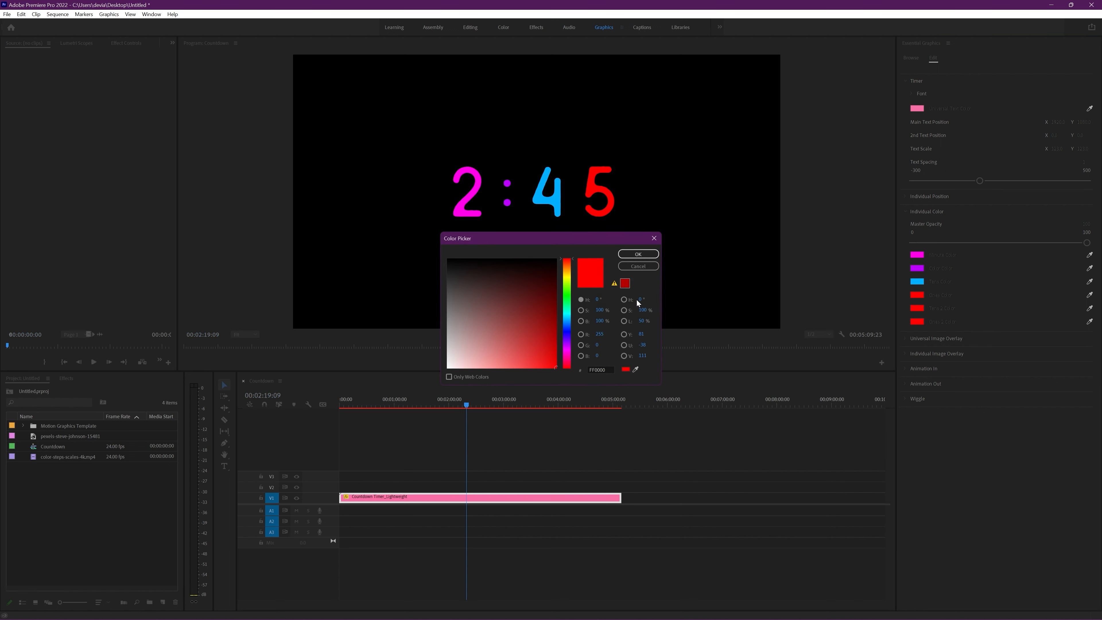
pyautogui.click(569, 331)
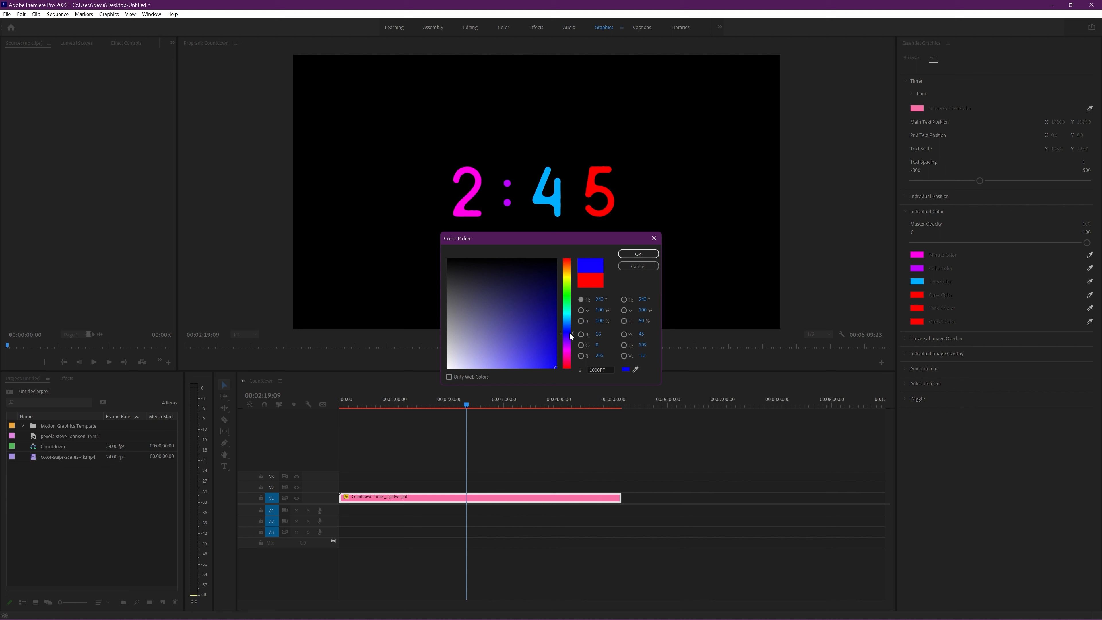
pyautogui.click(646, 256)
# Step: Sample the light blue Tens Color for Tens 2 Color and the blue Ones Color for Ones 2 Color
pyautogui.click(1089, 308)
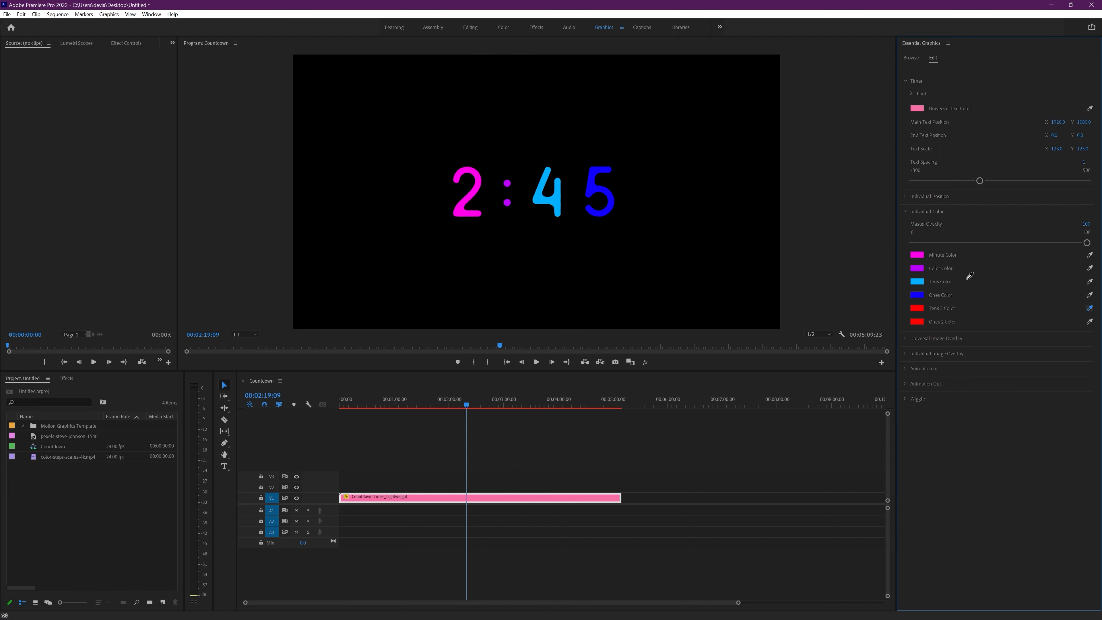
pyautogui.click(919, 280)
pyautogui.click(1089, 321)
# Step: Check the digit colors along the timeline and, at 00:02:36:09, lower the Individual Color Master Opacity to about 59
pyautogui.moveTo(485, 400); pyautogui.dragTo(532, 400)
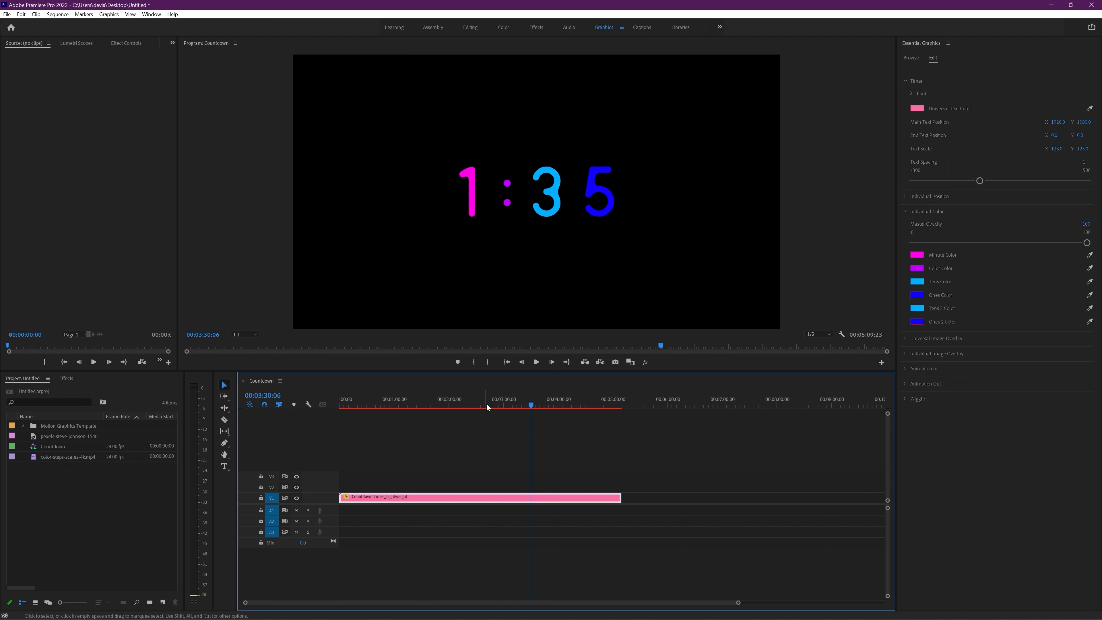
pyautogui.moveTo(486, 404)
pyautogui.mouseDown()
pyautogui.moveTo(411, 406)
pyautogui.moveTo(483, 407)
pyautogui.mouseUp()
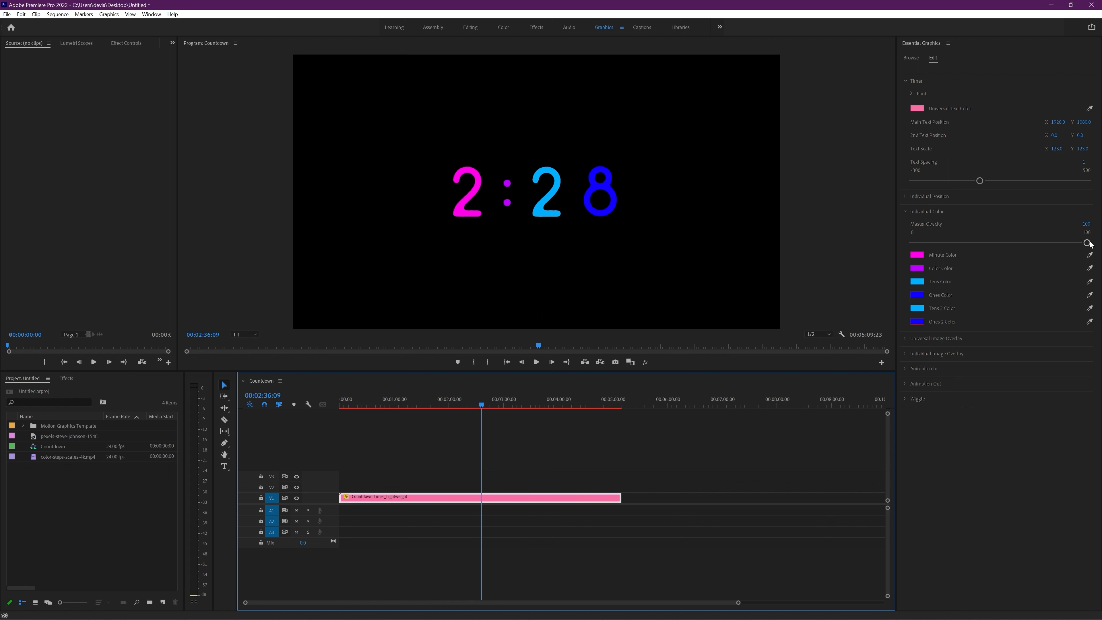
pyautogui.moveTo(1086, 243); pyautogui.dragTo(1016, 243)
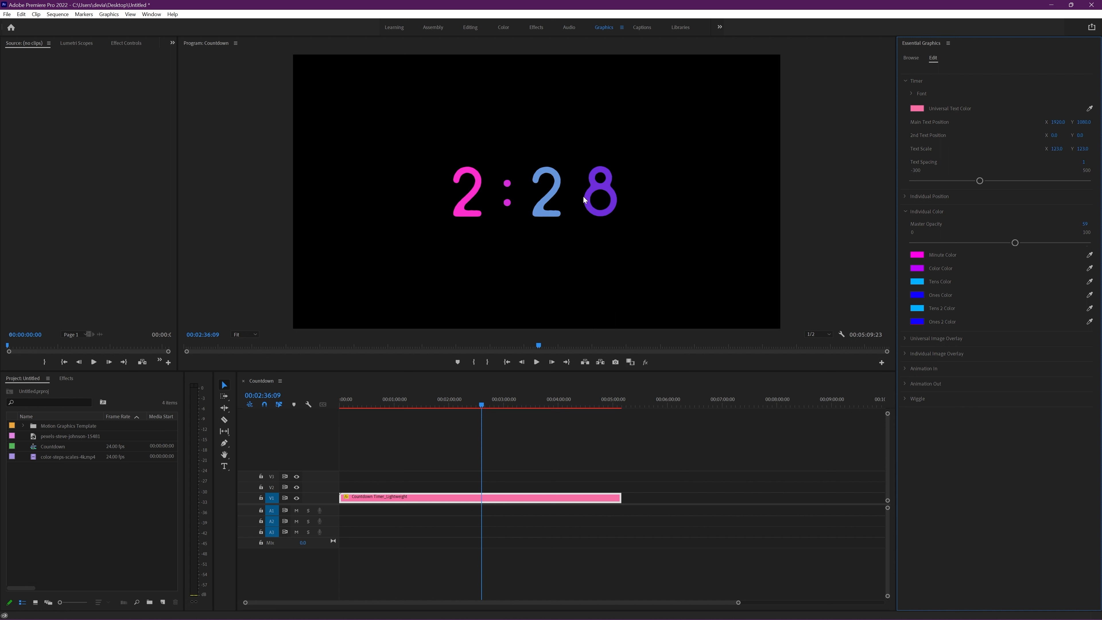
# Step: Set the Universal Text Color to yellow FFE400
pyautogui.click(917, 108)
pyautogui.click(567, 275)
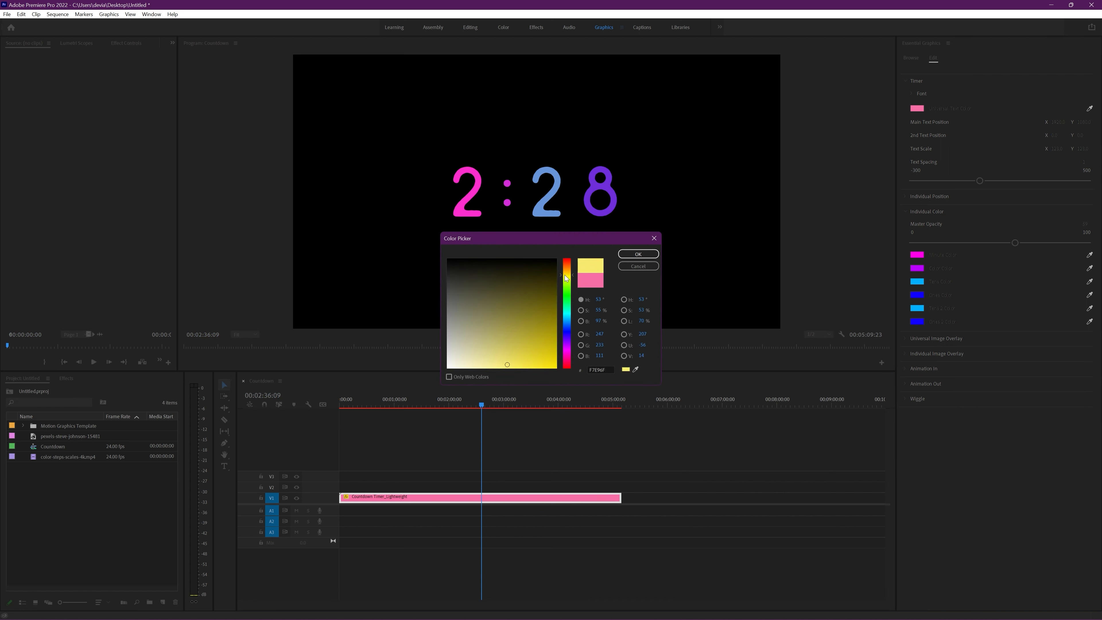
pyautogui.click(535, 322)
pyautogui.moveTo(537, 325); pyautogui.dragTo(560, 371)
pyautogui.click(636, 254)
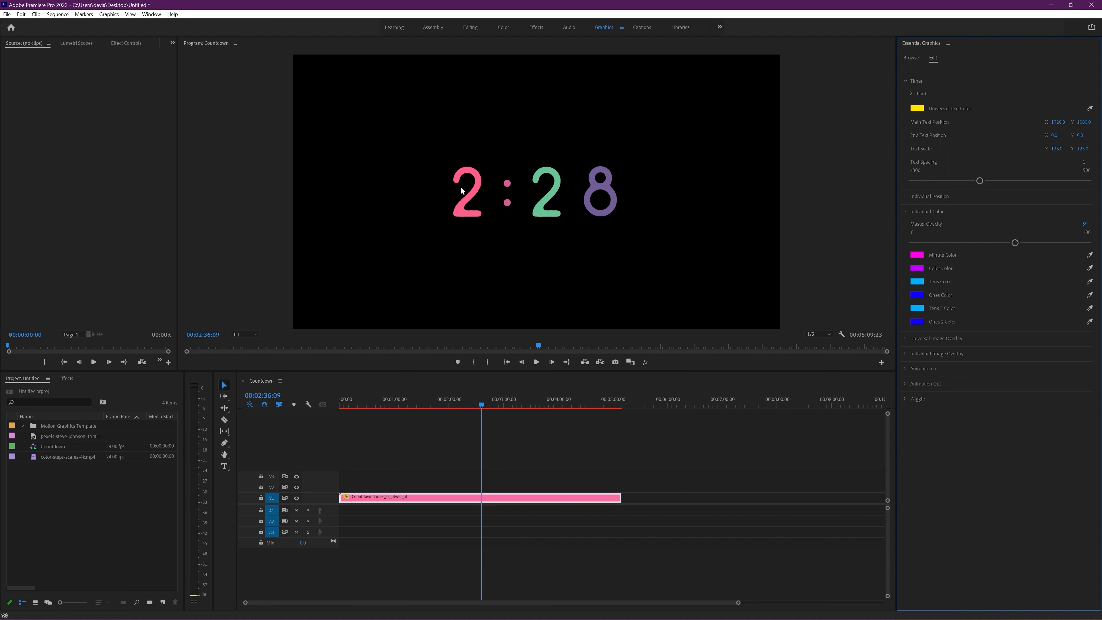
# Step: Set the Universal Text Color to blue 0090FF
pyautogui.click(917, 109)
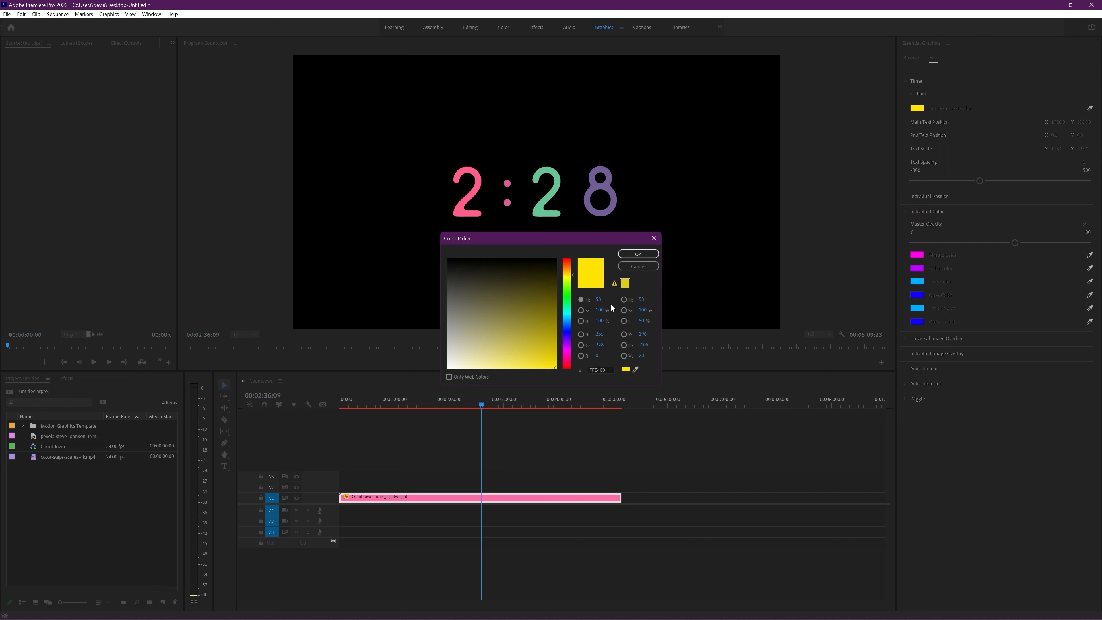
pyautogui.click(567, 321)
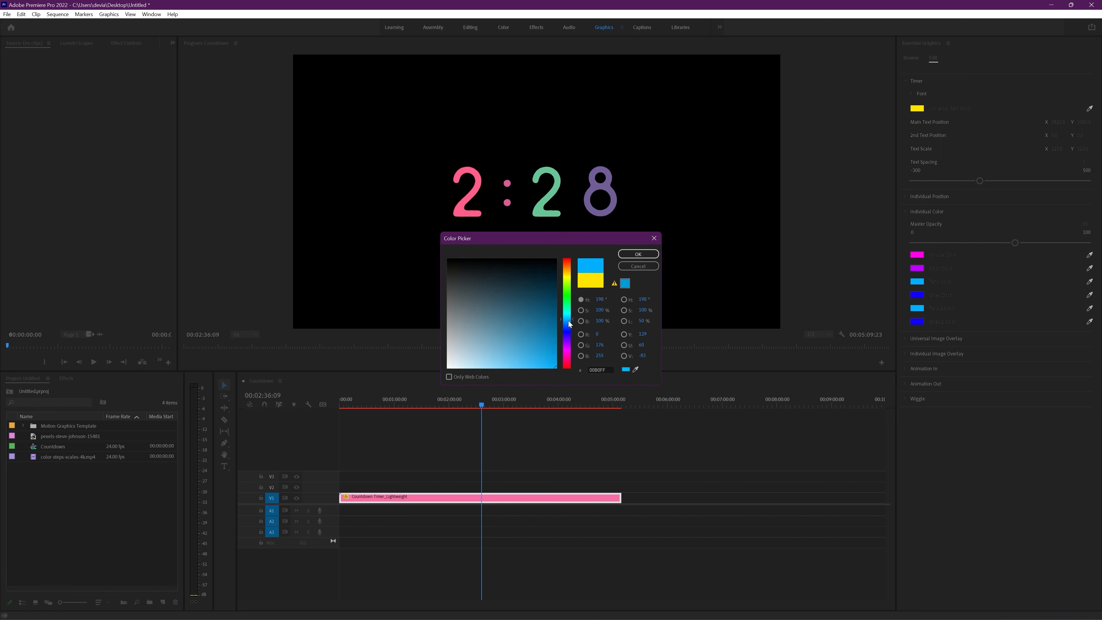
pyautogui.click(633, 256)
# Step: Set the Universal Text Color to white
pyautogui.click(917, 109)
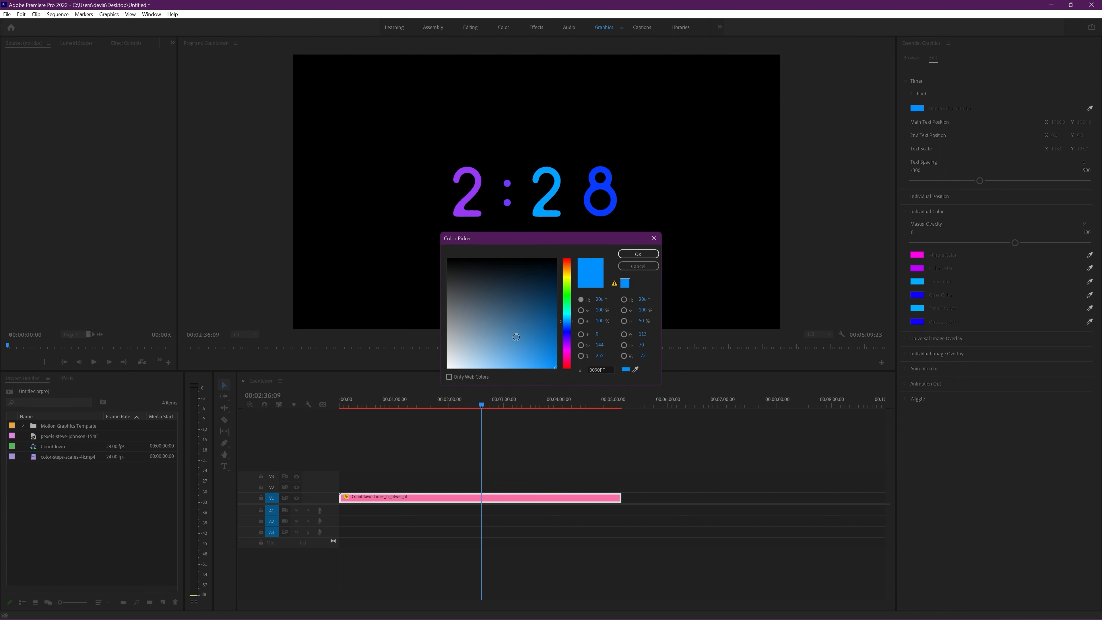
pyautogui.moveTo(542, 346); pyautogui.dragTo(448, 368)
pyautogui.click(651, 256)
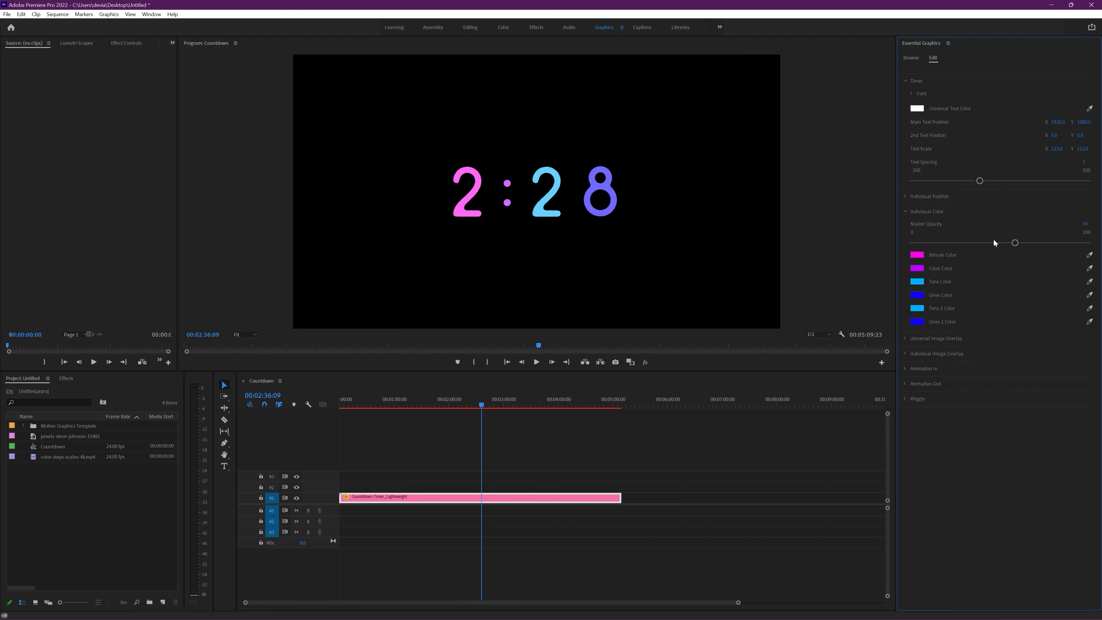
# Step: Try the Individual Color Master Opacity at 100 and an intermediate value, and set it to 0
pyautogui.moveTo(1015, 243); pyautogui.dragTo(1094, 247)
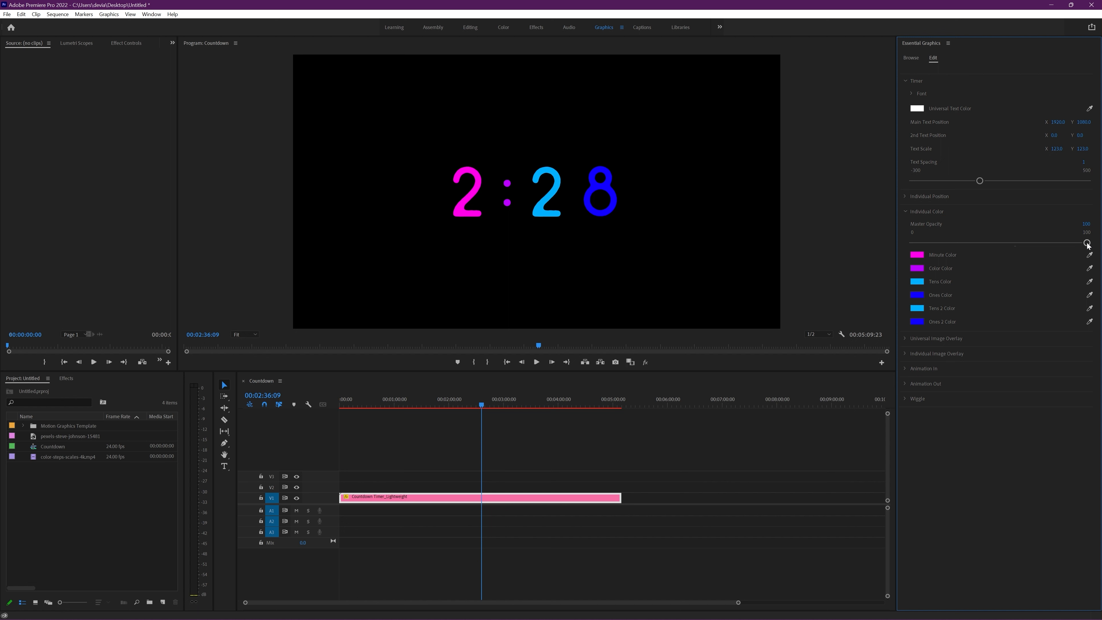
pyautogui.moveTo(1087, 244); pyautogui.dragTo(1028, 244)
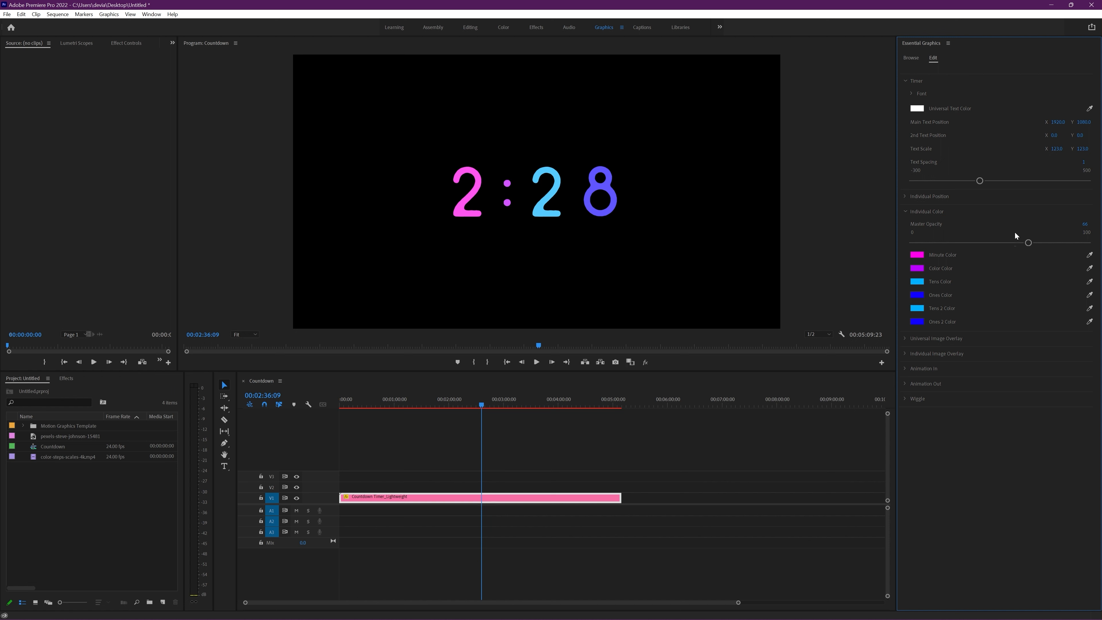
pyautogui.moveTo(1028, 242); pyautogui.dragTo(898, 246)
pyautogui.click(905, 212)
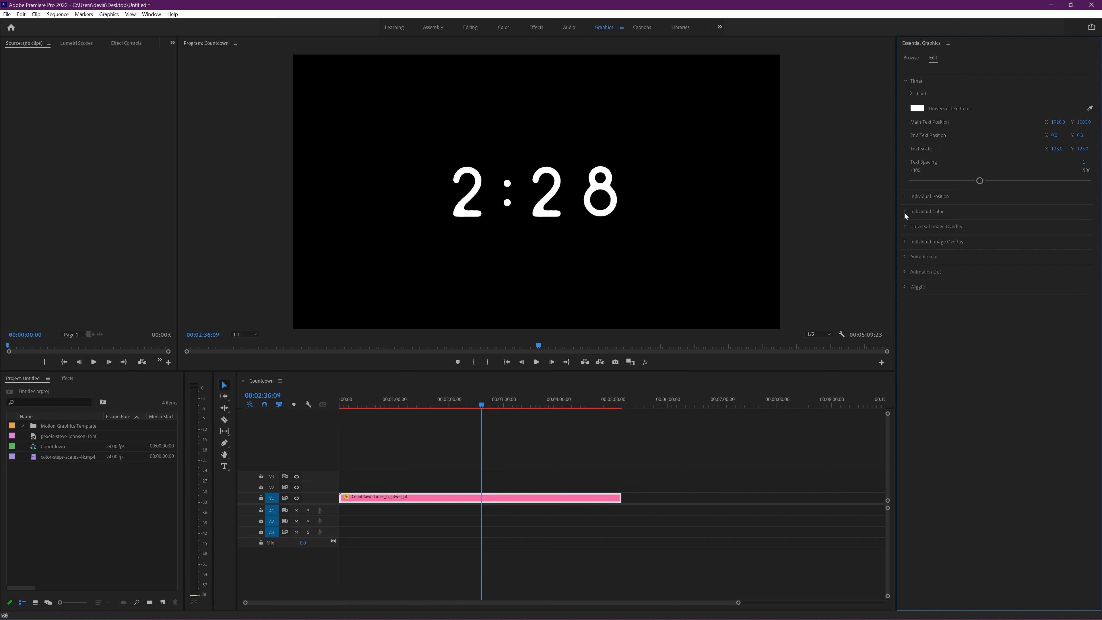
# Step: Raise the Universal Image Overlay opacity to 100 and replace its image with color-steps-scales-4k.mp4 from the project
pyautogui.click(906, 228)
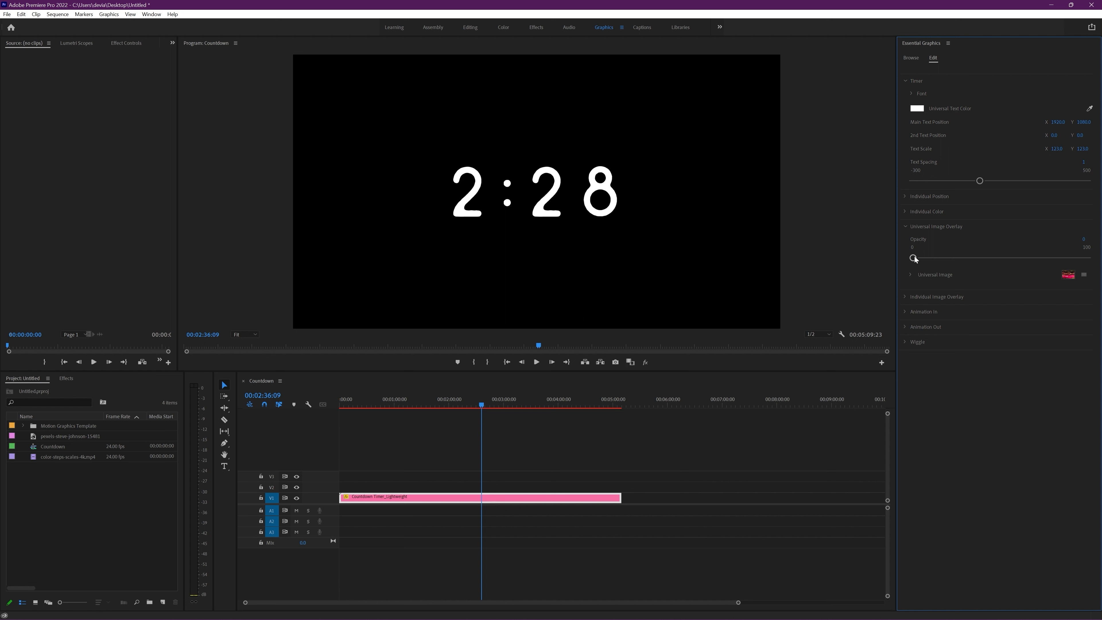
pyautogui.moveTo(914, 257); pyautogui.dragTo(1087, 258)
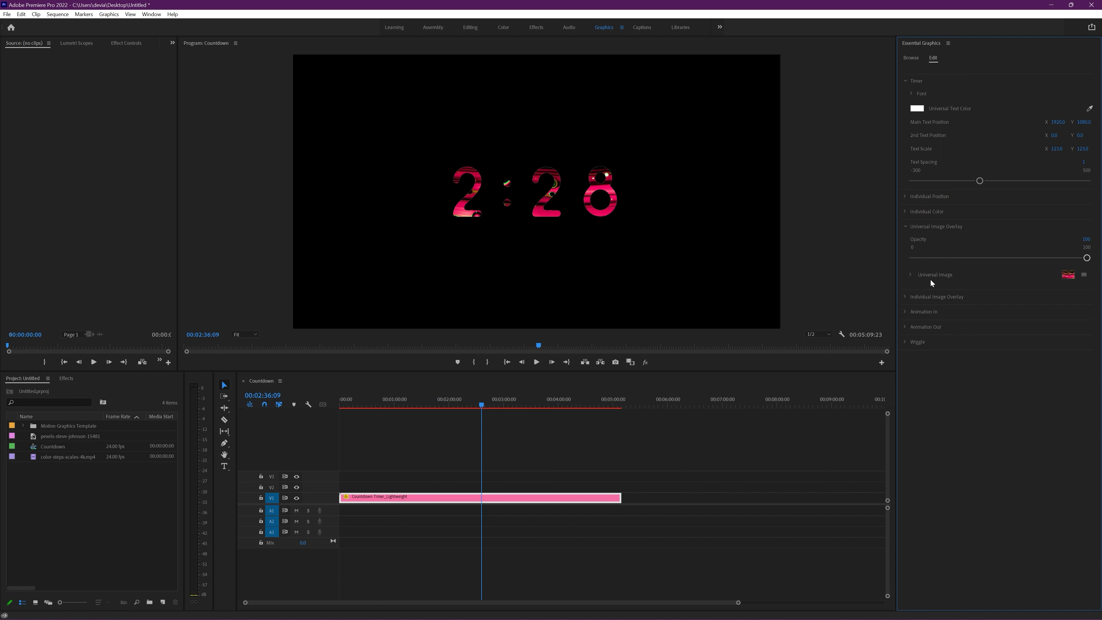
pyautogui.click(911, 275)
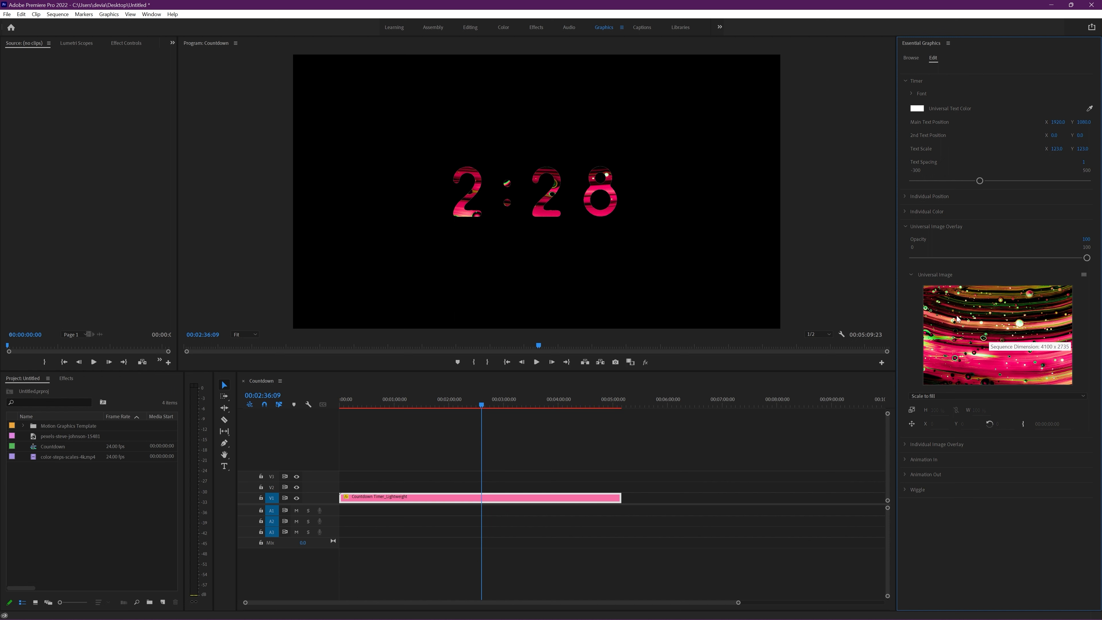
pyautogui.click(1083, 276)
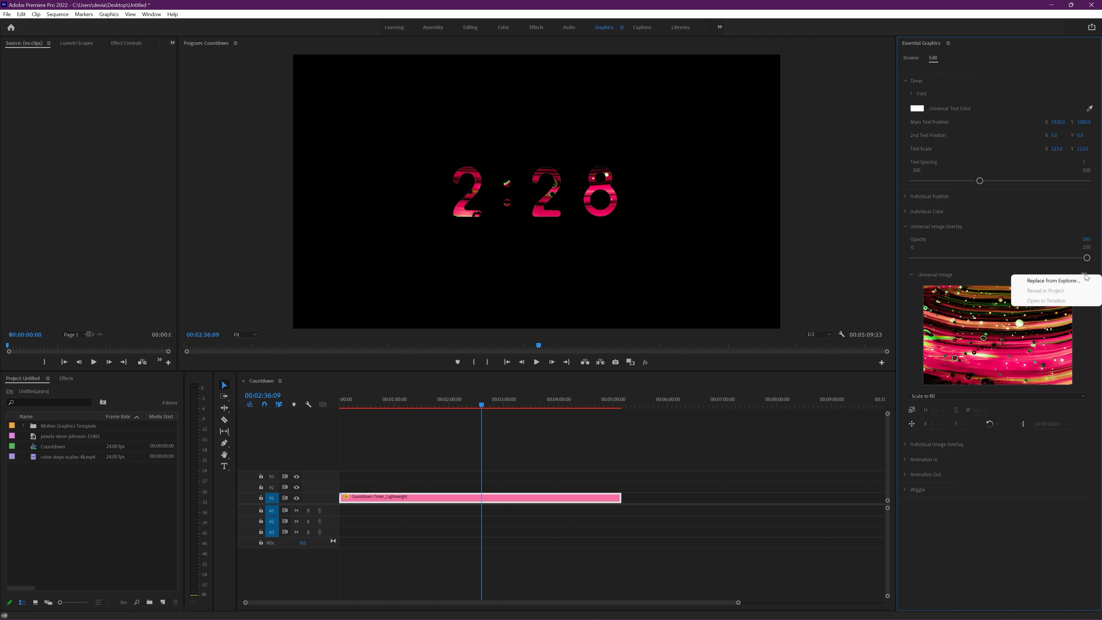
pyautogui.click(1053, 281)
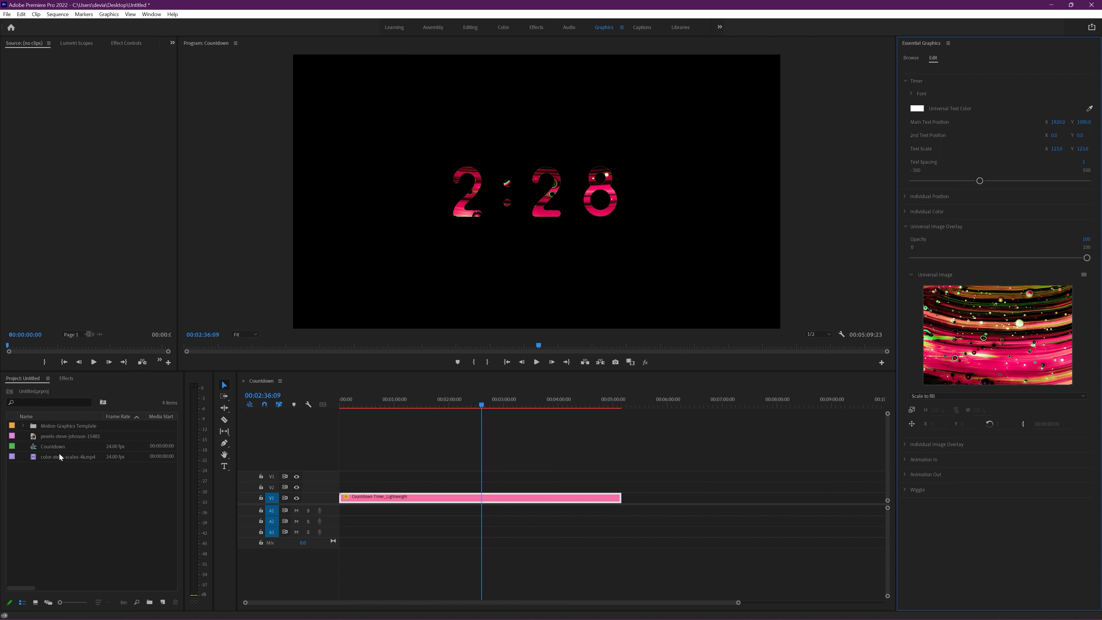
pyautogui.moveTo(55, 460); pyautogui.dragTo(997, 333)
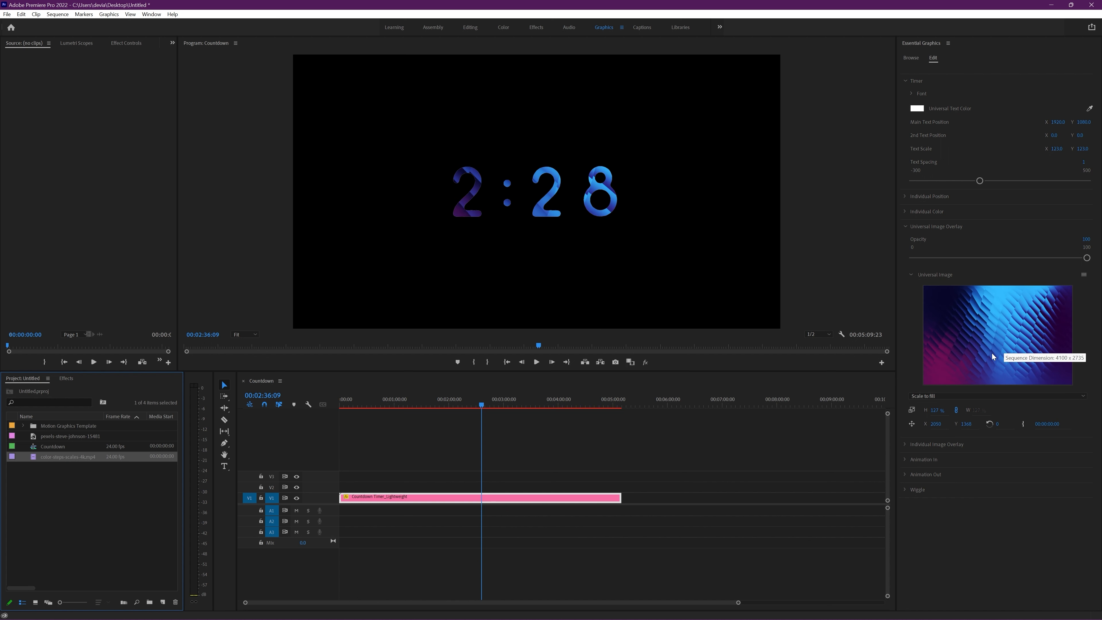
# Step: Check the video overlay on the countdown digits at several times along the timeline, ending at 00:03:20:08
pyautogui.moveTo(348, 401); pyautogui.dragTo(369, 406)
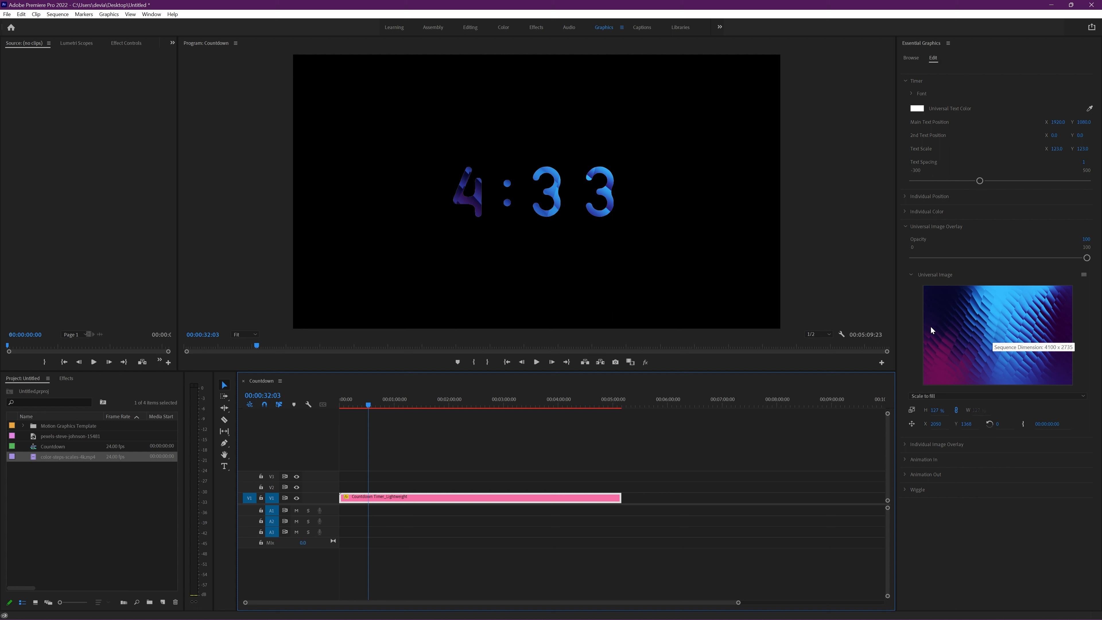
pyautogui.moveTo(368, 404); pyautogui.dragTo(377, 405)
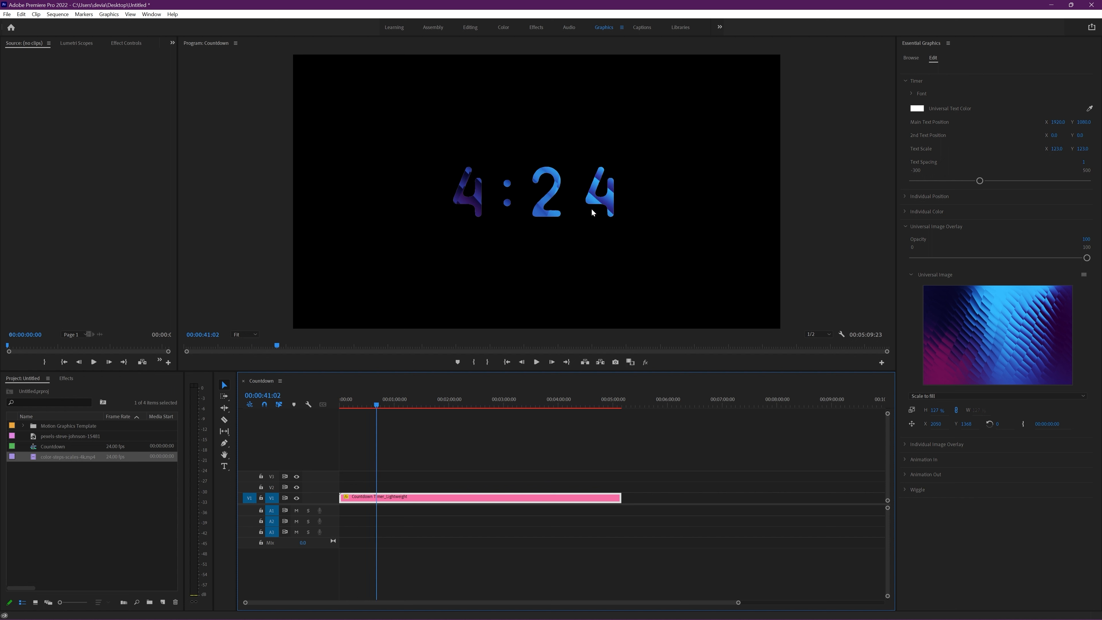
pyautogui.click(378, 403)
pyautogui.moveTo(440, 408); pyautogui.dragTo(523, 404)
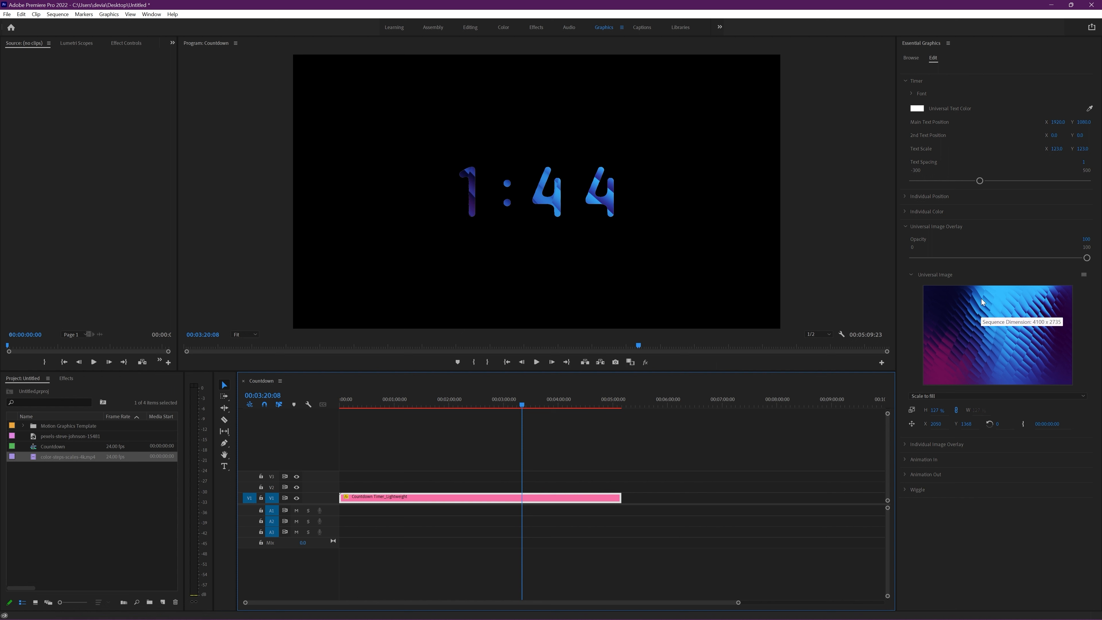
# Step: Open the Universal Image's source sequence in the timeline
pyautogui.click(1084, 276)
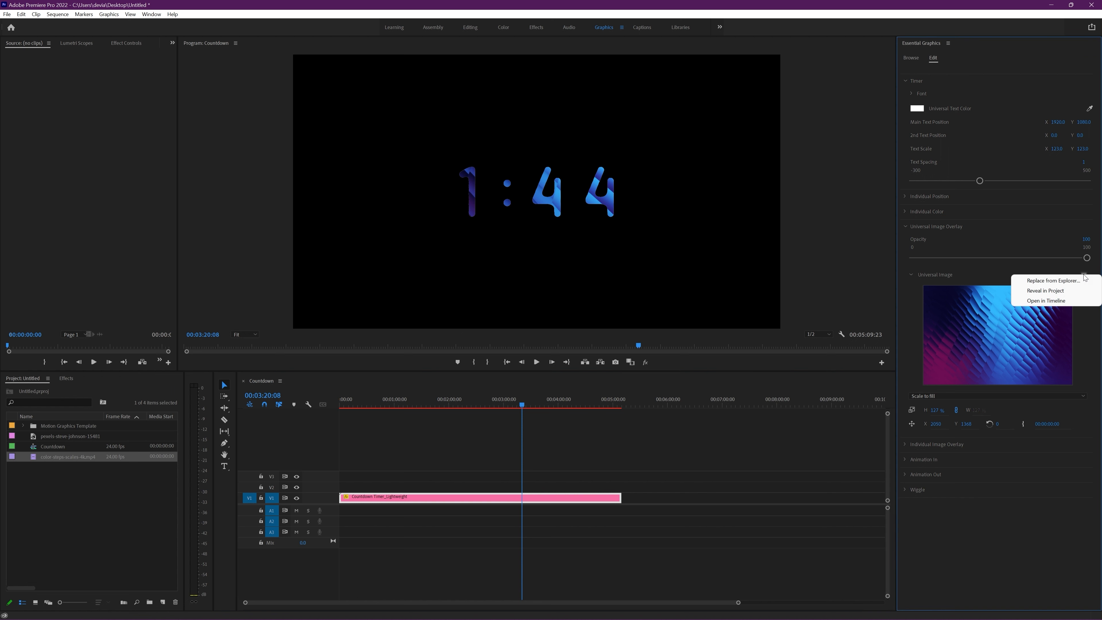
pyautogui.click(1045, 301)
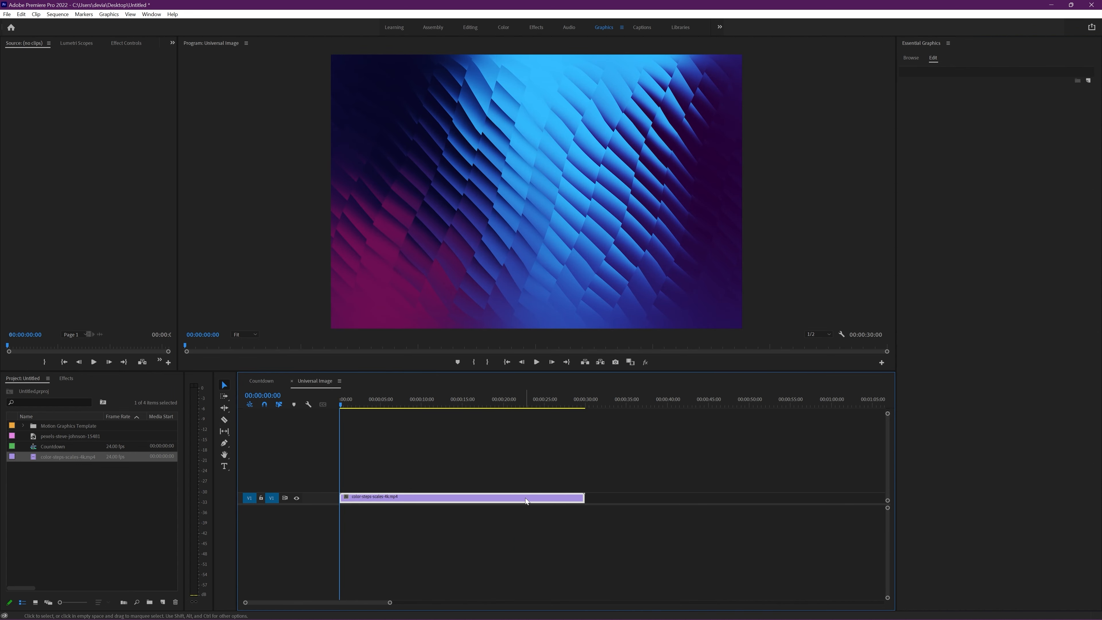
pyautogui.press('-')
pyautogui.press('-')
pyautogui.press('-')
pyautogui.press('-')
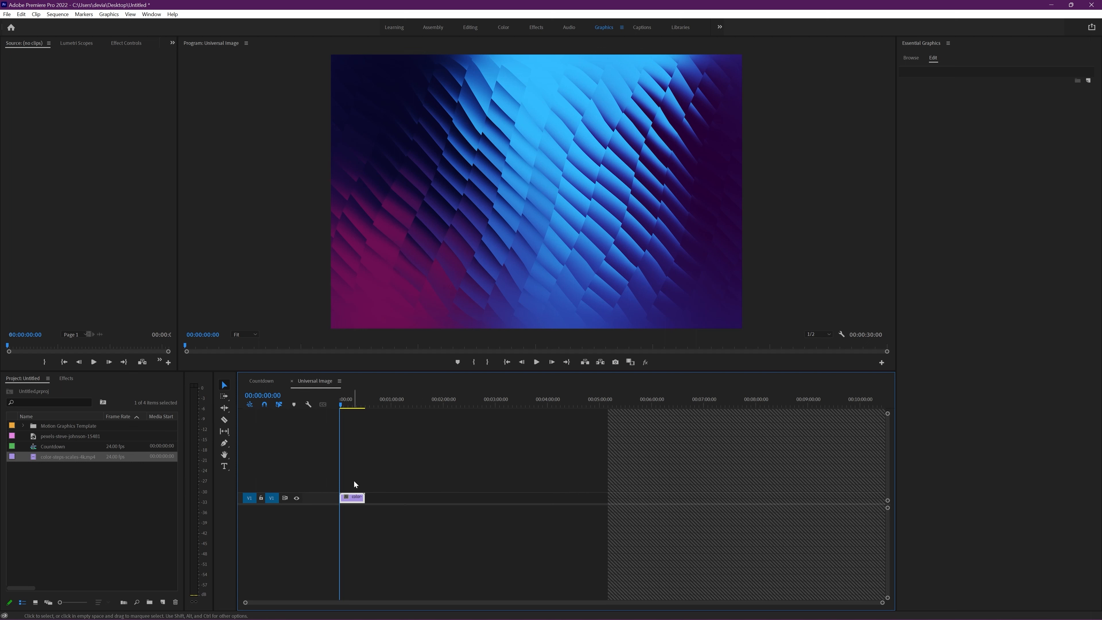
# Step: Paste copies of the color-steps-scales-4k.mp4 clip end to end from 00:00:30:00 until the sequence reaches 00:05:30:00
pyautogui.click(354, 404)
pyautogui.moveTo(358, 404); pyautogui.dragTo(366, 404)
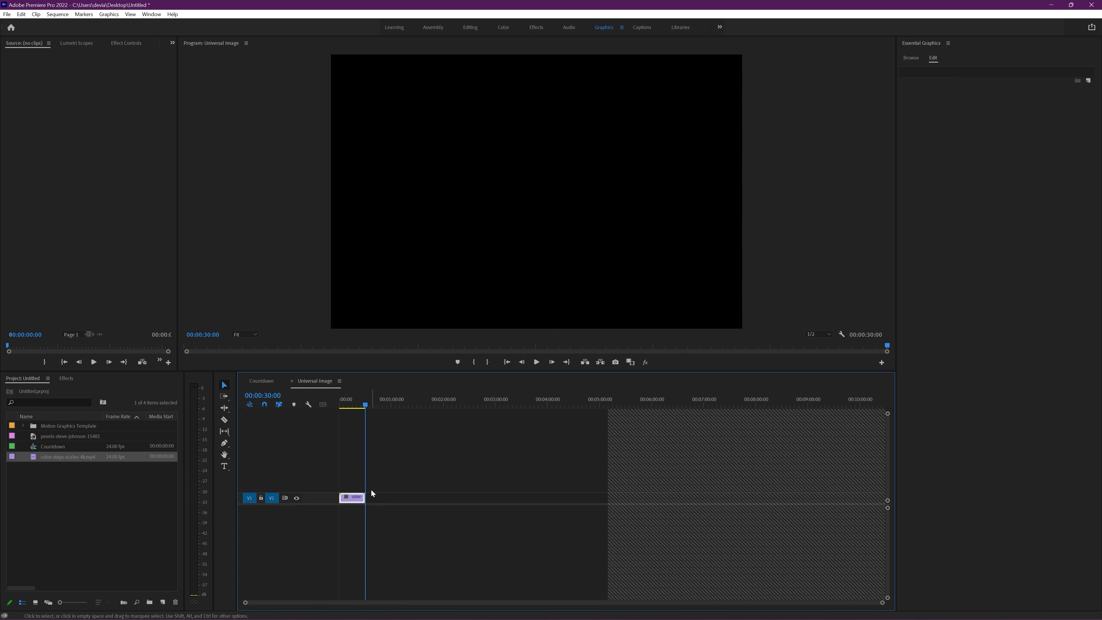
pyautogui.hotkey('ctrl', 'v')
pyautogui.hotkey('ctrl', 'v')
pyautogui.hotkey('ctrl', 'v')
pyautogui.hotkey('ctrl', 'v')
pyautogui.hotkey('ctrl', 'v')
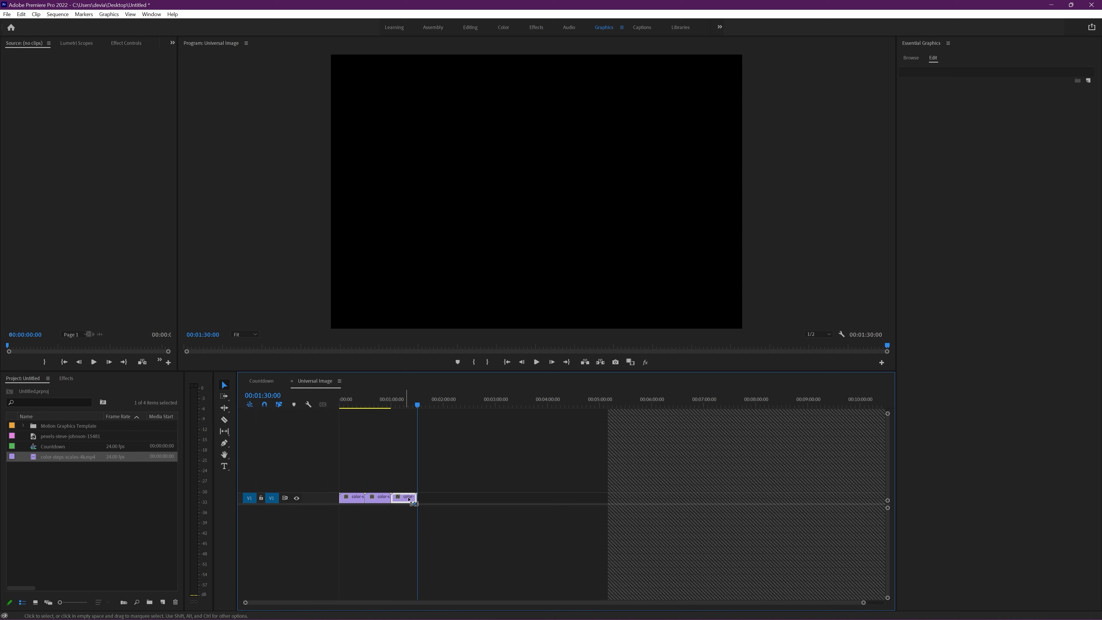
pyautogui.hotkey('ctrl', 'v')
pyautogui.hotkey('ctrl', 'v')
pyautogui.hotkey('ctrl', 'v')
pyautogui.hotkey('ctrl', 'v')
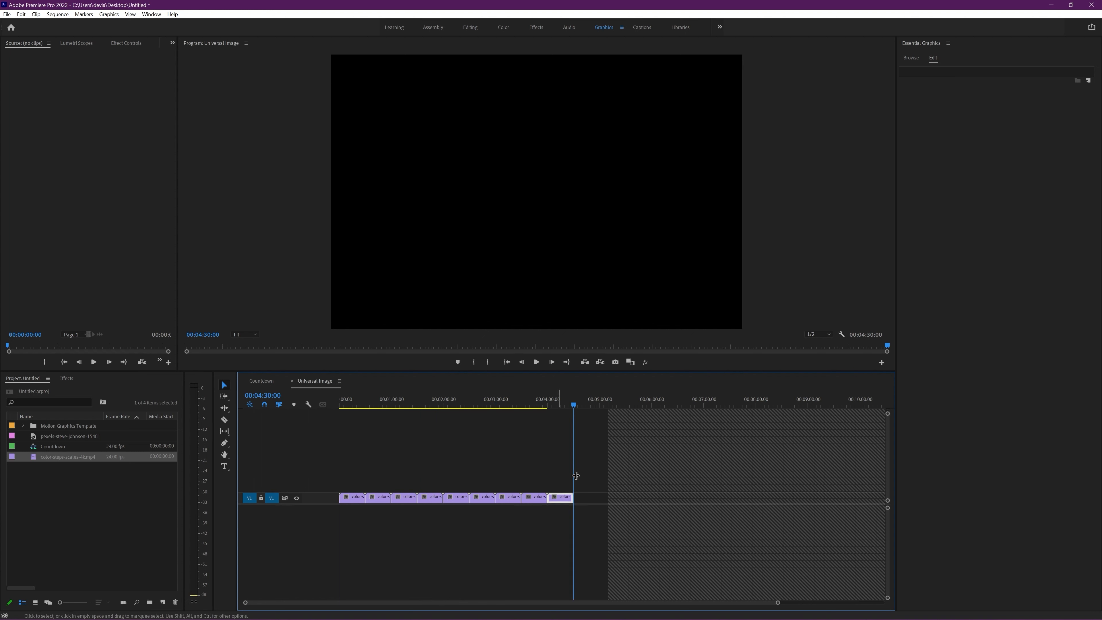
pyautogui.hotkey('ctrl', 'v')
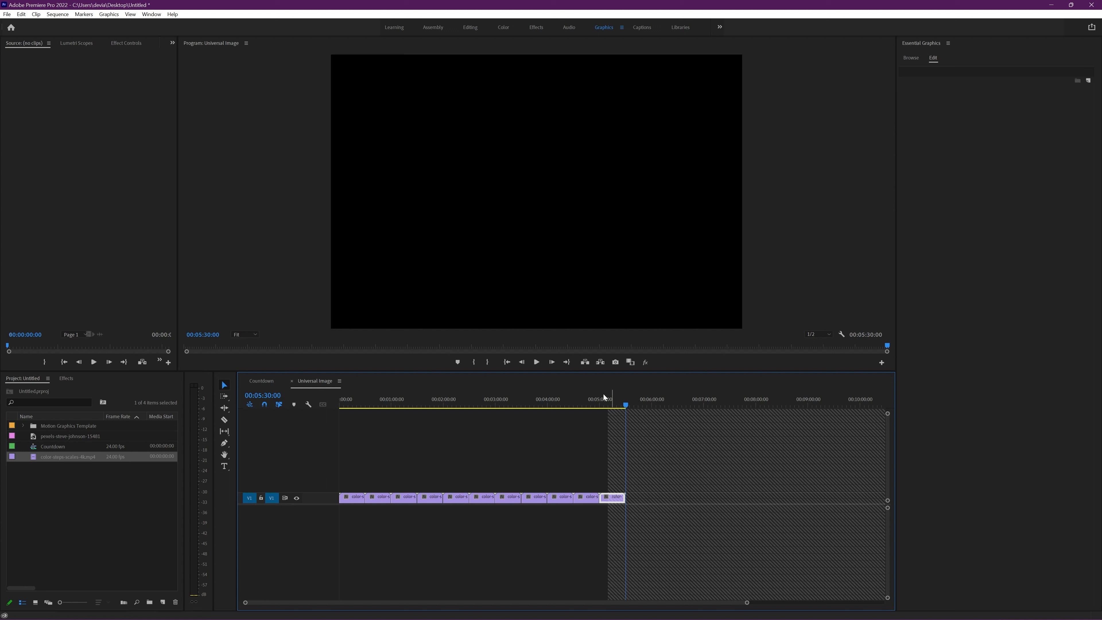
# Step: Check the repeated clips at 00:04:46:17 and return to the Countdown sequence
pyautogui.moveTo(604, 397)
pyautogui.mouseDown()
pyautogui.moveTo(394, 399)
pyautogui.moveTo(589, 403)
pyautogui.mouseUp()
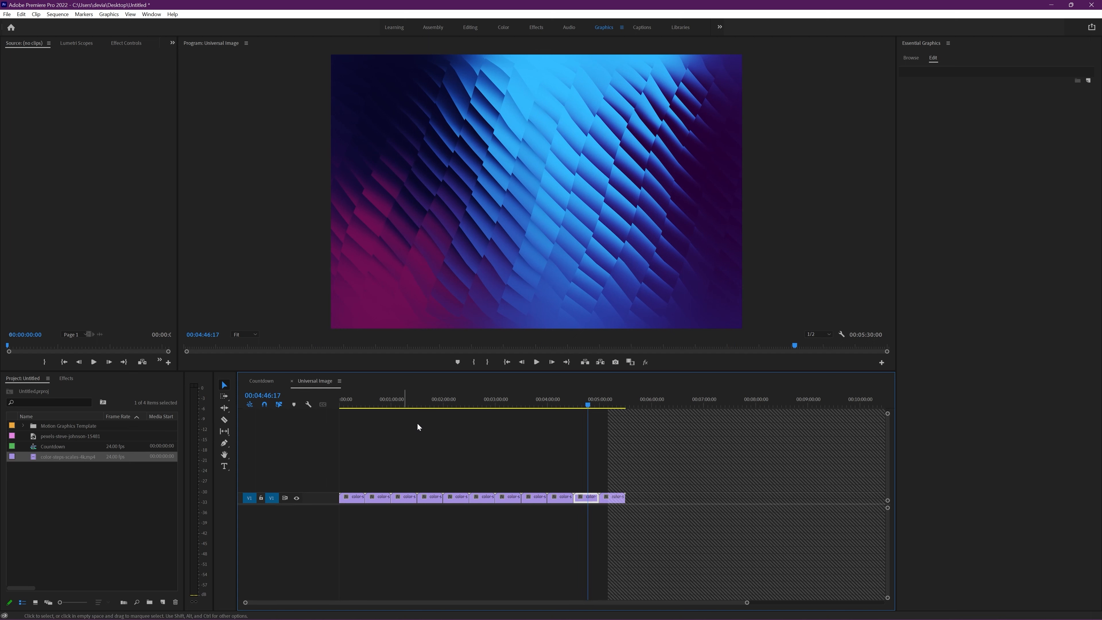
pyautogui.click(438, 451)
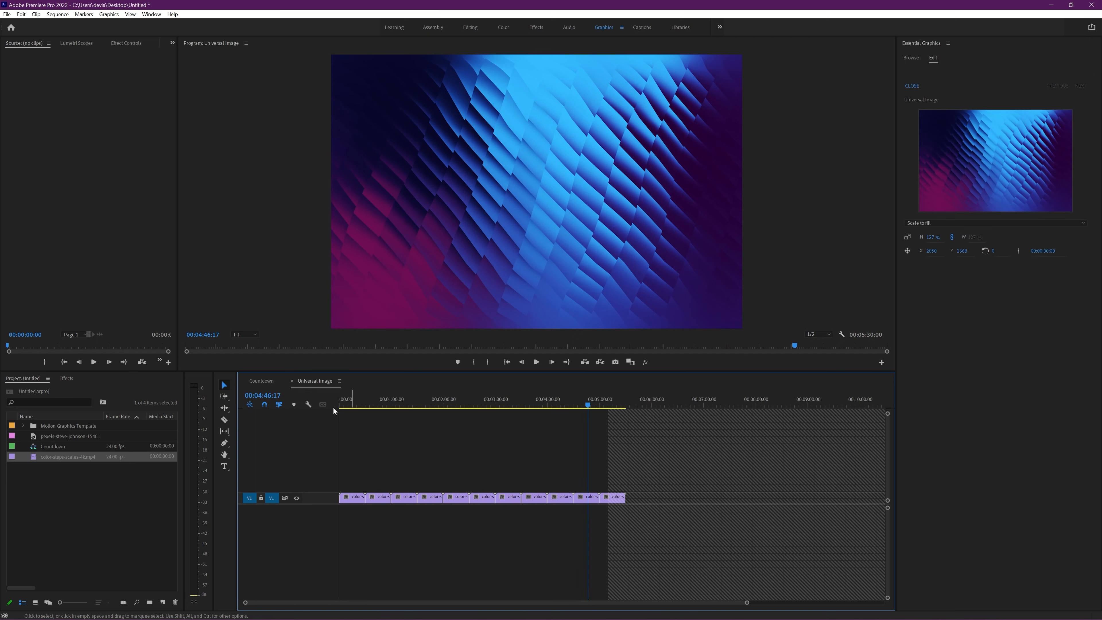
pyautogui.click(261, 381)
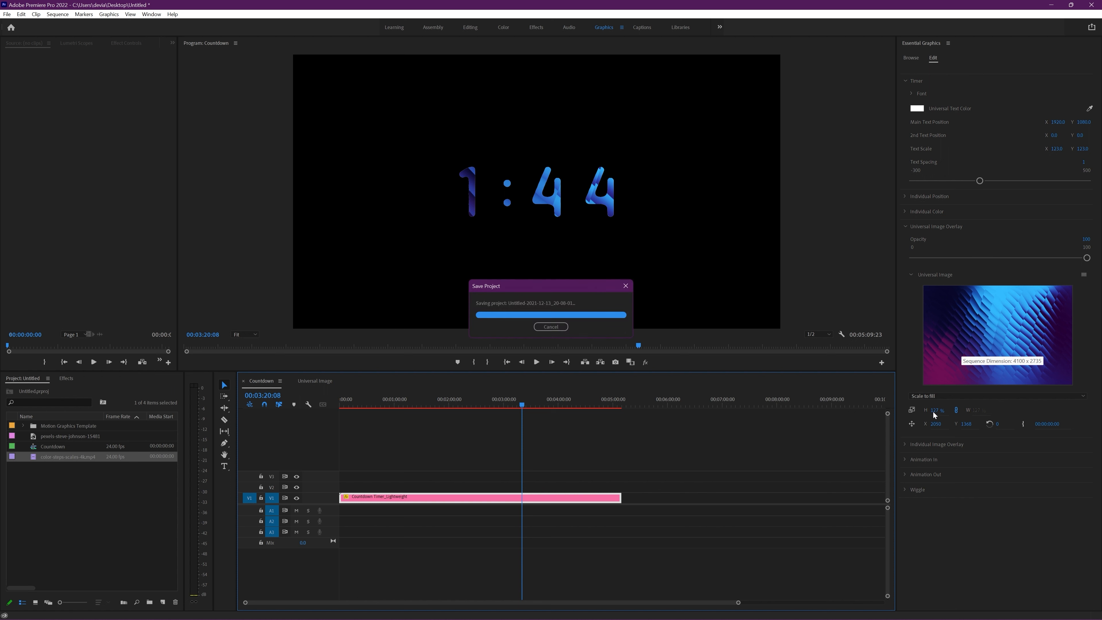
# Step: Try different scales for the Universal Image, settle on about 113%, and try moving and rotating it
pyautogui.moveTo(934, 415); pyautogui.dragTo(937, 414)
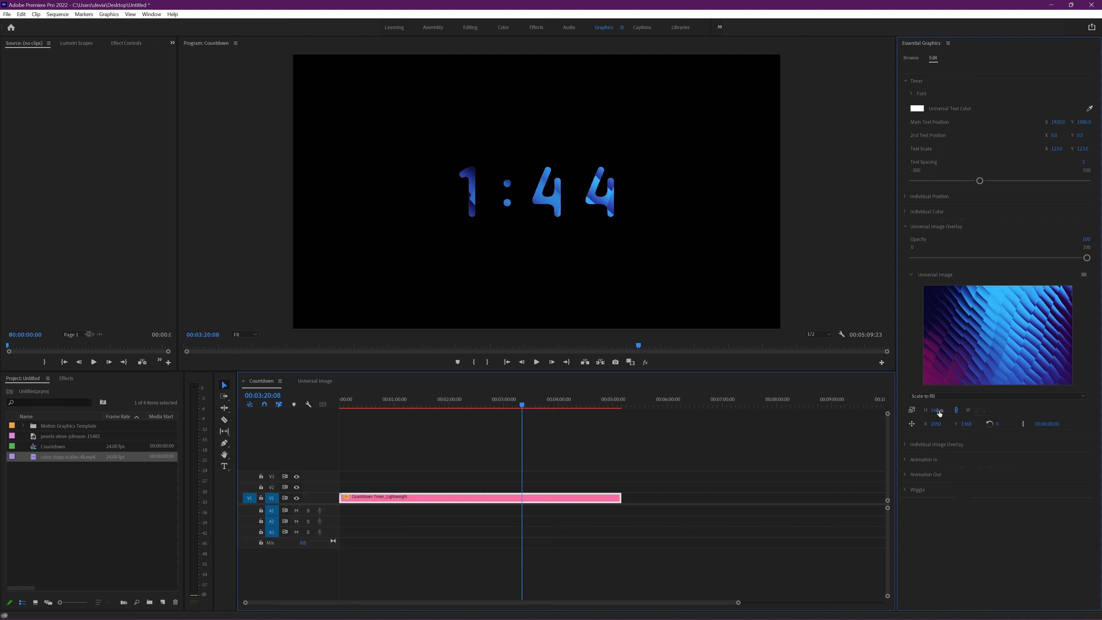
pyautogui.moveTo(938, 410); pyautogui.dragTo(948, 409)
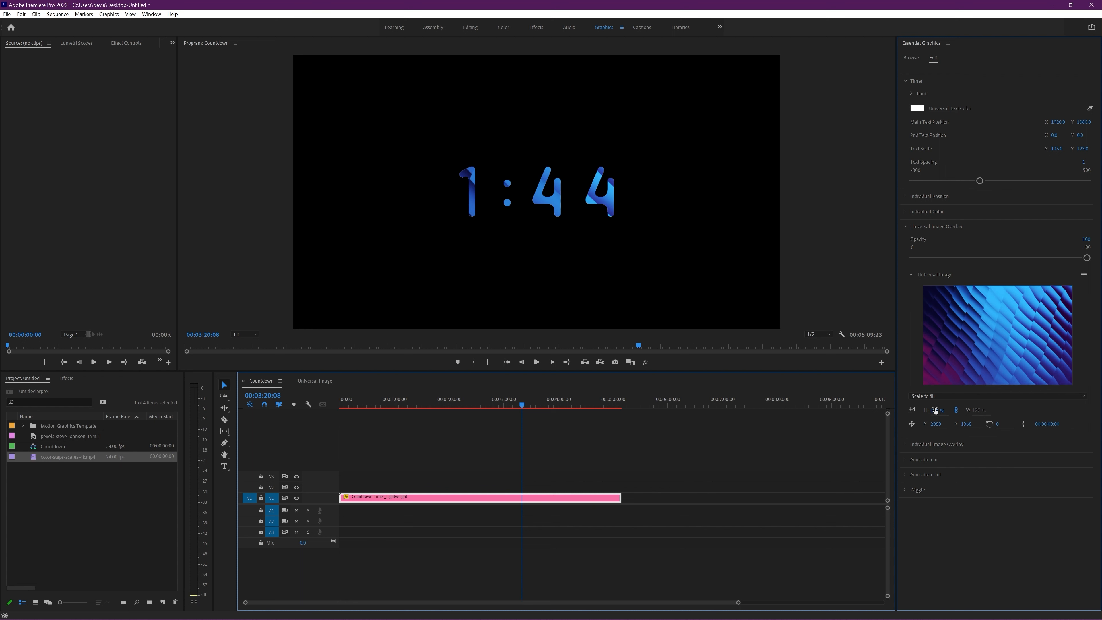
pyautogui.moveTo(935, 411)
pyautogui.mouseDown()
pyautogui.moveTo(897, 410)
pyautogui.moveTo(933, 410)
pyautogui.mouseUp()
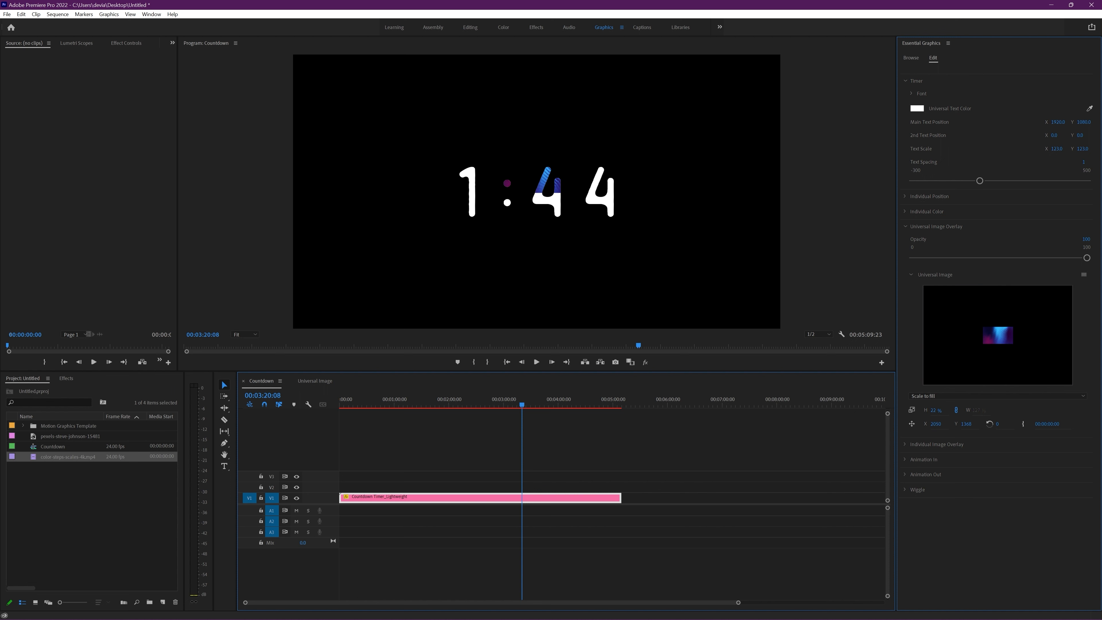
pyautogui.moveTo(940, 410); pyautogui.dragTo(1006, 425)
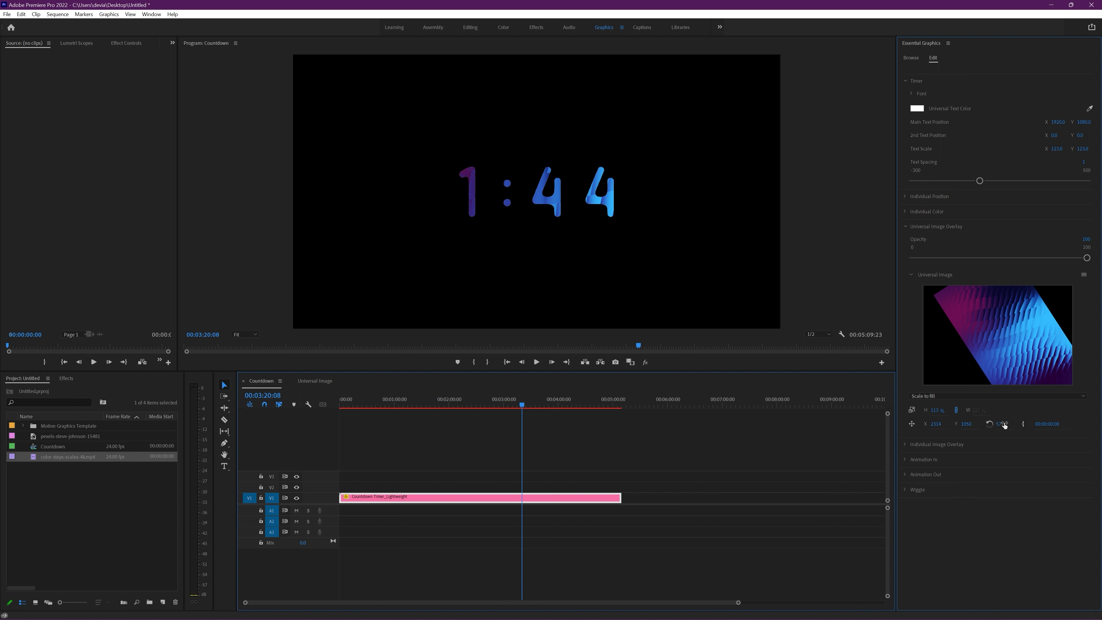
# Step: Undo the position and rotation changes to the Universal Image
pyautogui.hotkey('ctrl', 'z')
pyautogui.hotkey('ctrl', 'z')
pyautogui.hotkey('ctrl', 'z')
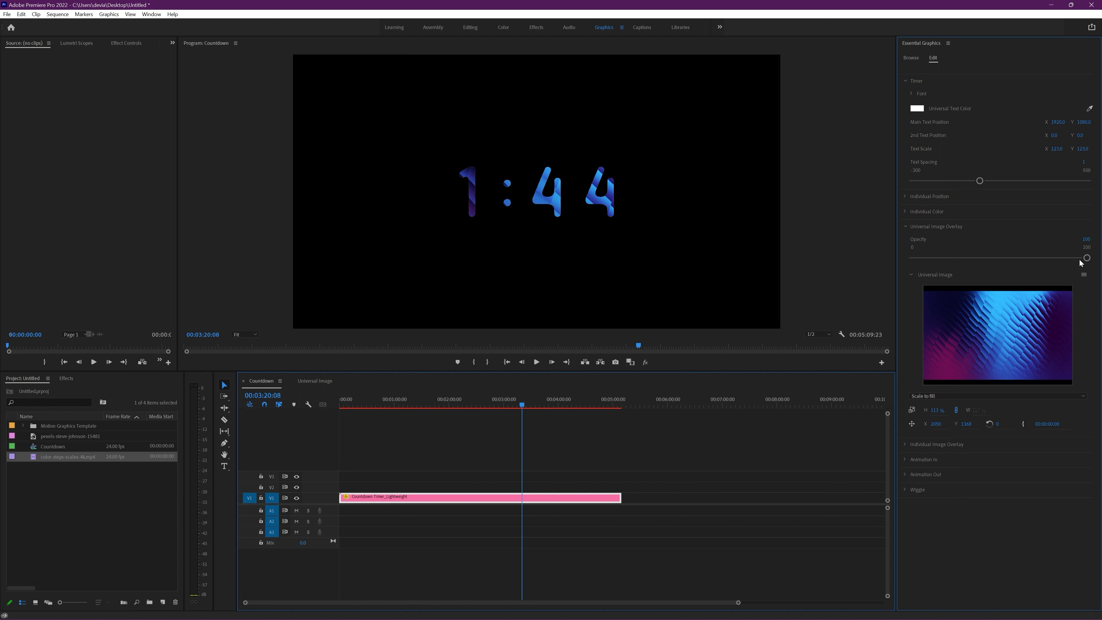
# Step: Try the Universal Image Overlay opacity at about 47 and return it to 100
pyautogui.moveTo(1087, 259); pyautogui.dragTo(996, 260)
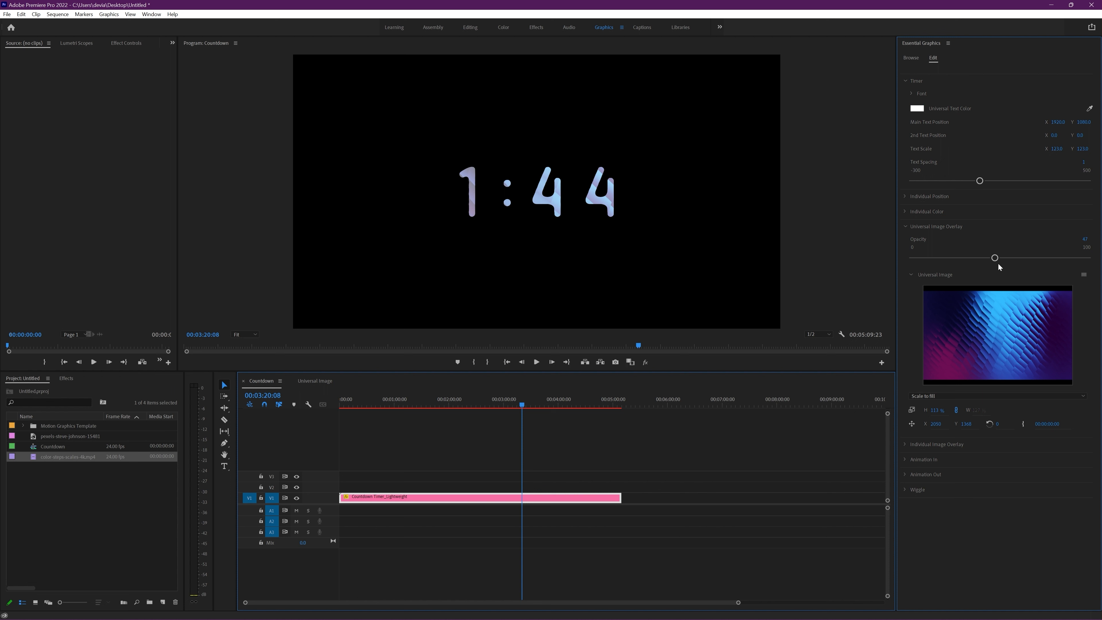
pyautogui.moveTo(995, 258); pyautogui.dragTo(1096, 263)
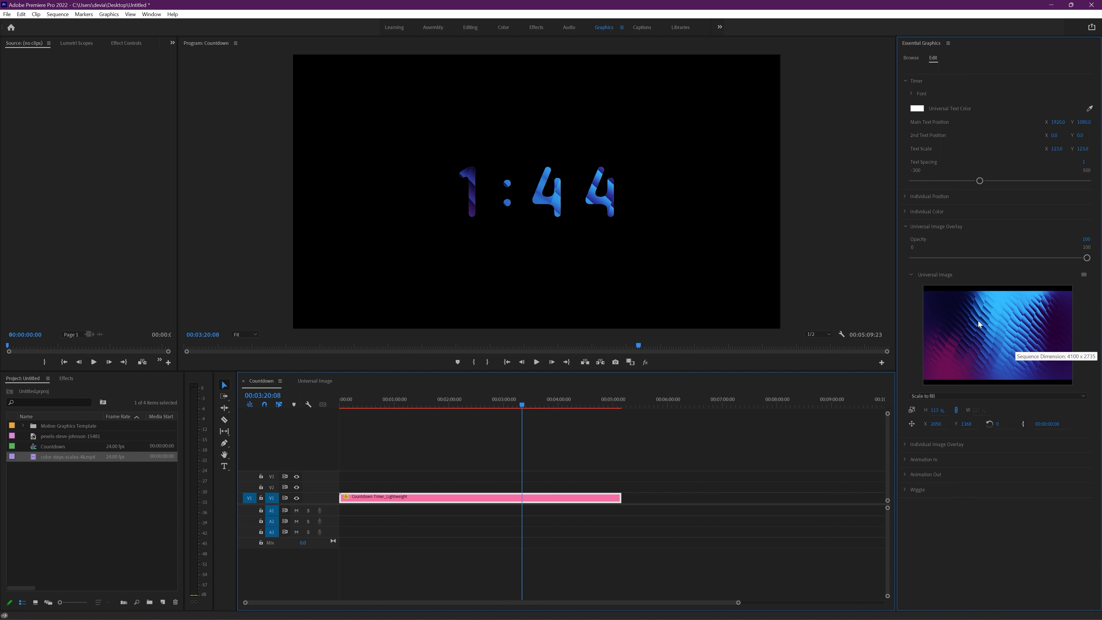
# Step: Try bright green as the Universal Text Color of the timer
pyautogui.click(911, 108)
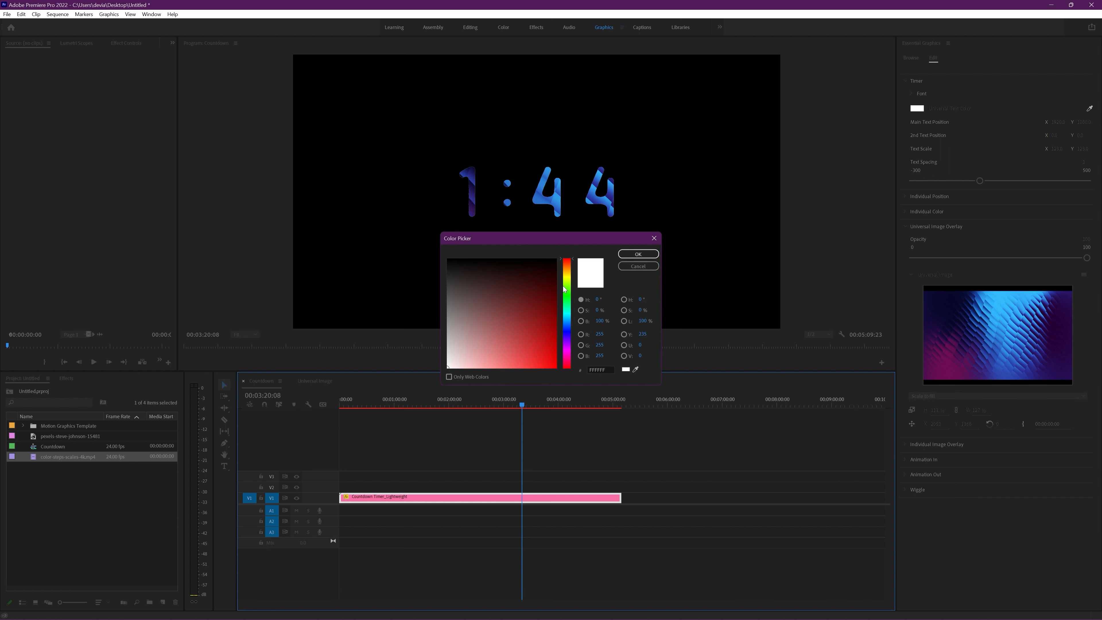
pyautogui.click(570, 308)
pyautogui.moveTo(572, 311); pyautogui.dragTo(572, 292)
pyautogui.click(555, 366)
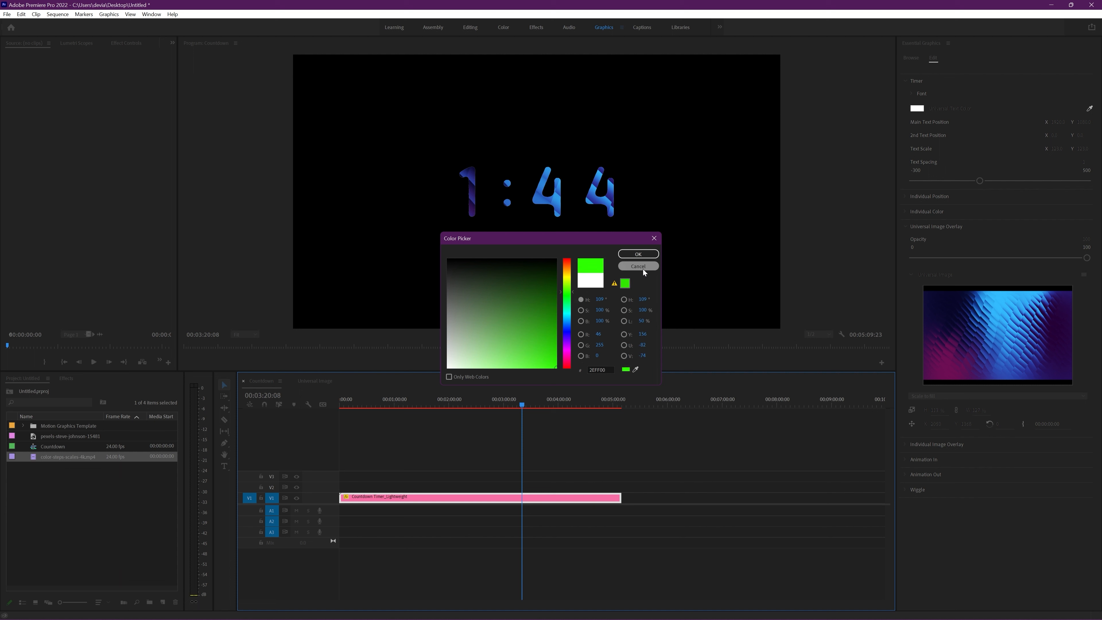
pyautogui.click(641, 255)
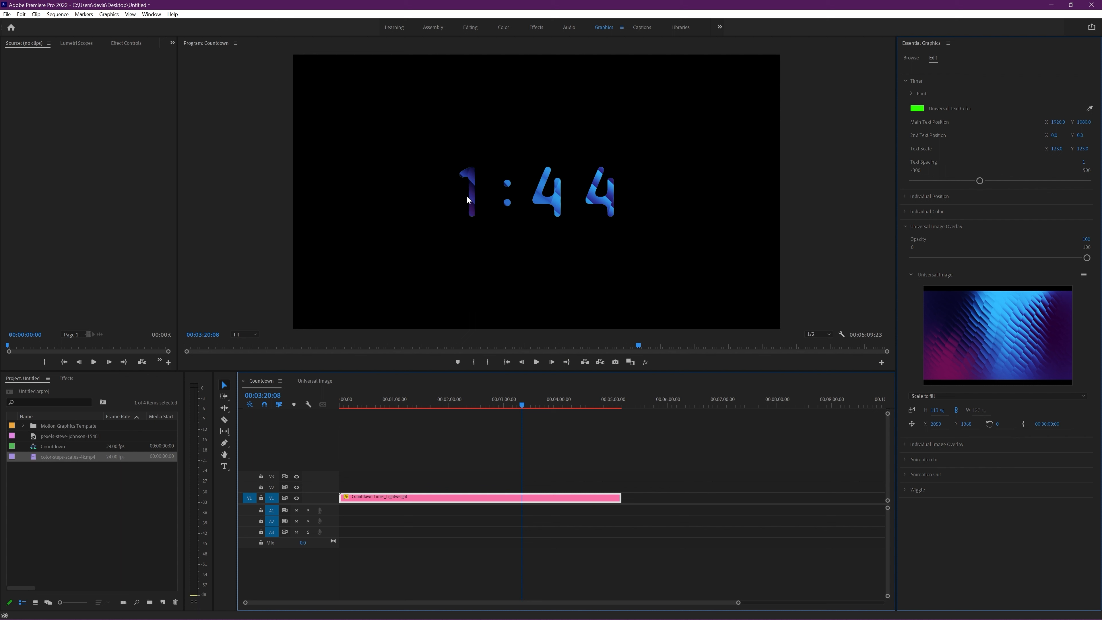
# Step: Try orange as the Universal Text Color and return it to white (FFFFFF)
pyautogui.click(917, 109)
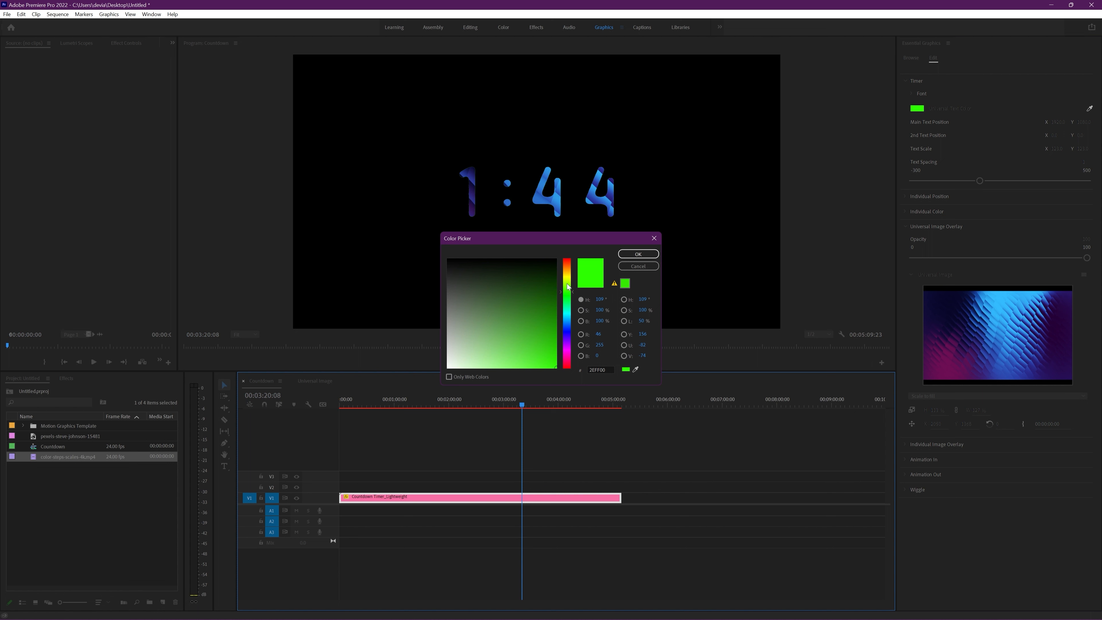
pyautogui.moveTo(569, 292); pyautogui.dragTo(570, 270)
pyautogui.click(638, 253)
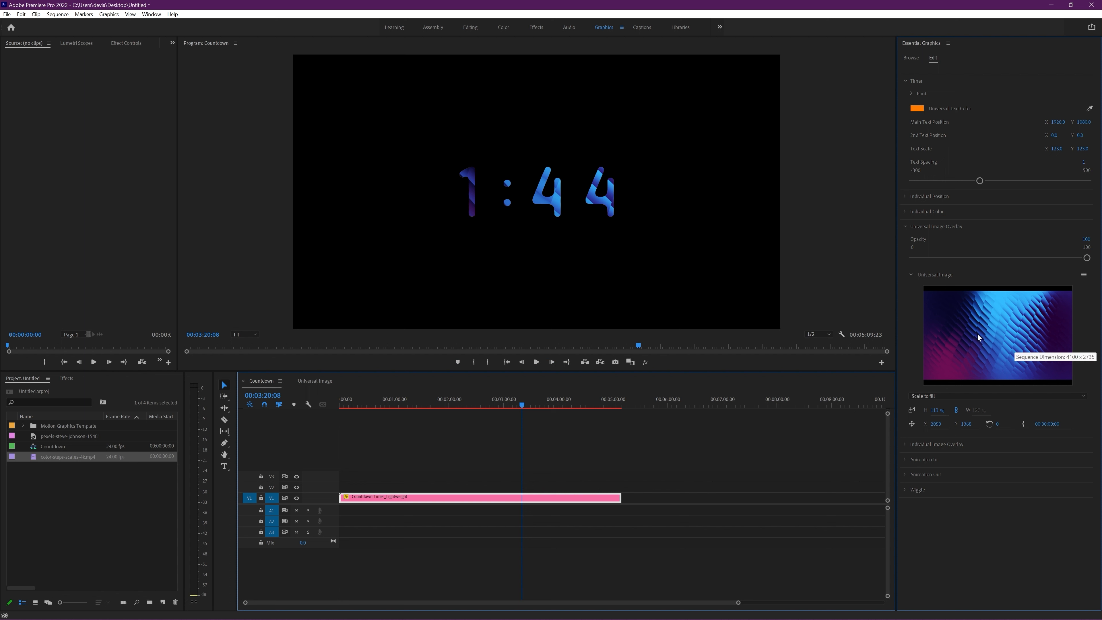
pyautogui.click(918, 111)
pyautogui.moveTo(481, 348); pyautogui.dragTo(435, 387)
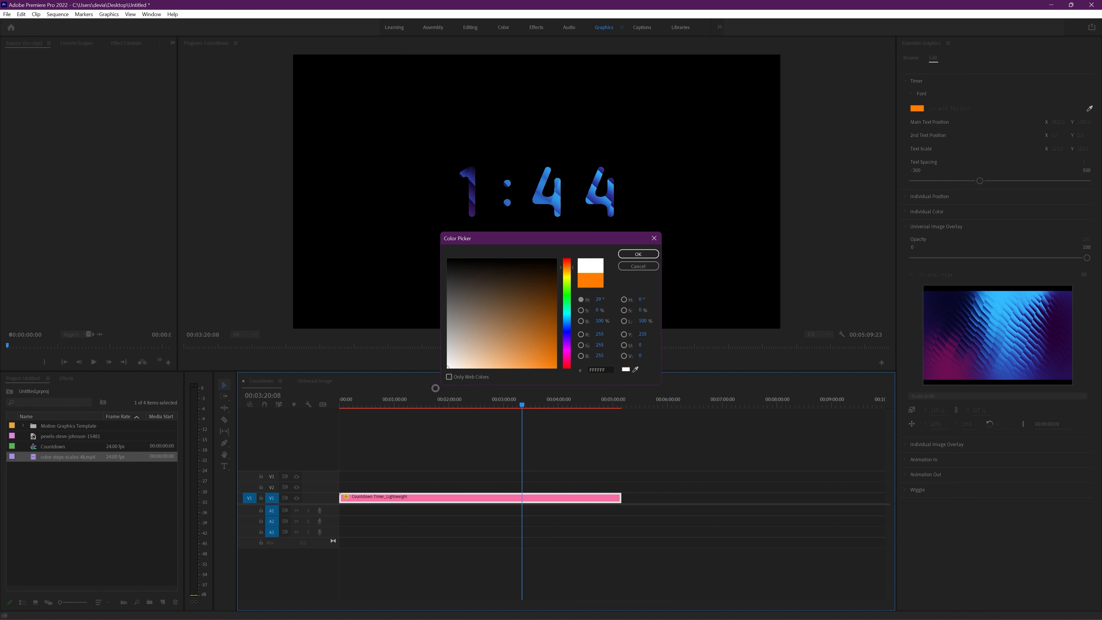
pyautogui.click(647, 257)
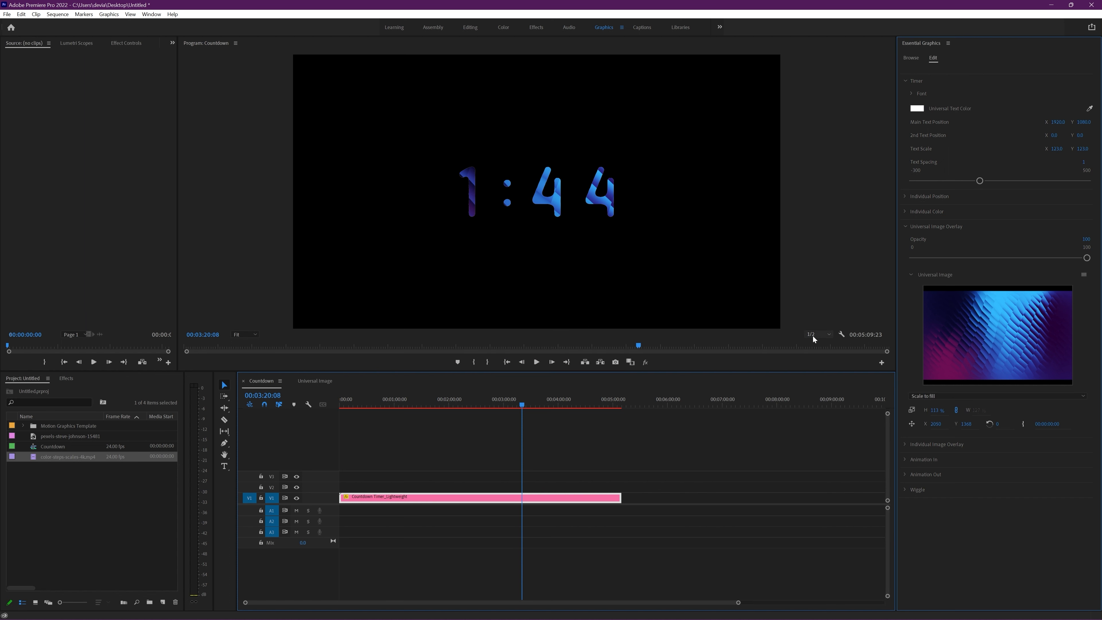
# Step: Lower the Universal Image Overlay opacity to about 53 and set the Universal Text Color to dark purple (330898)
pyautogui.moveTo(1085, 259); pyautogui.dragTo(1004, 257)
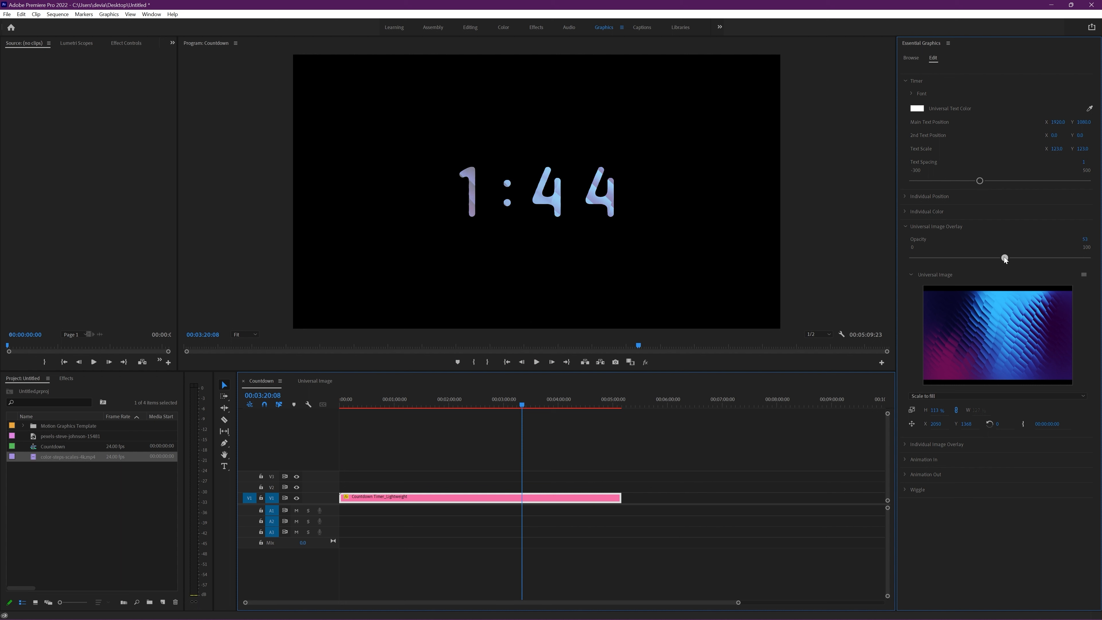
pyautogui.click(916, 108)
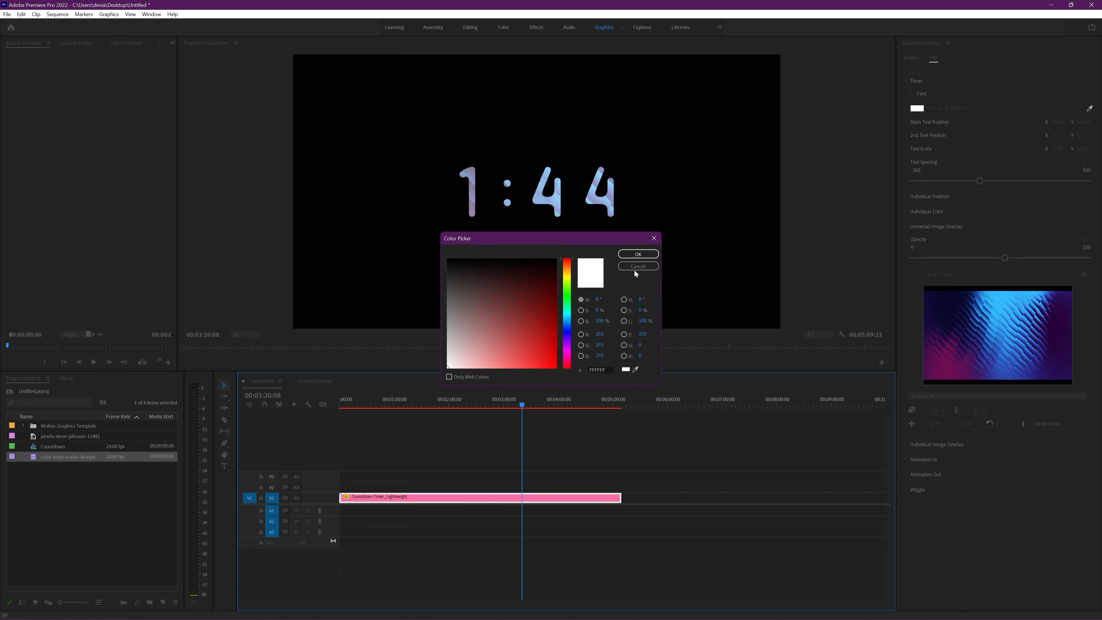
pyautogui.moveTo(567, 297); pyautogui.dragTo(567, 337)
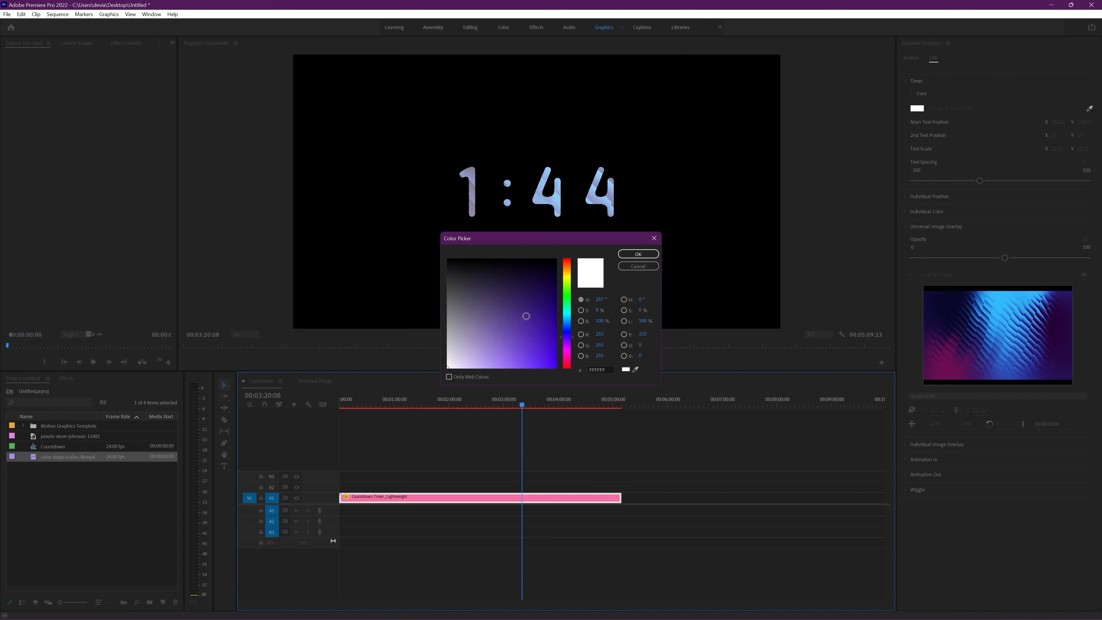
pyautogui.moveTo(533, 303); pyautogui.dragTo(550, 324)
pyautogui.click(638, 254)
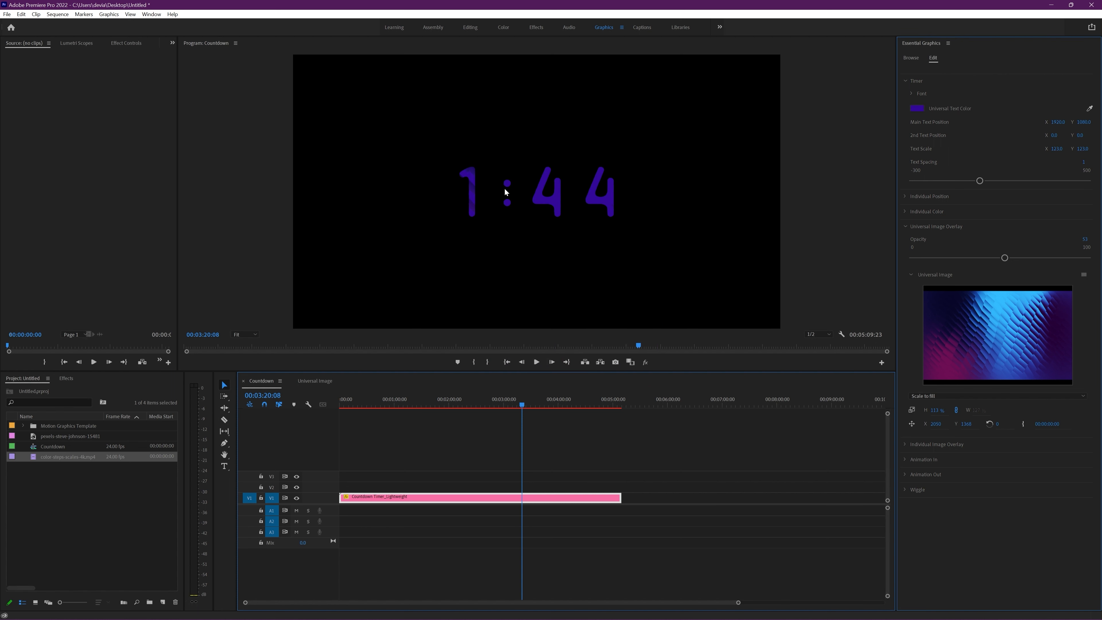
# Step: Try olive yellow as the Universal Text Color beneath the overlay and restore white (FFFFFF)
pyautogui.click(917, 108)
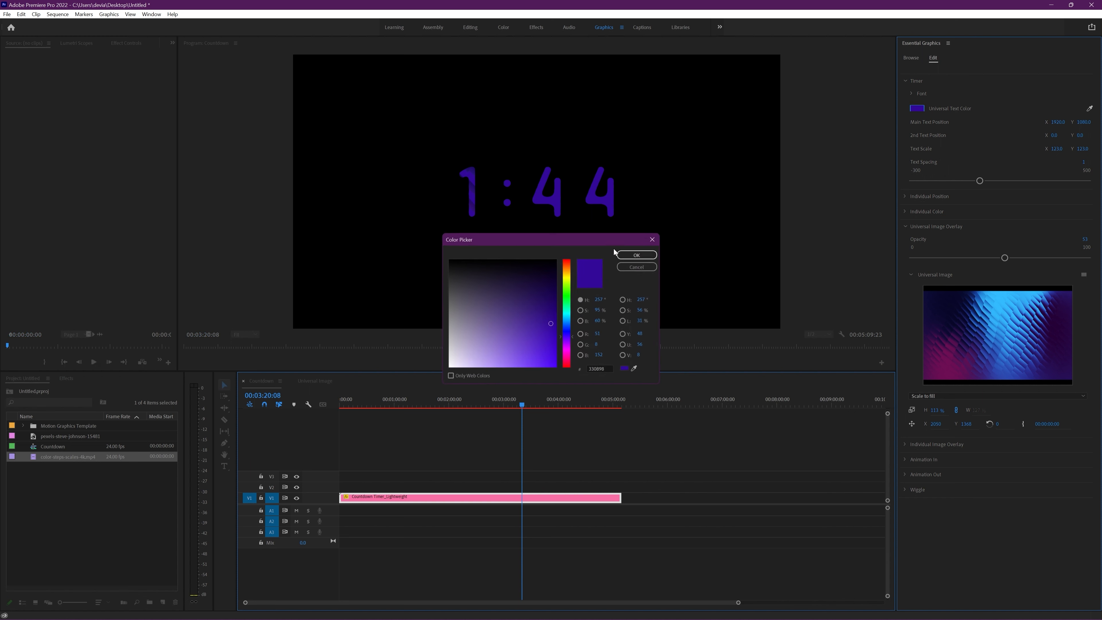
pyautogui.click(567, 277)
pyautogui.click(638, 254)
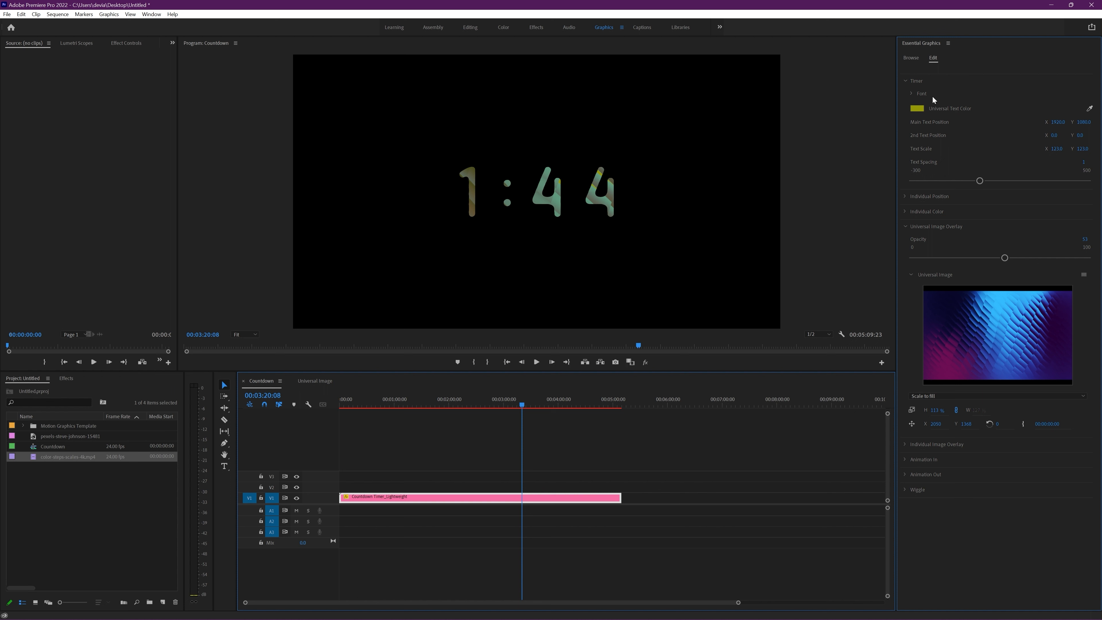
pyautogui.click(922, 108)
pyautogui.moveTo(497, 341); pyautogui.dragTo(433, 379)
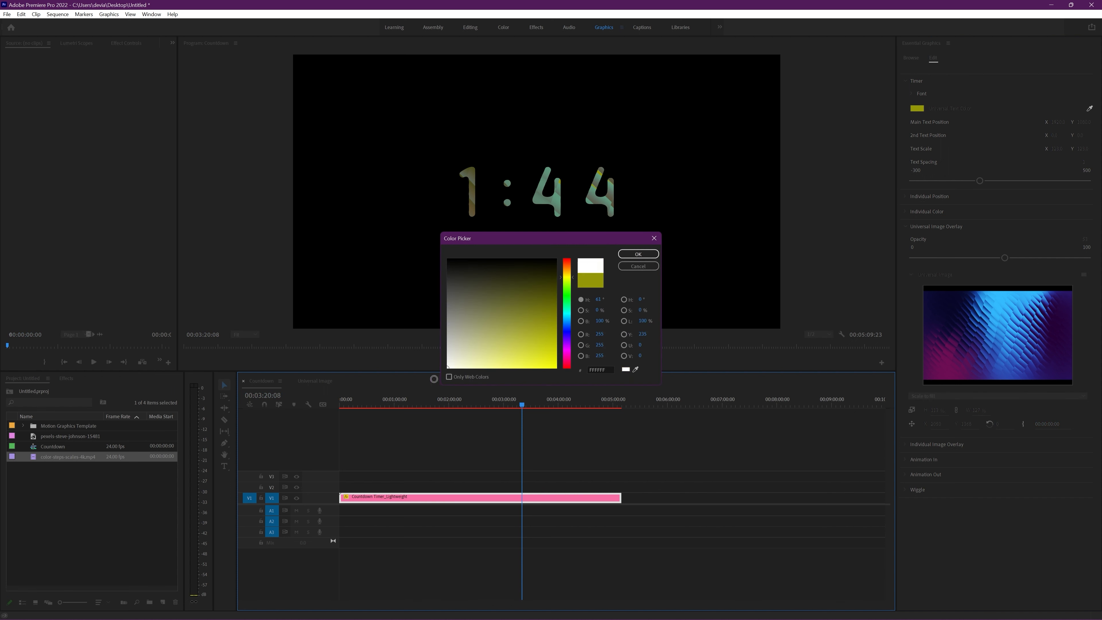
pyautogui.click(625, 255)
# Step: Remove the Universal Image Overlay from the digits by lowering its opacity all the way, and collapse its settings
pyautogui.click(905, 226)
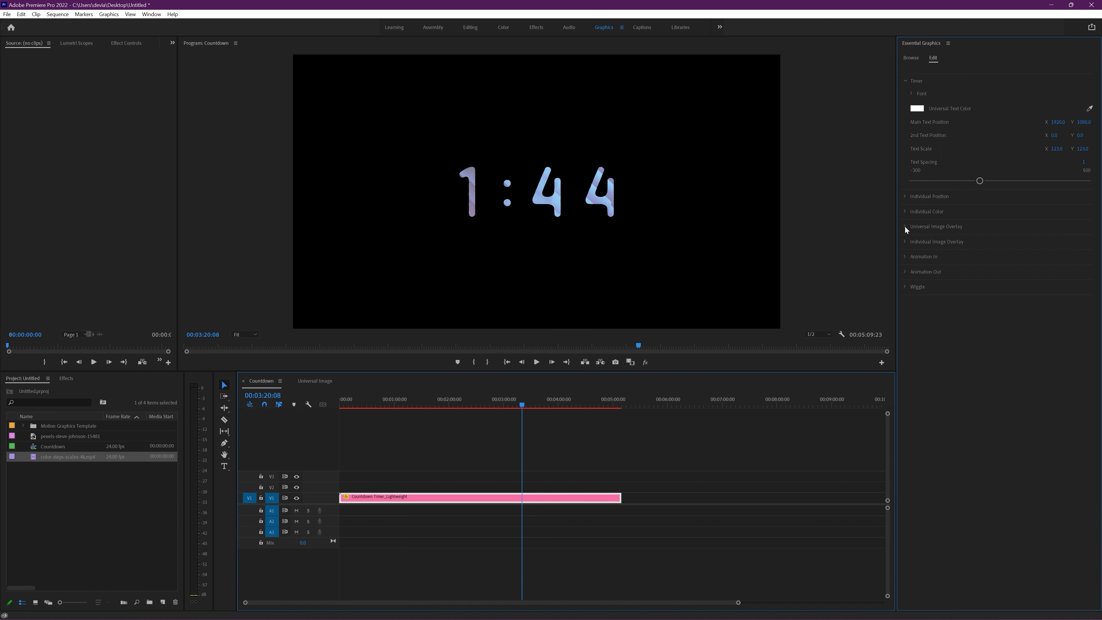
pyautogui.click(905, 227)
pyautogui.click(906, 226)
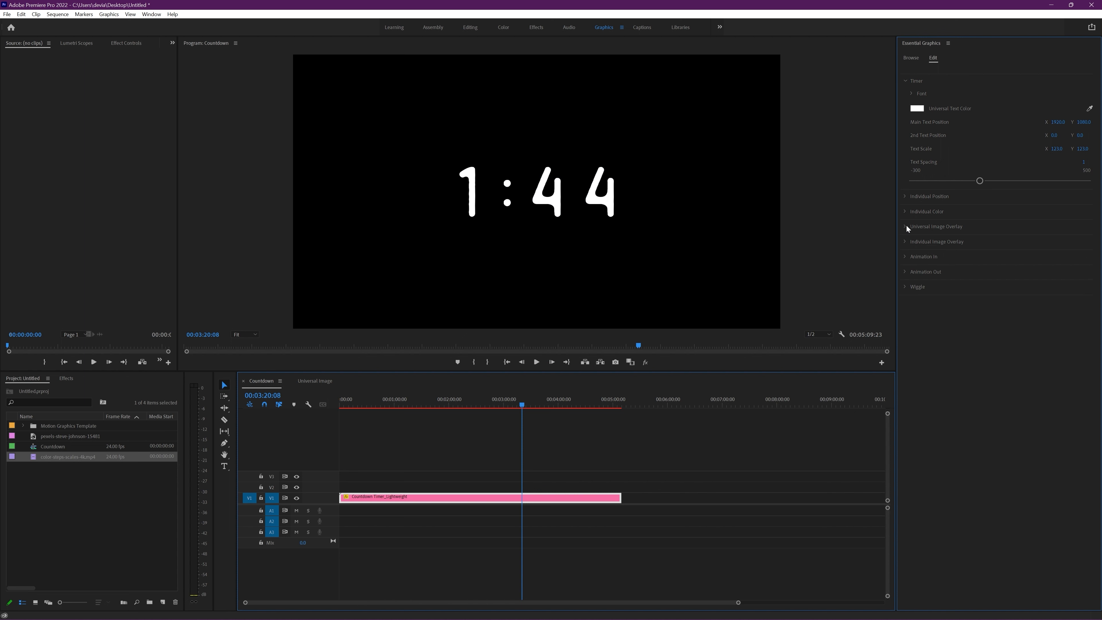
# Step: Raise the Individual Image Overlay opacity to about 53, try the Universal Image Overlay at about 69, and turn the universal one off
pyautogui.click(905, 241)
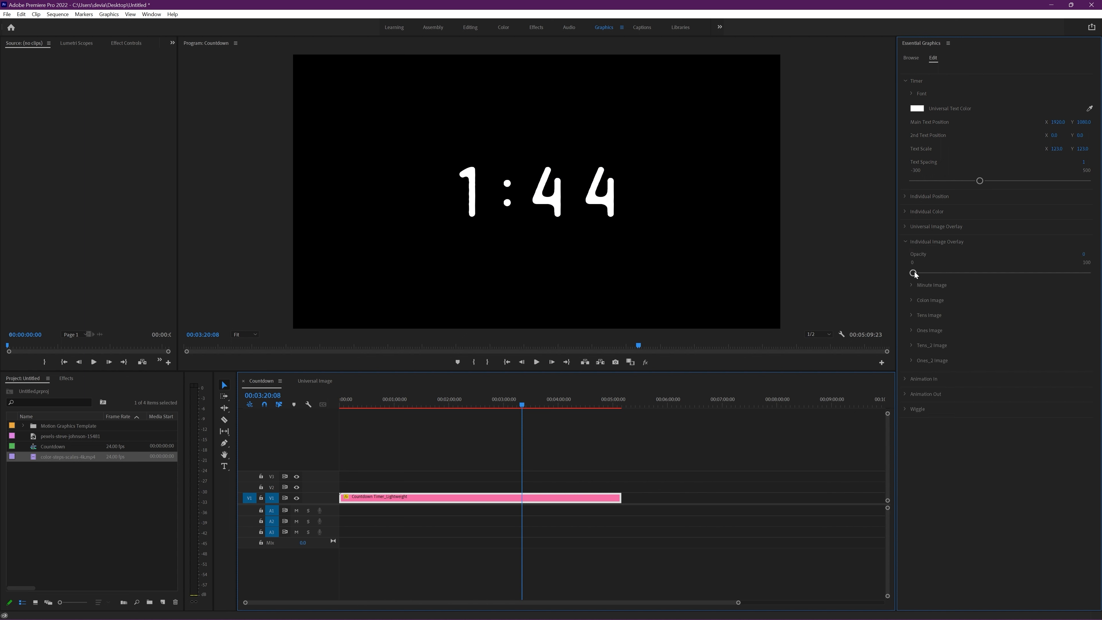
pyautogui.moveTo(1065, 275); pyautogui.dragTo(1004, 274)
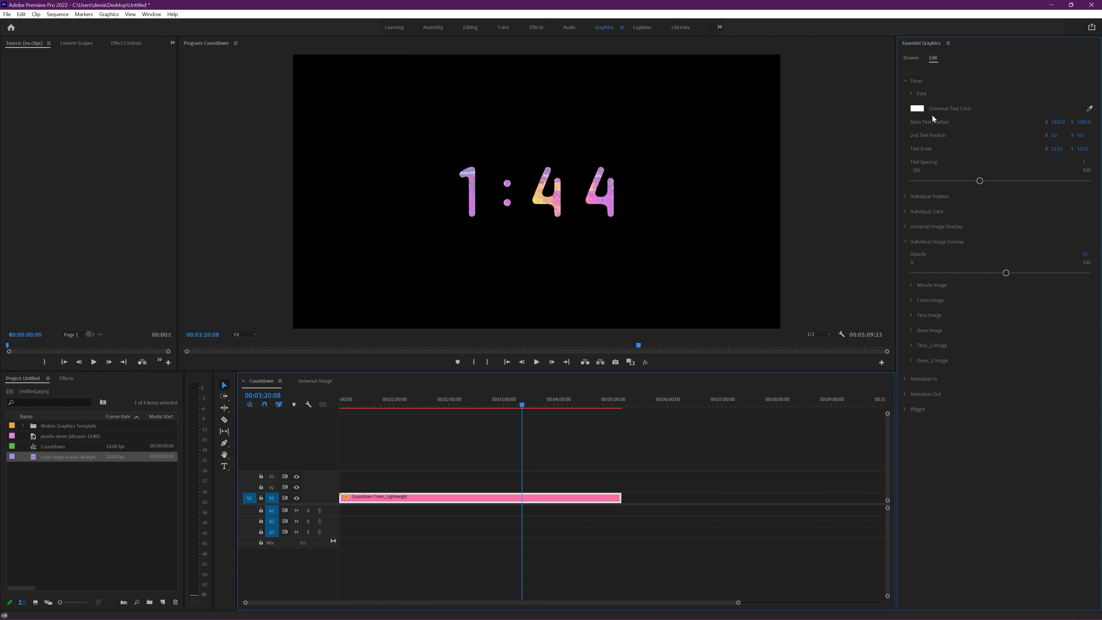
pyautogui.click(906, 224)
pyautogui.moveTo(920, 257); pyautogui.dragTo(1037, 258)
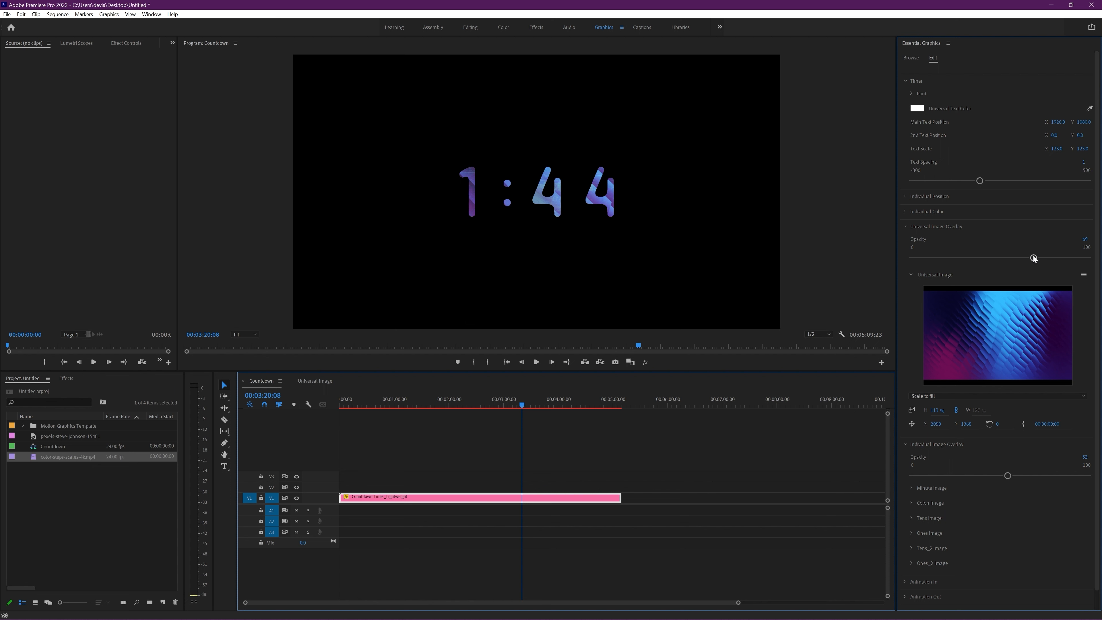
pyautogui.moveTo(1033, 258); pyautogui.dragTo(903, 259)
pyautogui.click(905, 226)
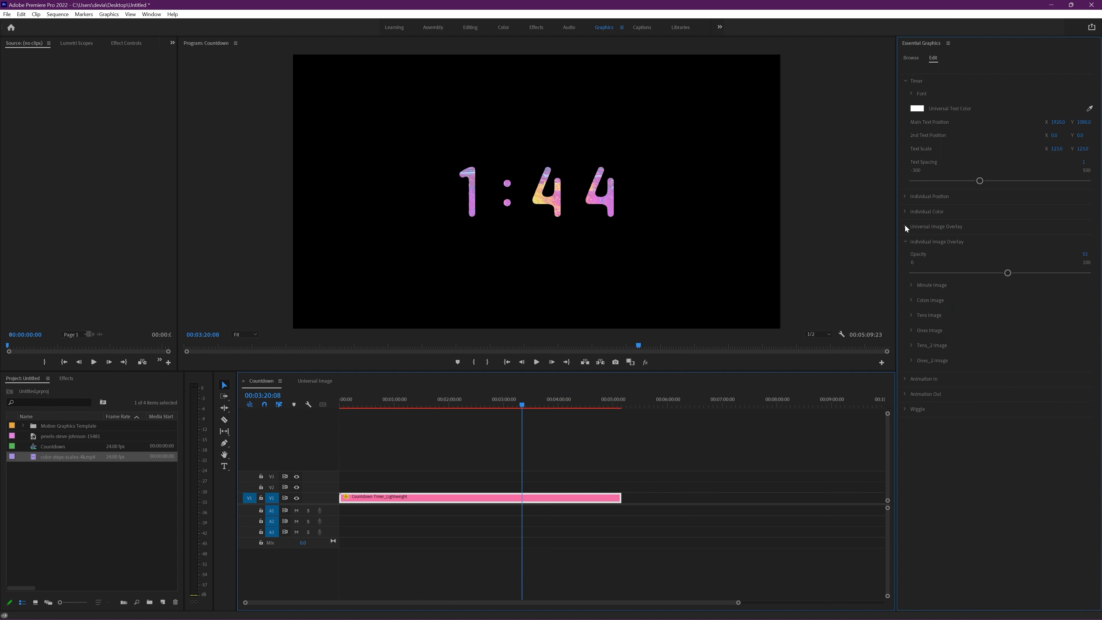
# Step: Inspect the Minute Image of the Individual Image Overlay and lower that overlay's opacity to 0
pyautogui.click(911, 286)
pyautogui.click(910, 302)
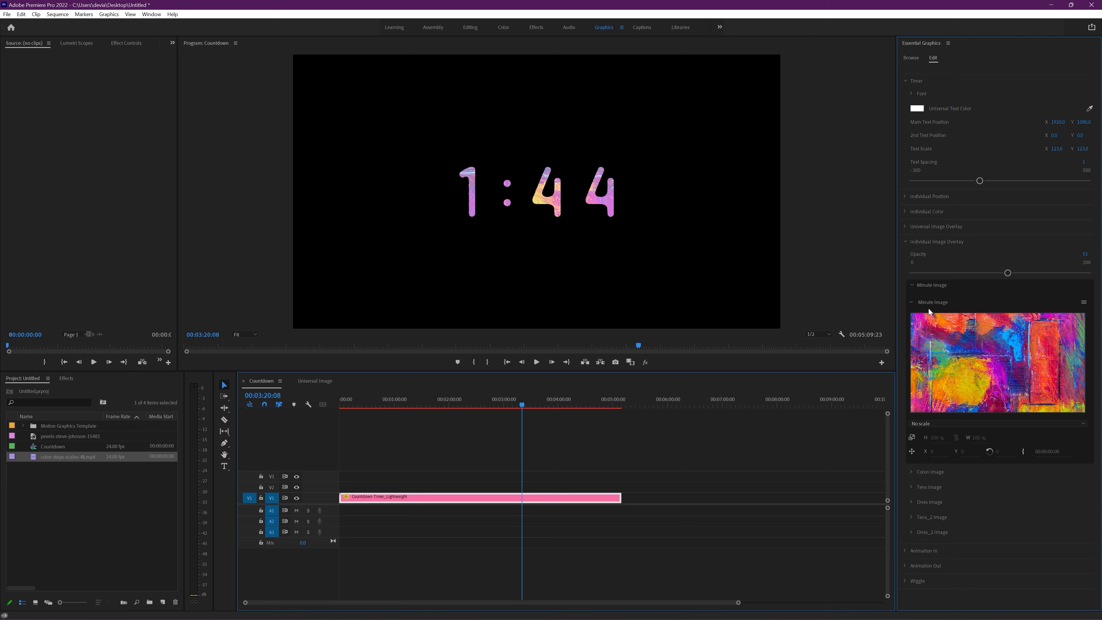
pyautogui.click(912, 284)
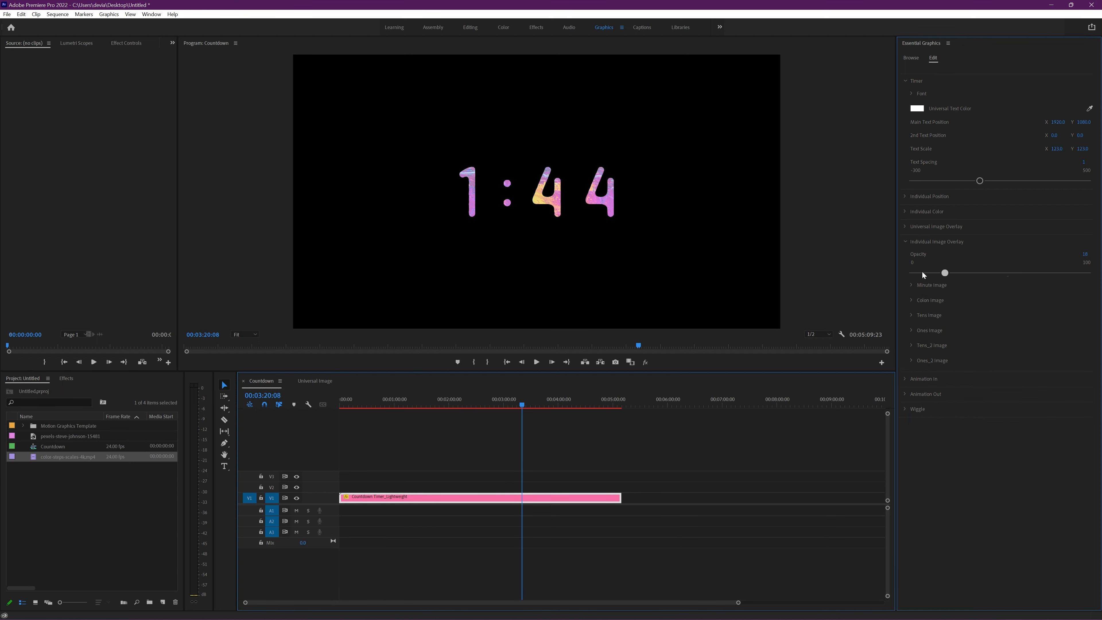
pyautogui.moveTo(922, 275); pyautogui.dragTo(905, 272)
pyautogui.click(905, 243)
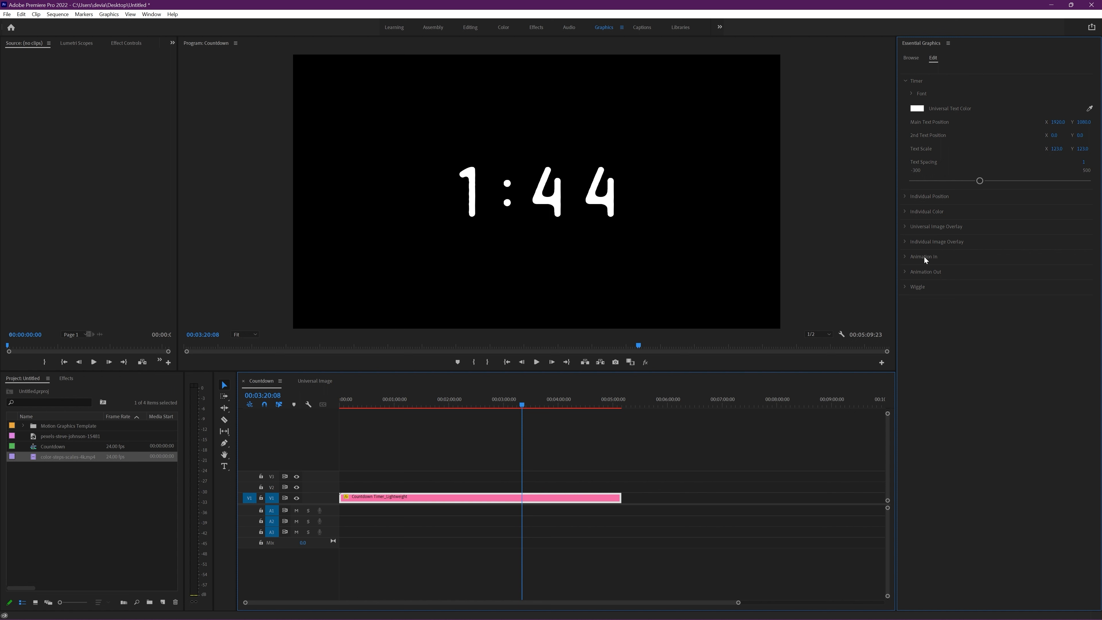
# Step: Open the Animation In settings and preview the intro animation at the start of the countdown
pyautogui.click(905, 257)
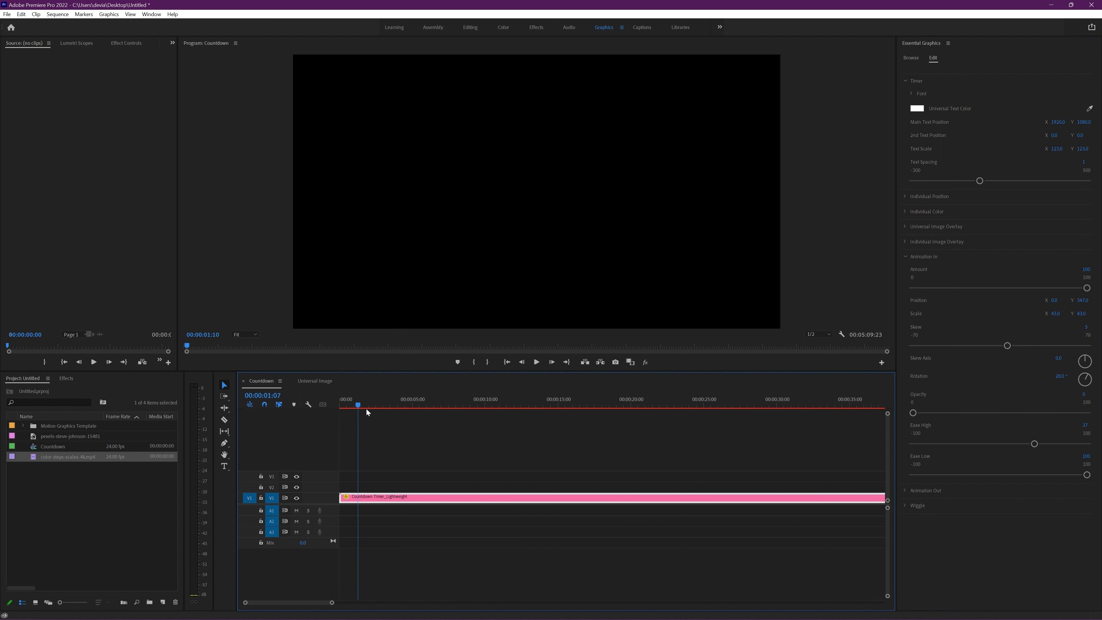
pyautogui.moveTo(366, 408); pyautogui.dragTo(377, 406)
pyautogui.press('space')
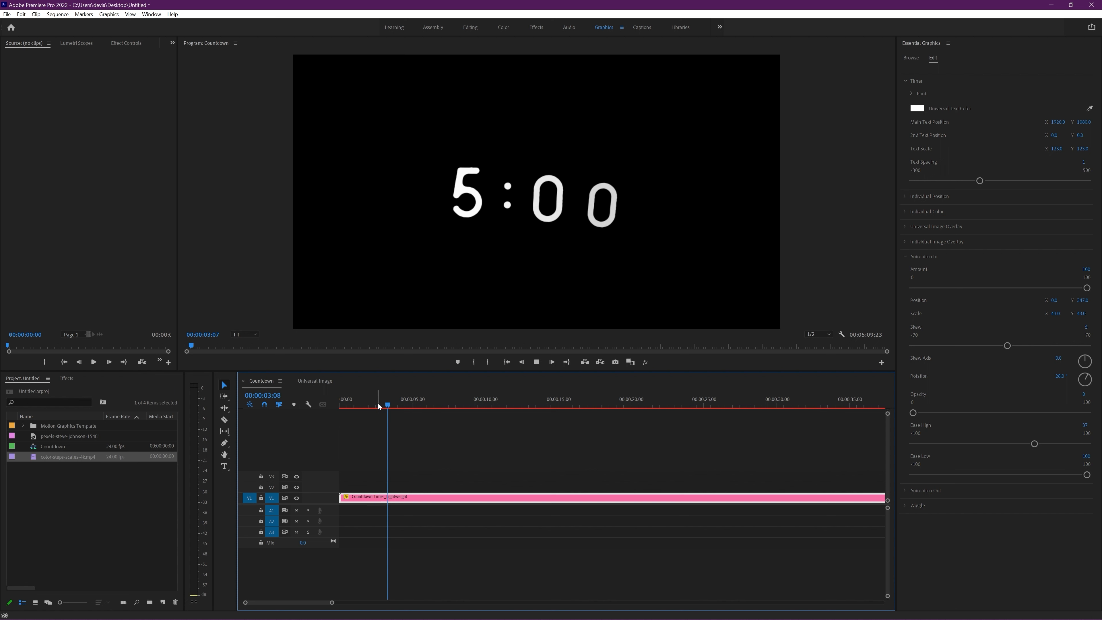
pyautogui.press('space')
pyautogui.moveTo(391, 403); pyautogui.dragTo(381, 403)
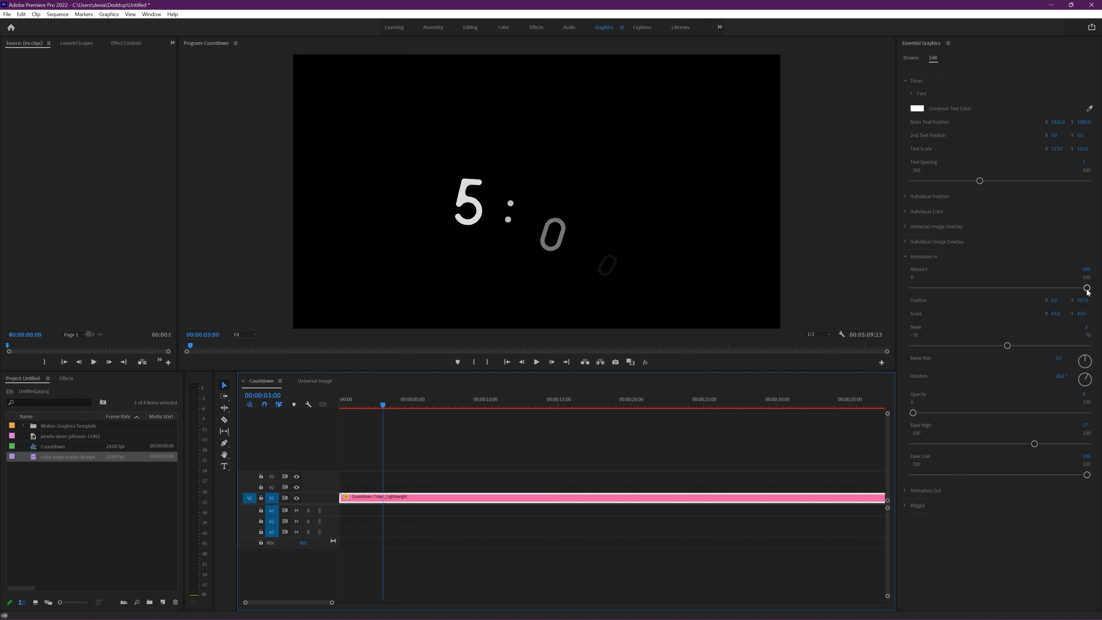
# Step: Try the Animation In amount at 0 and about 55, return it to 100, and play the intro again
pyautogui.moveTo(1087, 289); pyautogui.dragTo(900, 290)
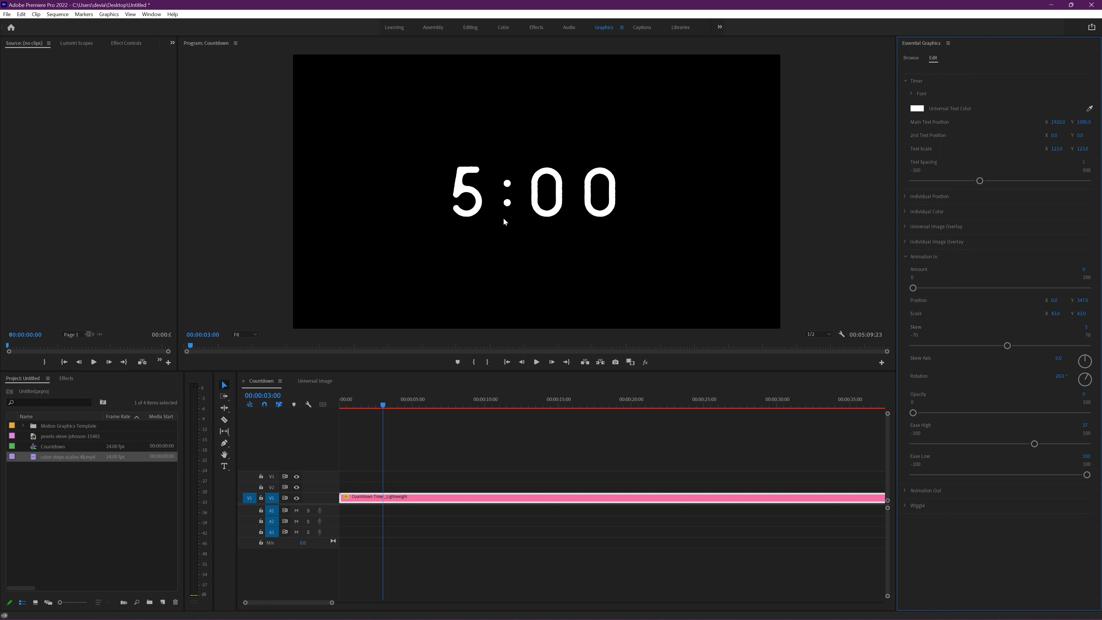
pyautogui.click(1009, 287)
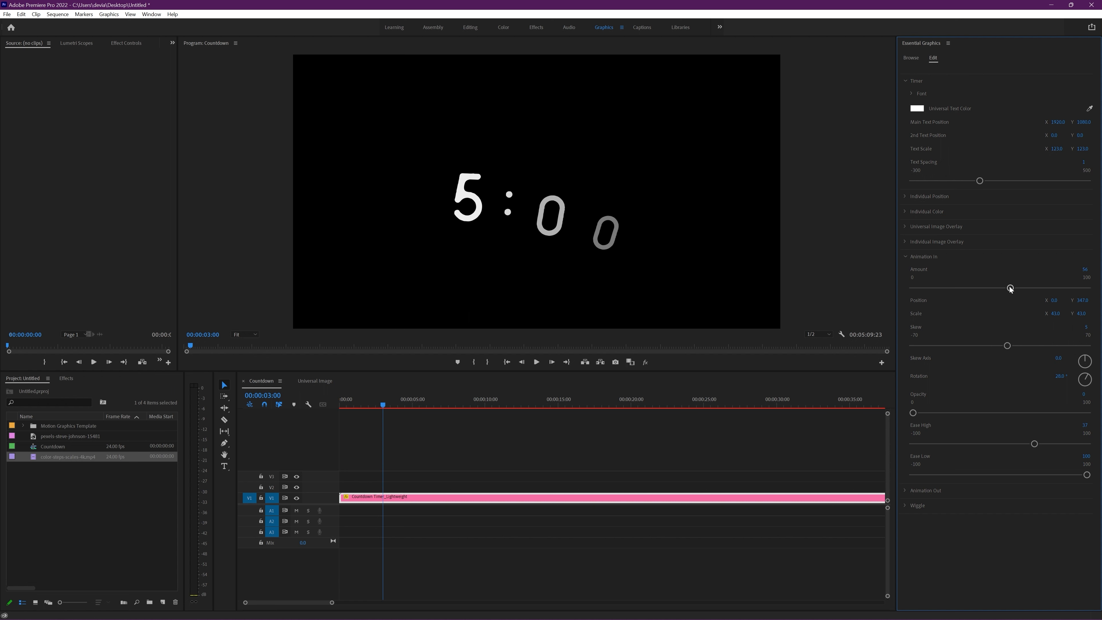
pyautogui.moveTo(382, 406); pyautogui.dragTo(367, 407)
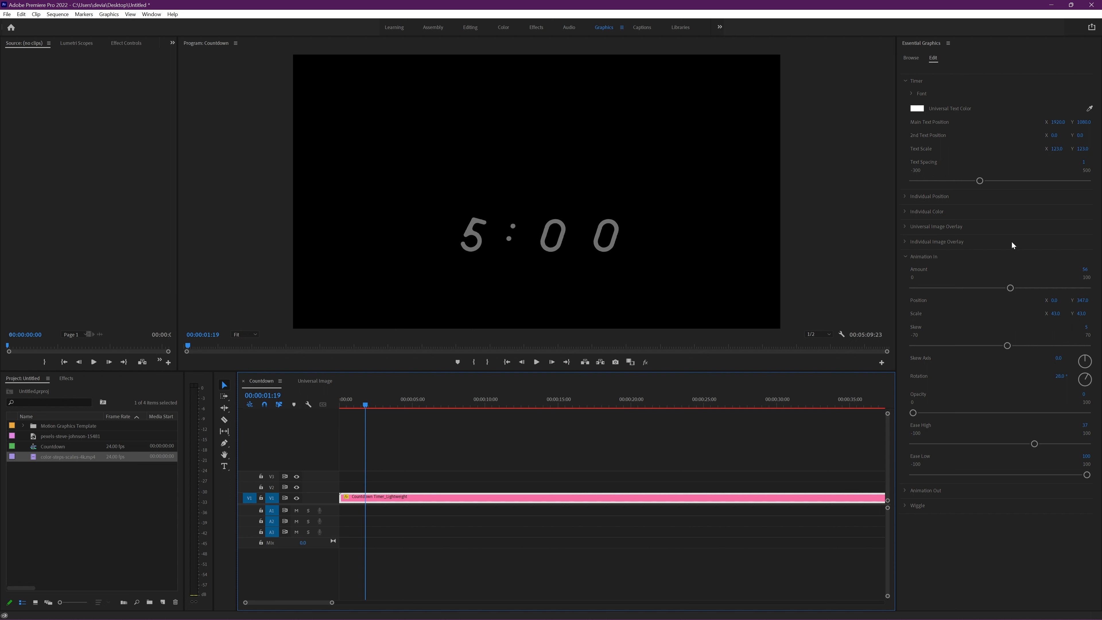
pyautogui.moveTo(1009, 288); pyautogui.dragTo(1086, 288)
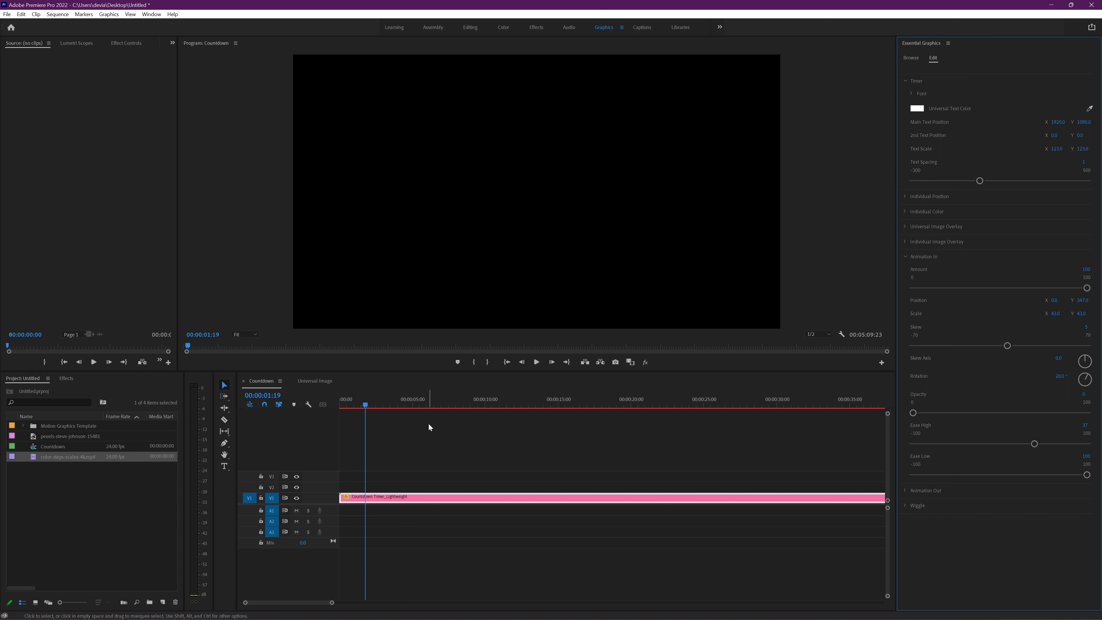
pyautogui.press('space')
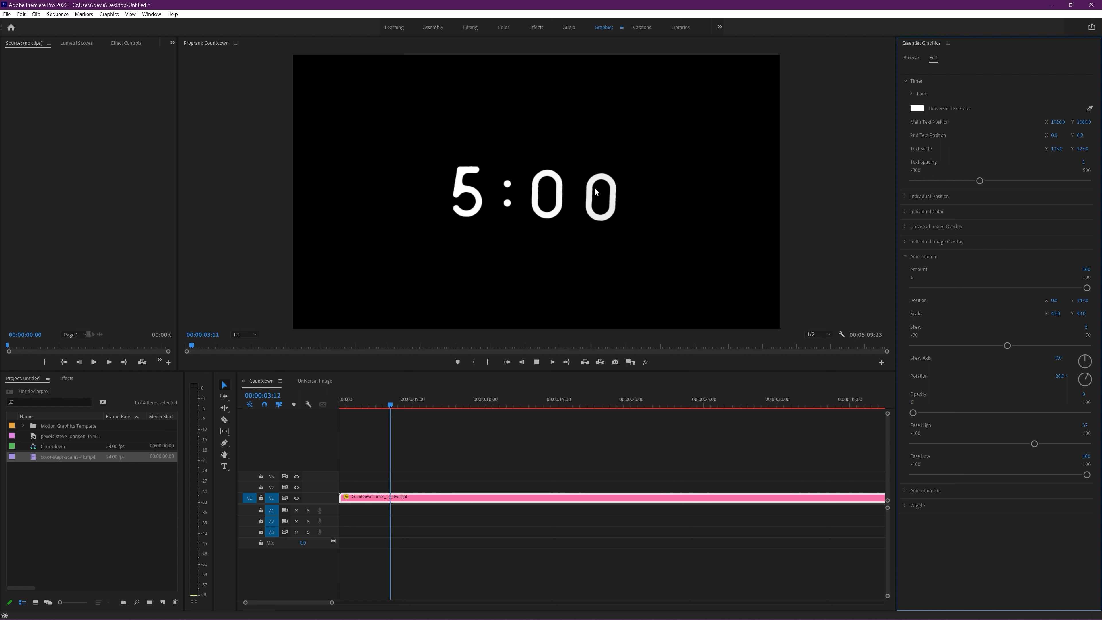
pyautogui.click(384, 400)
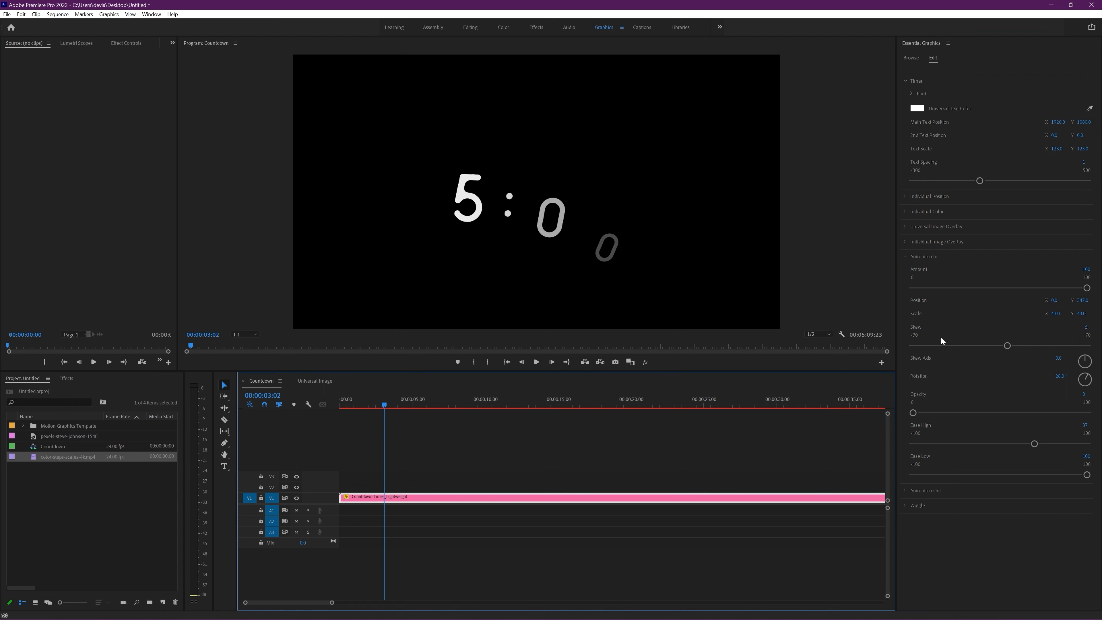
# Step: Set the Animation In position to about -1590 on Y and about -820 on X, checking the intro frames
pyautogui.moveTo(1082, 300); pyautogui.dragTo(898, 363)
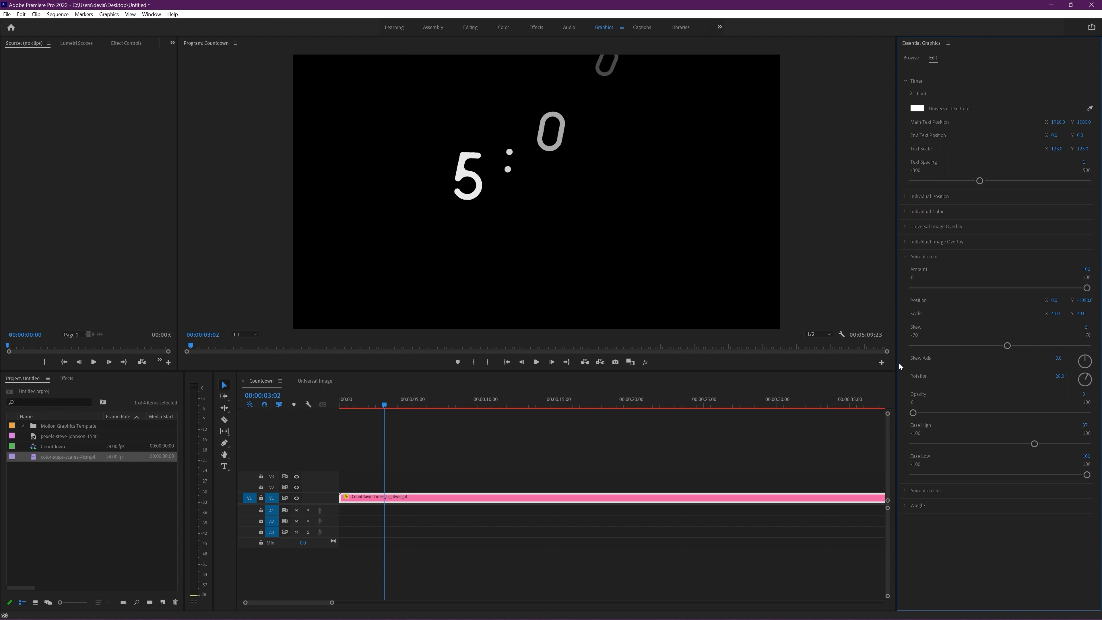
pyautogui.moveTo(385, 403)
pyautogui.mouseDown()
pyautogui.moveTo(401, 404)
pyautogui.moveTo(391, 406)
pyautogui.mouseUp()
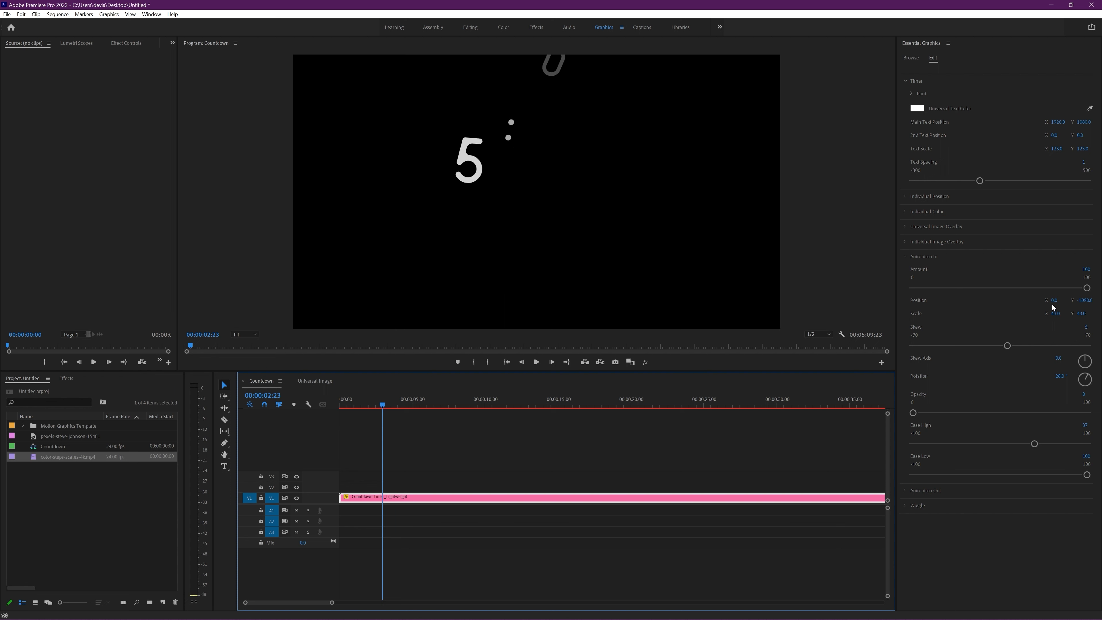
pyautogui.moveTo(1055, 300); pyautogui.dragTo(1059, 300)
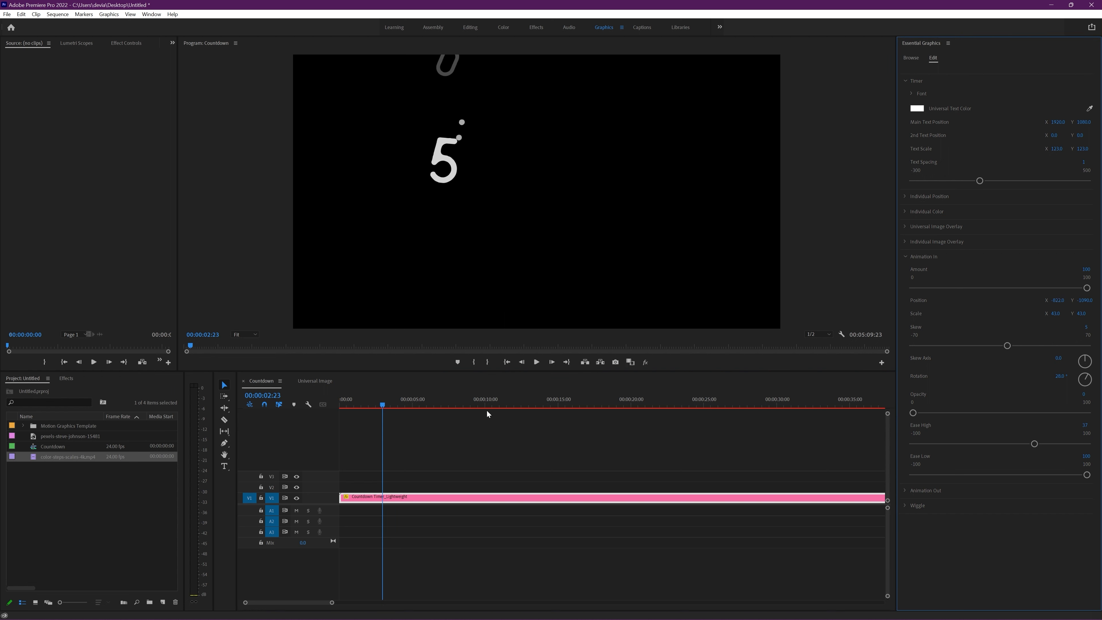
# Step: Play the intro, set the Animation In skew to -44, and change its skew axis and rotation to negative angles
pyautogui.press('space')
pyautogui.press('space')
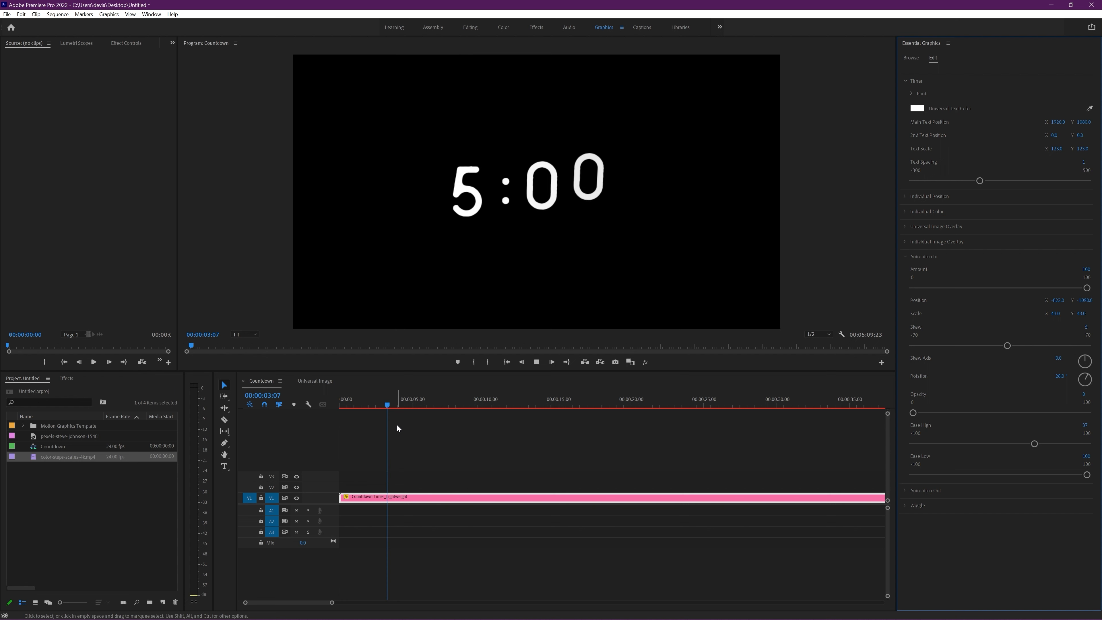
pyautogui.moveTo(389, 405); pyautogui.dragTo(385, 406)
pyautogui.moveTo(1002, 346); pyautogui.dragTo(944, 345)
pyautogui.moveTo(1084, 364); pyautogui.dragTo(963, 423)
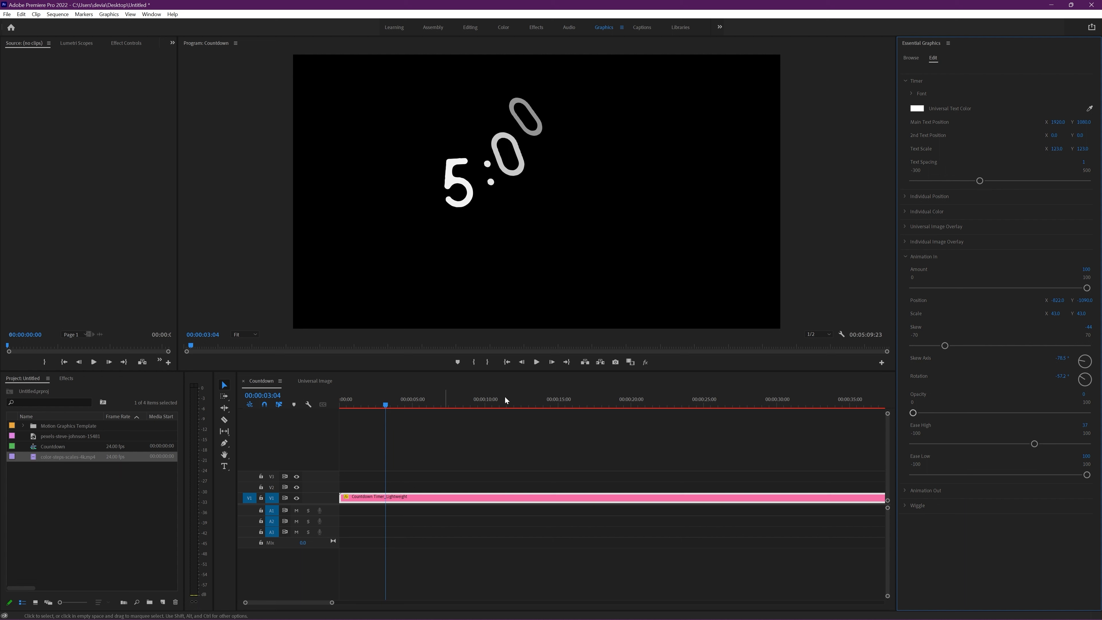
# Step: Try the Animation In opacity at 100 and preview the intro animation
pyautogui.moveTo(913, 413); pyautogui.dragTo(1088, 413)
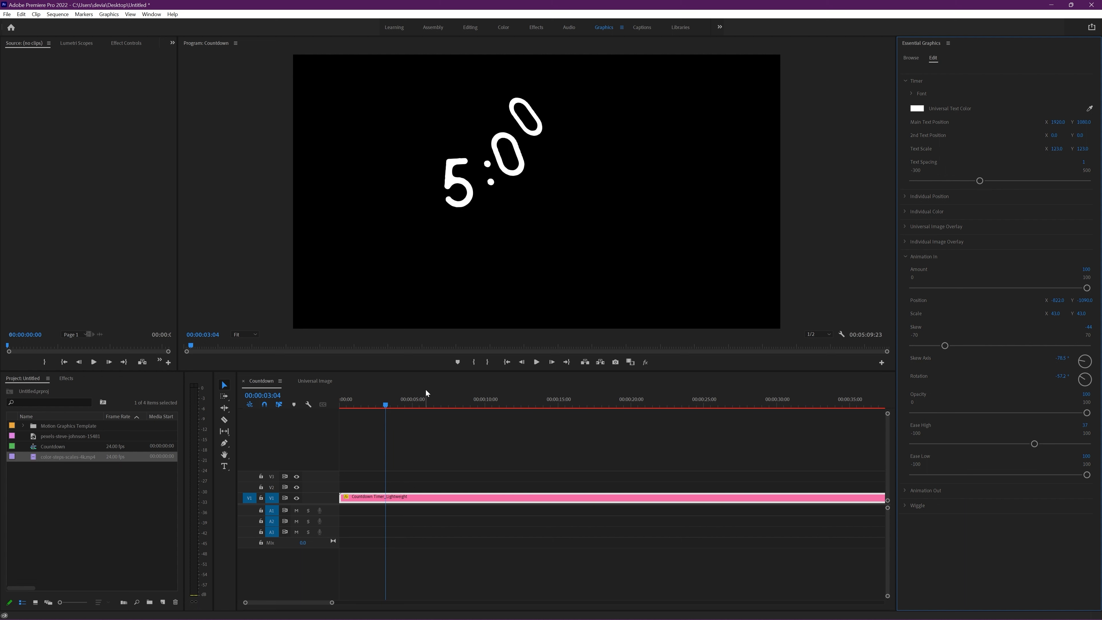
pyautogui.moveTo(386, 404); pyautogui.dragTo(379, 404)
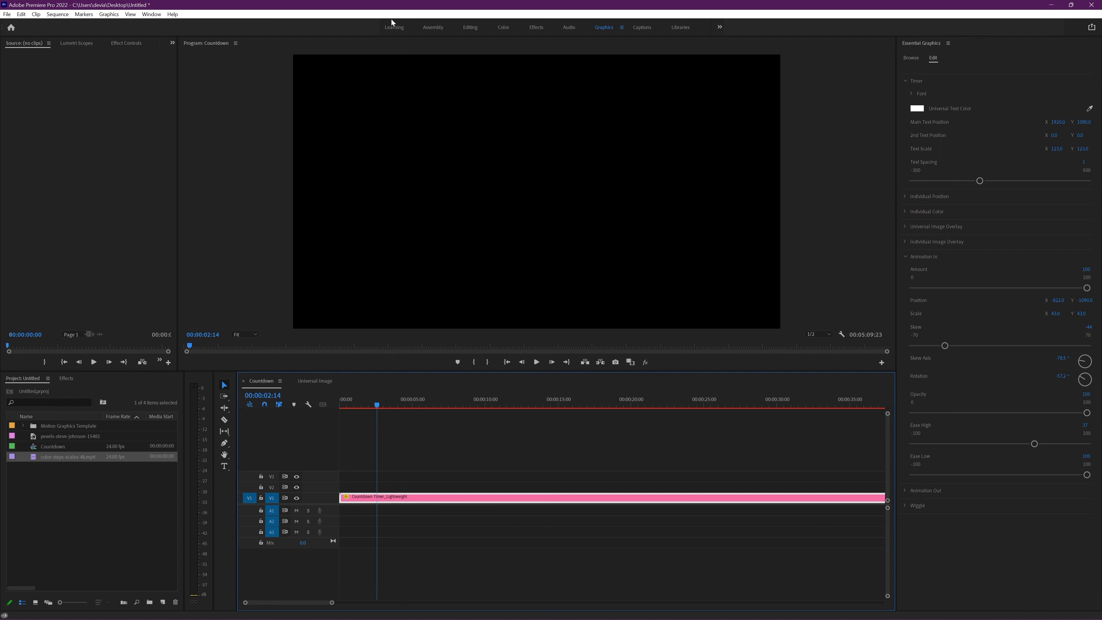
pyautogui.press('space')
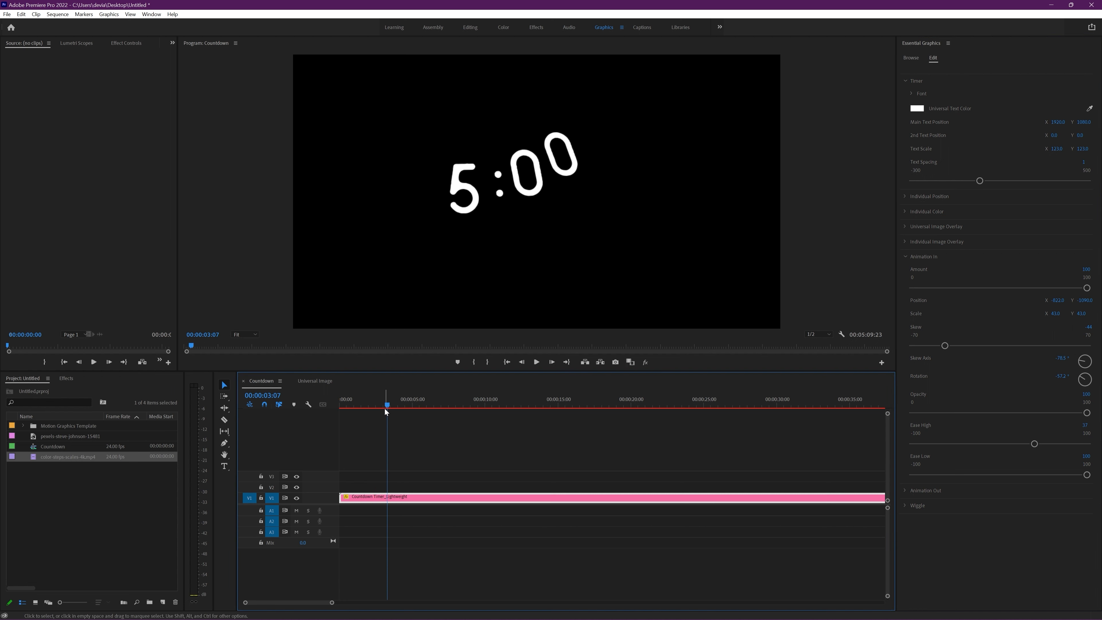
pyautogui.moveTo(386, 404); pyautogui.dragTo(381, 405)
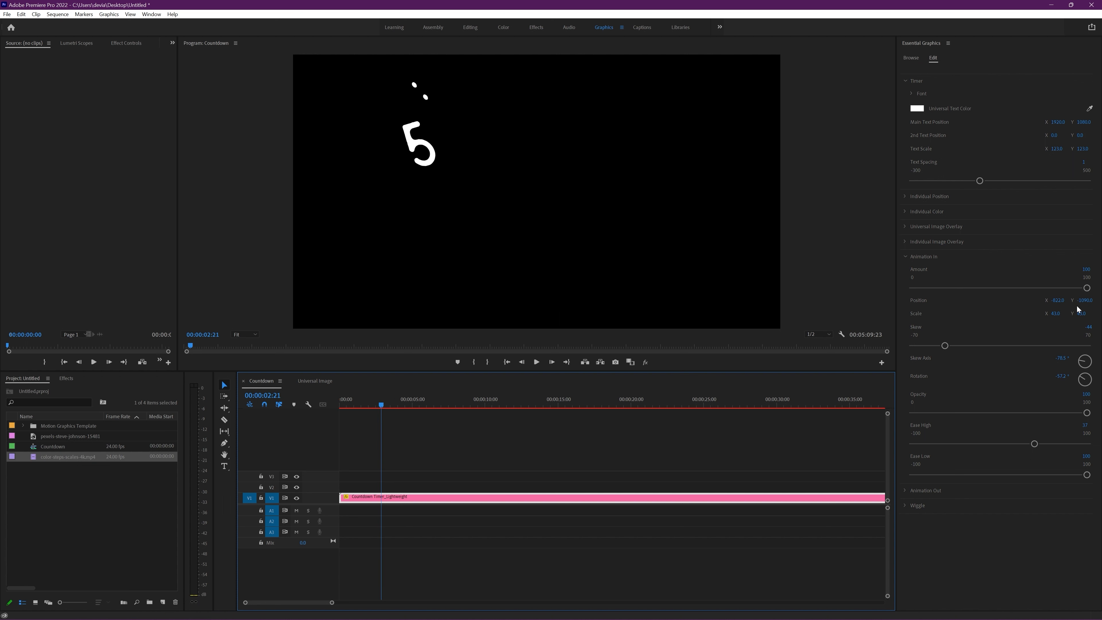
# Step: Raise the Animation In Y position to a positive value so the digits enter from below, and preview the intro
pyautogui.moveTo(1084, 300); pyautogui.dragTo(893, 316)
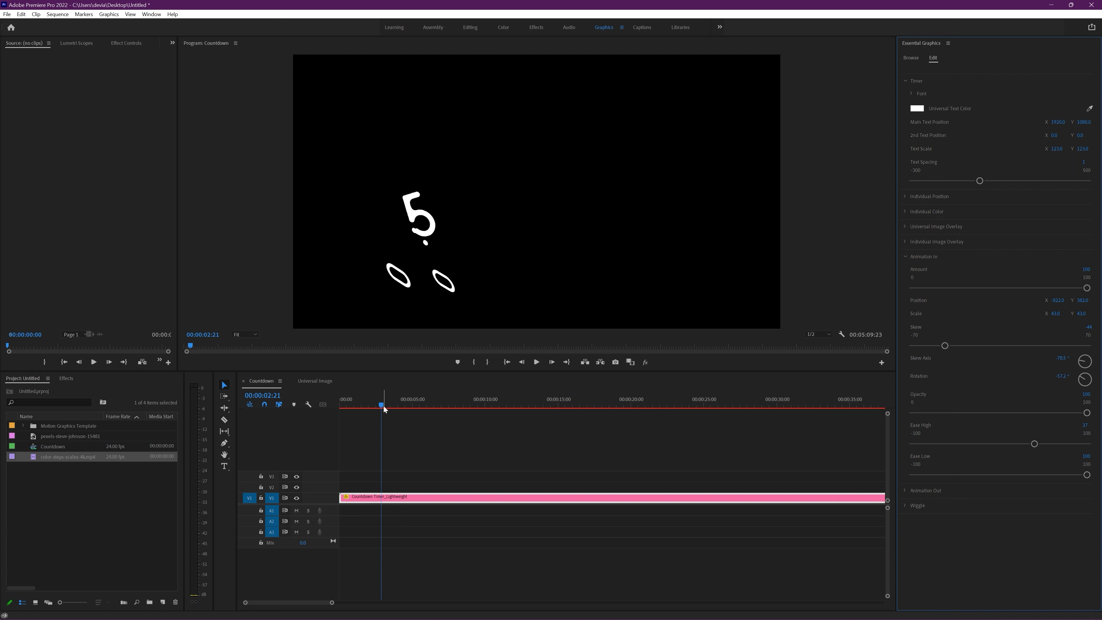
pyautogui.moveTo(383, 406); pyautogui.dragTo(357, 408)
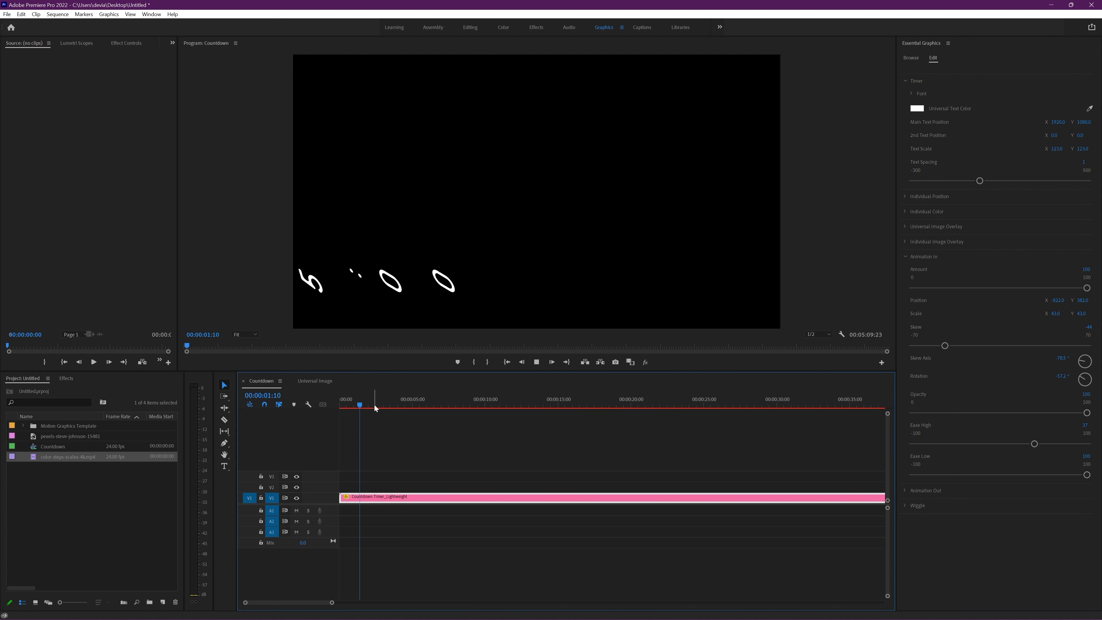
pyautogui.moveTo(374, 404); pyautogui.dragTo(532, 405)
# Step: Set the Animation In opacity to 0 and scrub through the intro frames
pyautogui.moveTo(1086, 413); pyautogui.dragTo(944, 414)
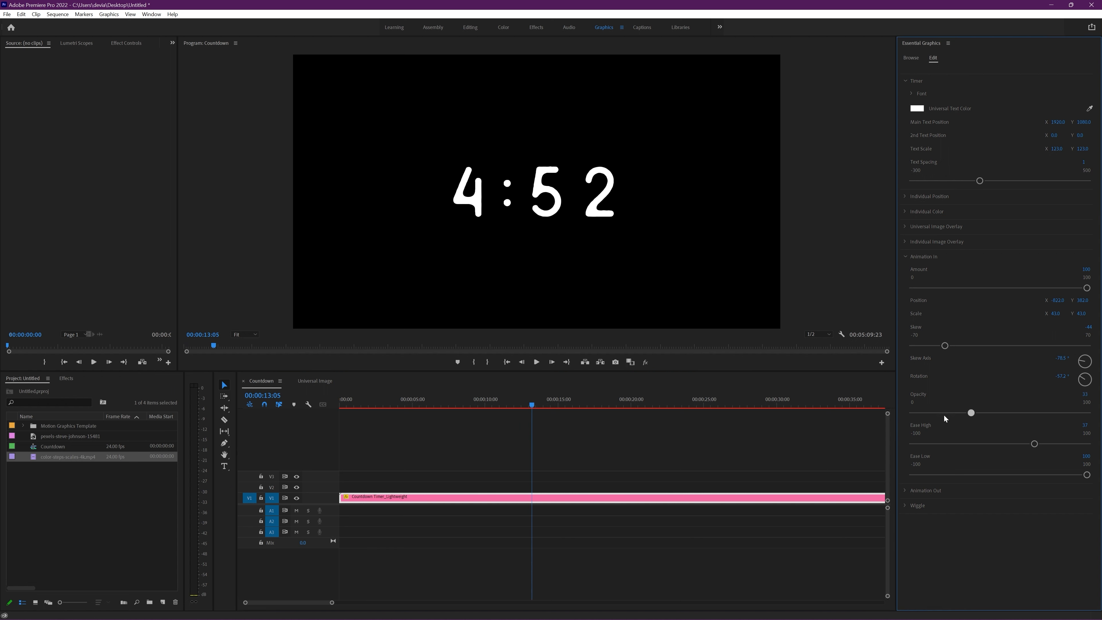
pyautogui.moveTo(423, 405); pyautogui.dragTo(389, 406)
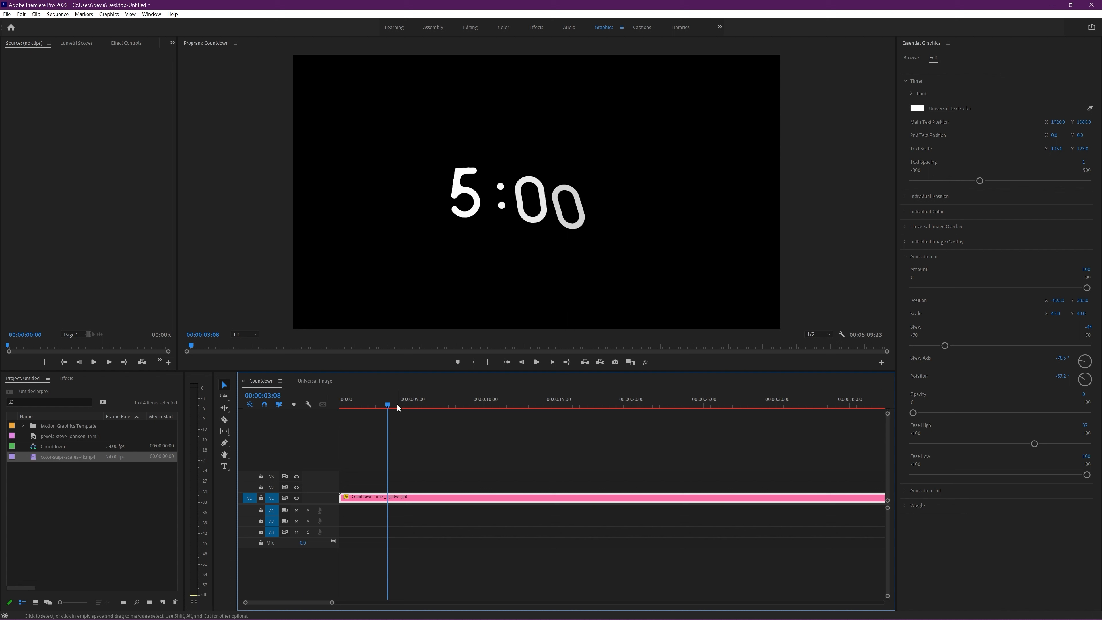
pyautogui.moveTo(395, 403)
pyautogui.mouseDown()
pyautogui.moveTo(377, 407)
pyautogui.moveTo(411, 406)
pyautogui.moveTo(392, 410)
pyautogui.mouseUp()
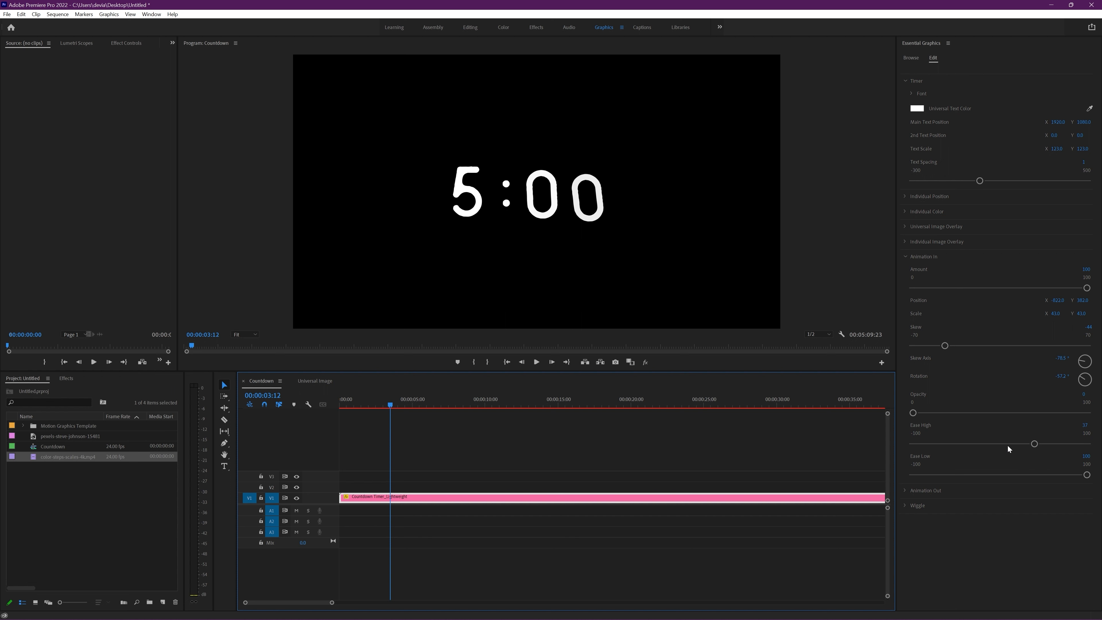
# Step: Open the Animation Out settings and examine the outro animation at the end of the countdown
pyautogui.click(905, 257)
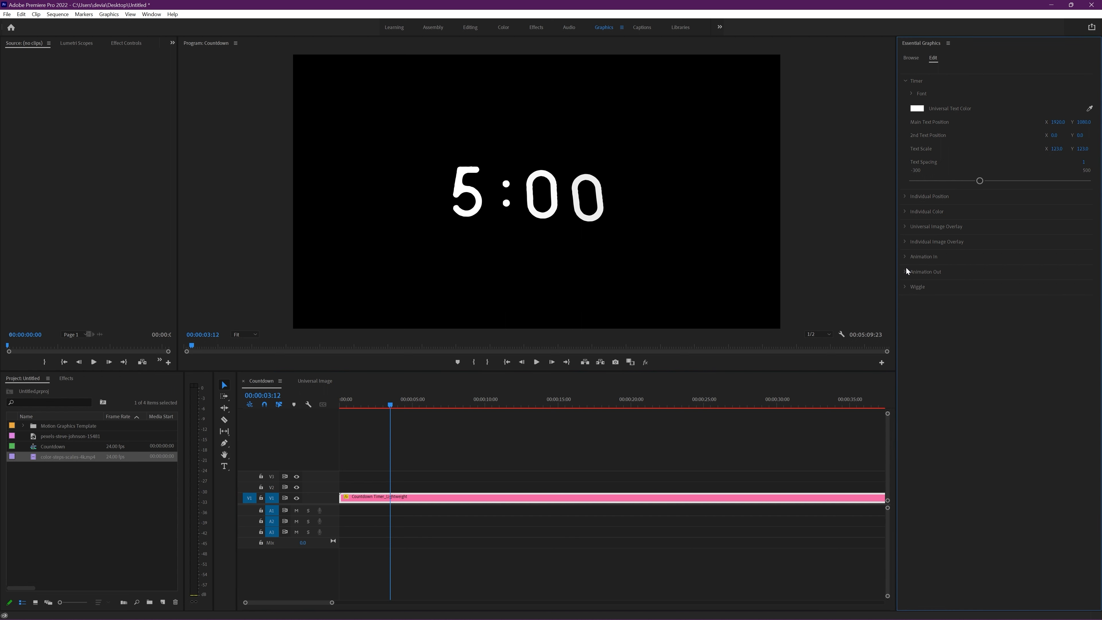
pyautogui.click(907, 272)
pyautogui.moveTo(332, 603); pyautogui.dragTo(696, 603)
pyautogui.moveTo(761, 401); pyautogui.dragTo(802, 406)
pyautogui.press('=')
pyautogui.press('=')
pyautogui.press('=')
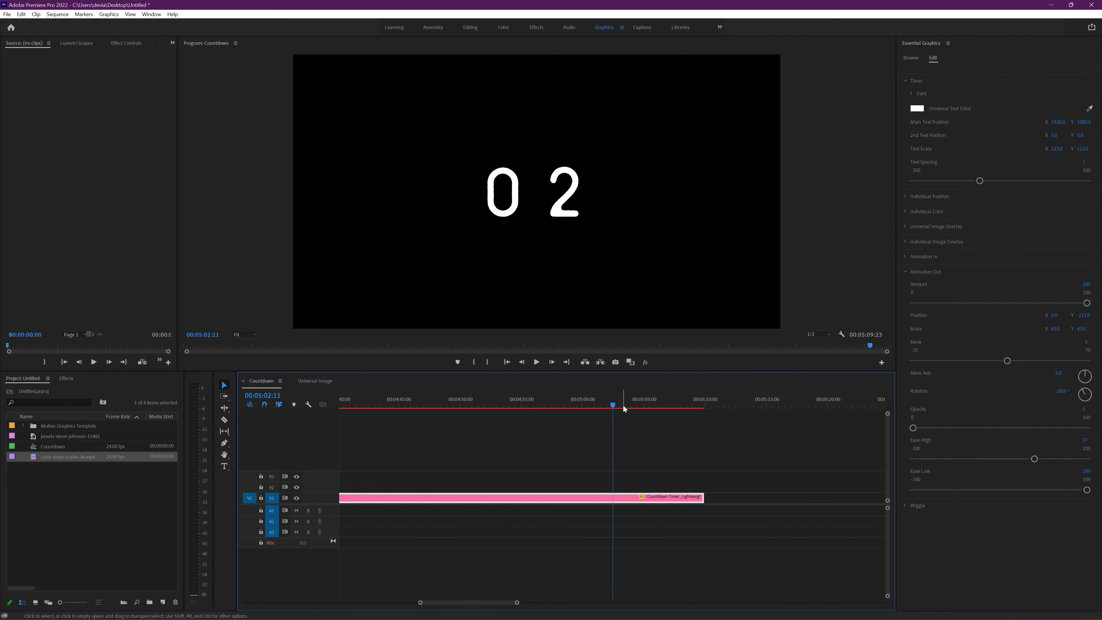
pyautogui.moveTo(623, 405); pyautogui.dragTo(664, 405)
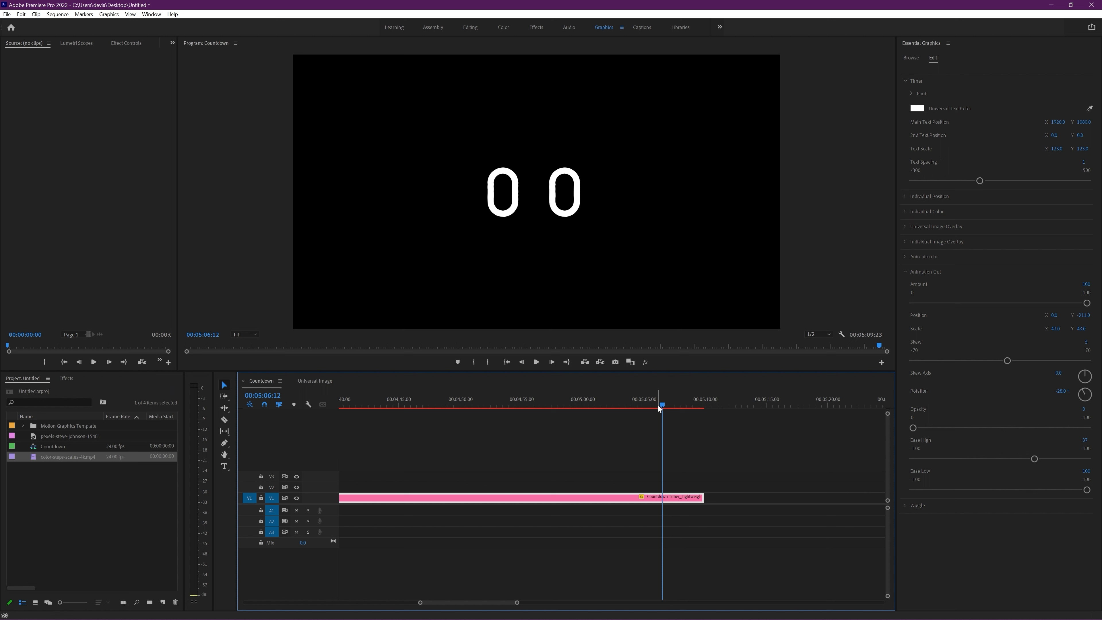
pyautogui.moveTo(658, 405)
pyautogui.mouseDown()
pyautogui.moveTo(648, 405)
pyautogui.moveTo(668, 408)
pyautogui.mouseUp()
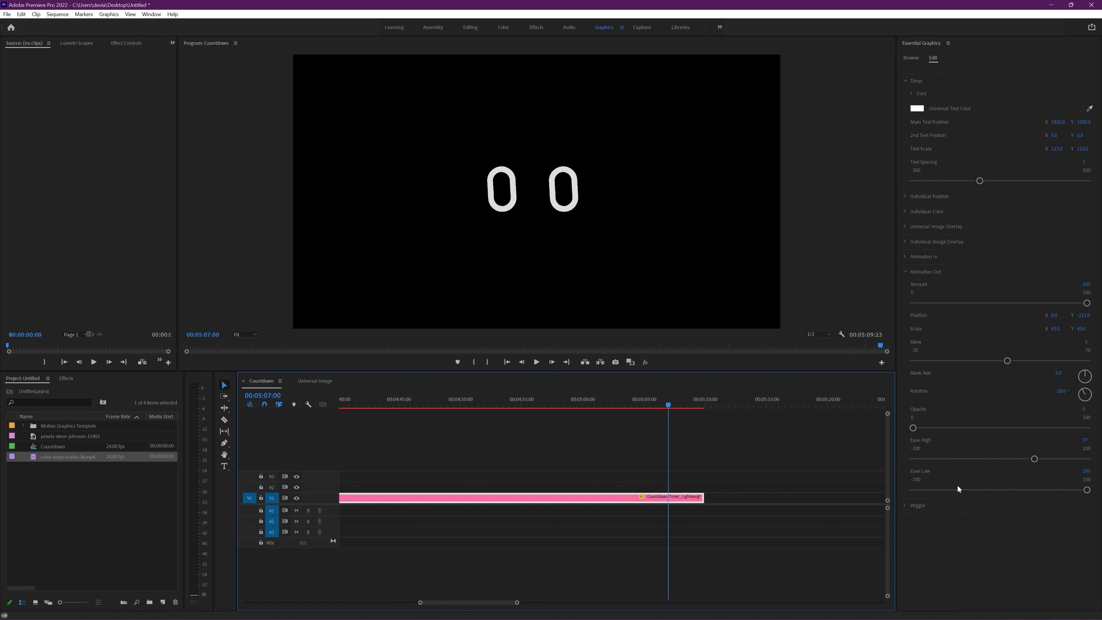
# Step: In the Wiggle settings, set Position Freq to 6 and Position Amount to 10, viewing the middle of the countdown
pyautogui.click(906, 271)
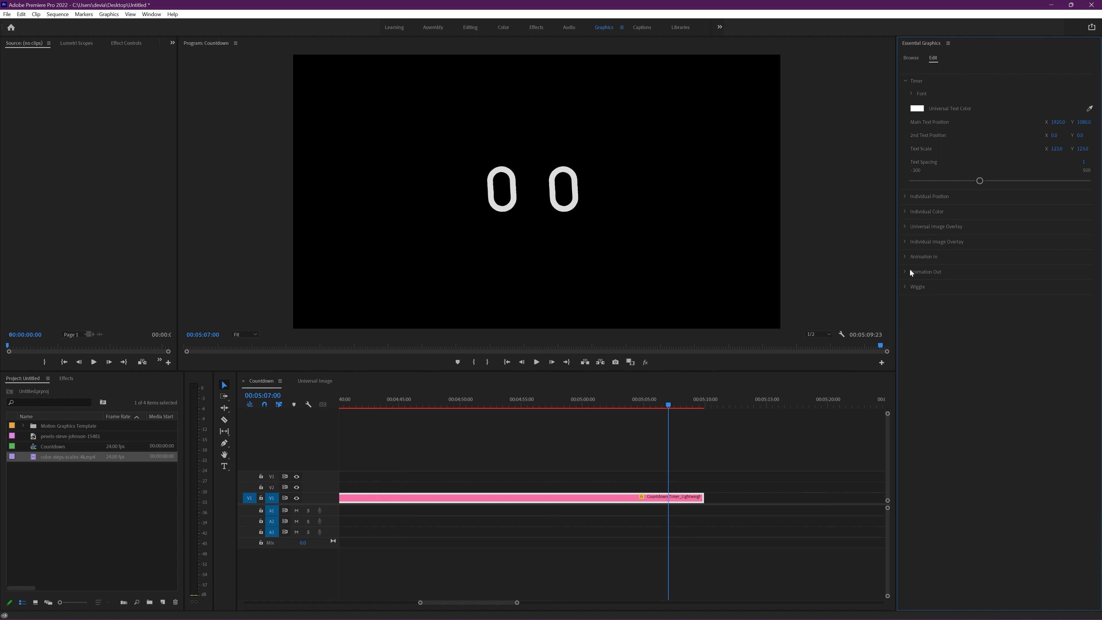
pyautogui.click(905, 286)
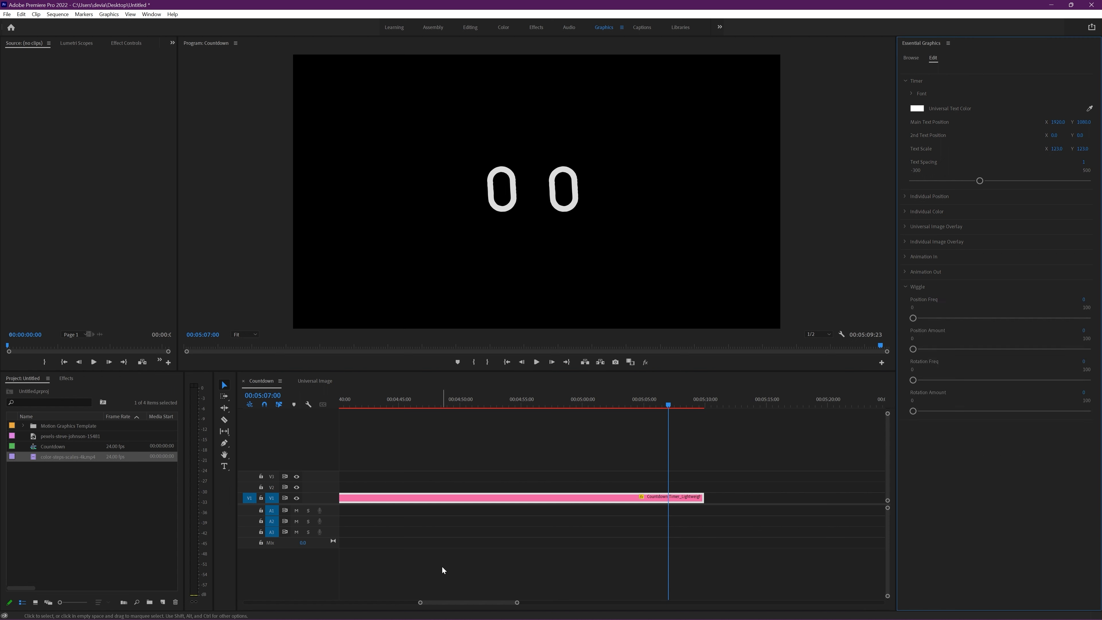
pyautogui.moveTo(444, 603); pyautogui.dragTo(409, 603)
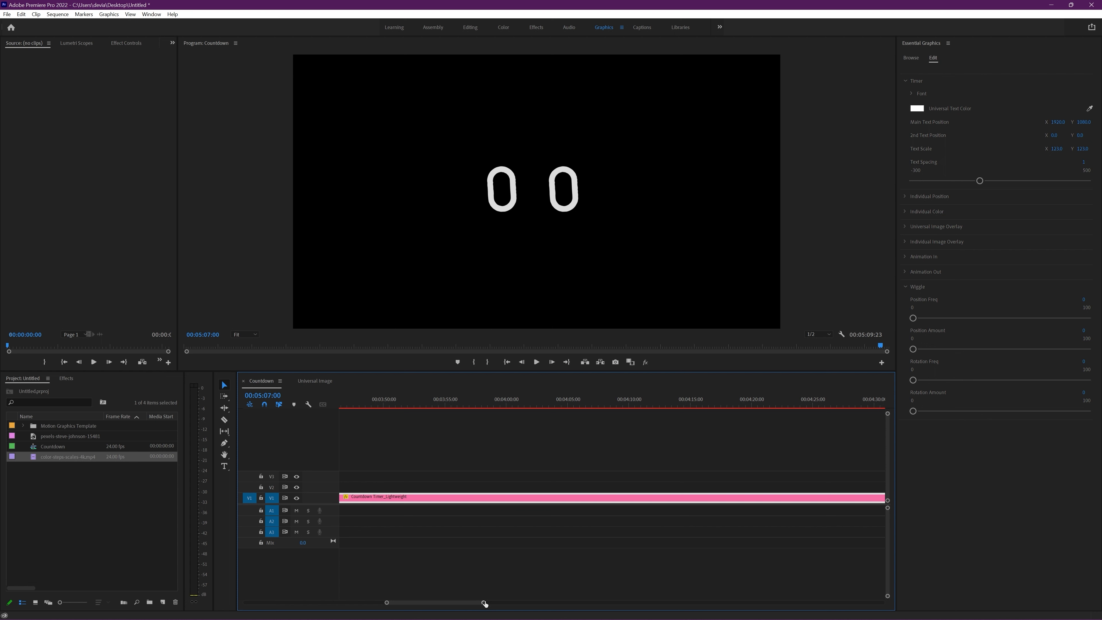
pyautogui.moveTo(485, 604); pyautogui.dragTo(659, 602)
pyautogui.click(445, 399)
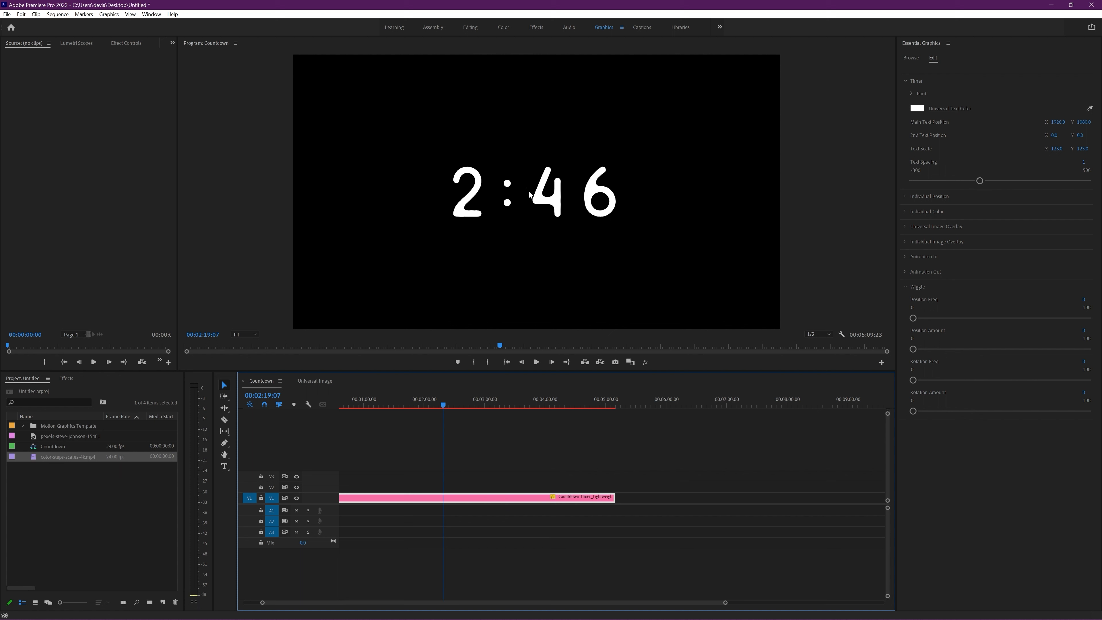
pyautogui.click(1083, 299)
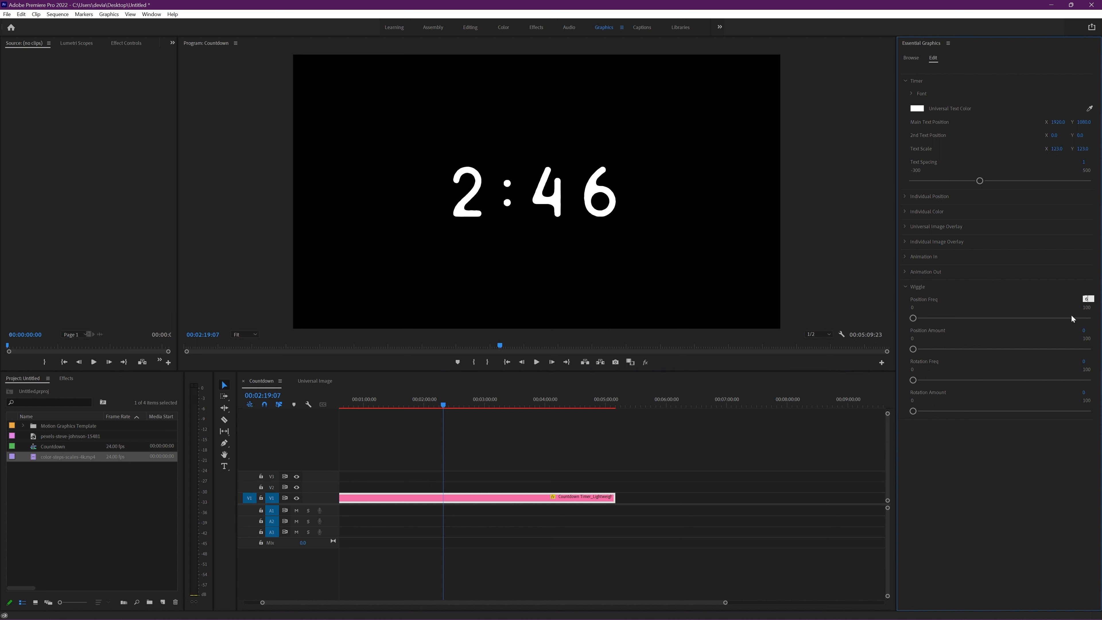
pyautogui.press('Return')
pyautogui.click(1085, 332)
pyautogui.write('10')
pyautogui.press('Return')
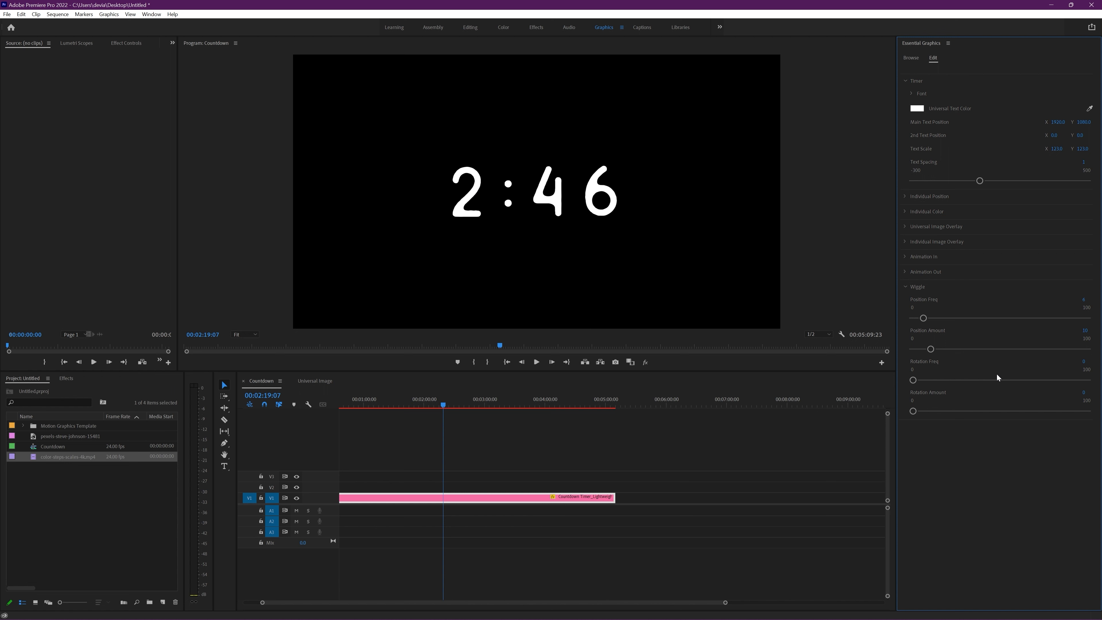
# Step: Set the wiggle's Rotation Freq to 6 and Rotation Amount to 2
pyautogui.click(1084, 361)
pyautogui.write('6')
pyautogui.press('Return')
pyautogui.click(1085, 394)
pyautogui.write('2')
pyautogui.press('Return')
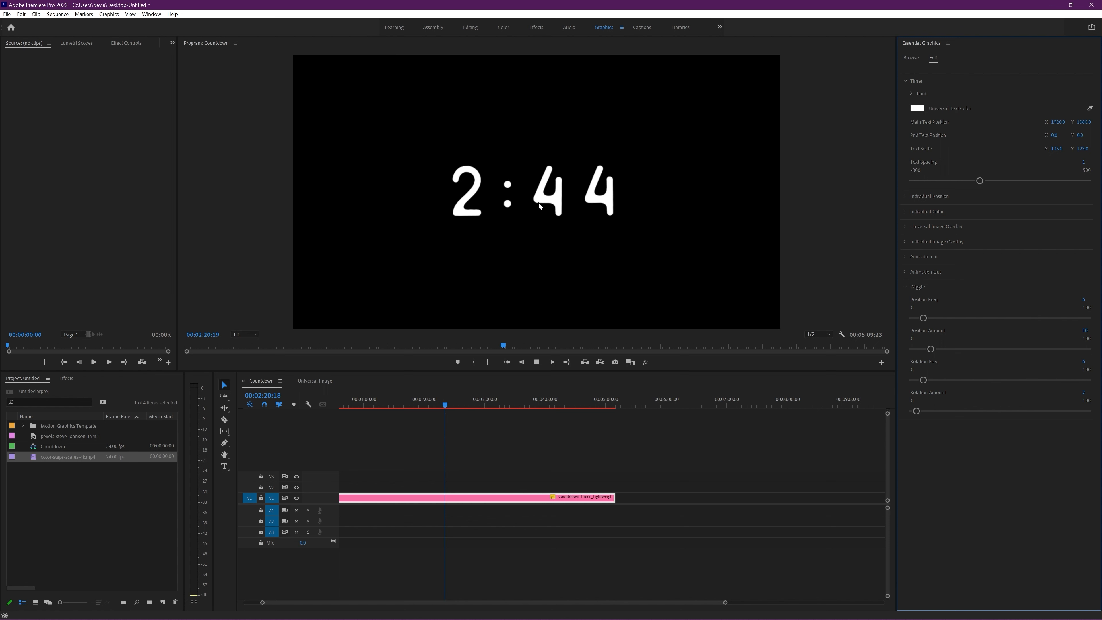
# Step: Play the middle of the countdown backward and forward to examine the wiggle
pyautogui.click(439, 406)
pyautogui.press('j')
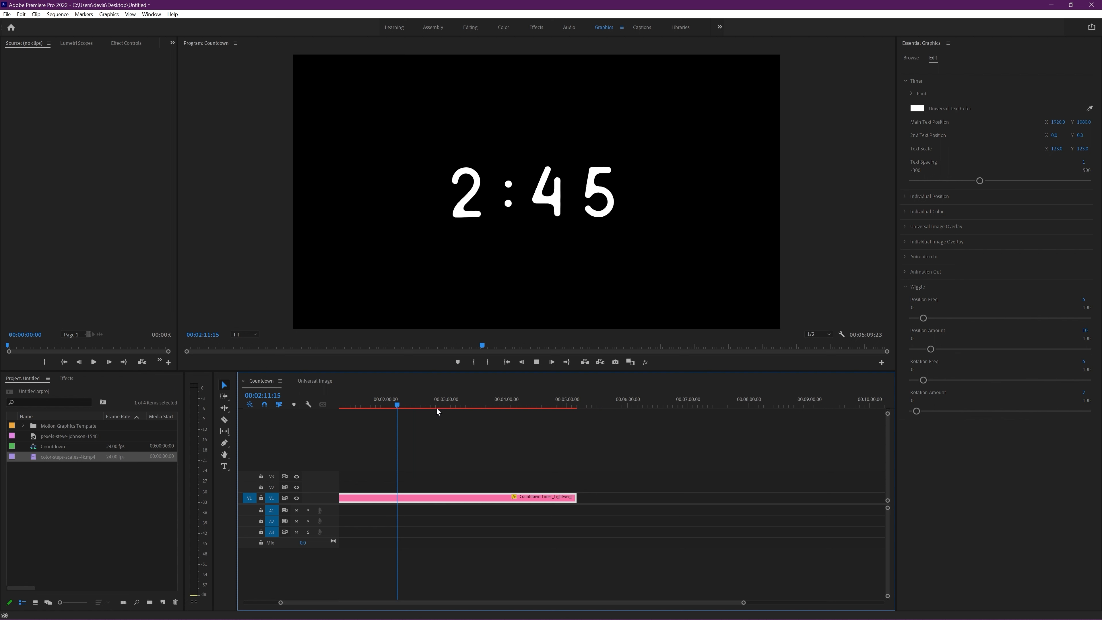
pyautogui.press('l')
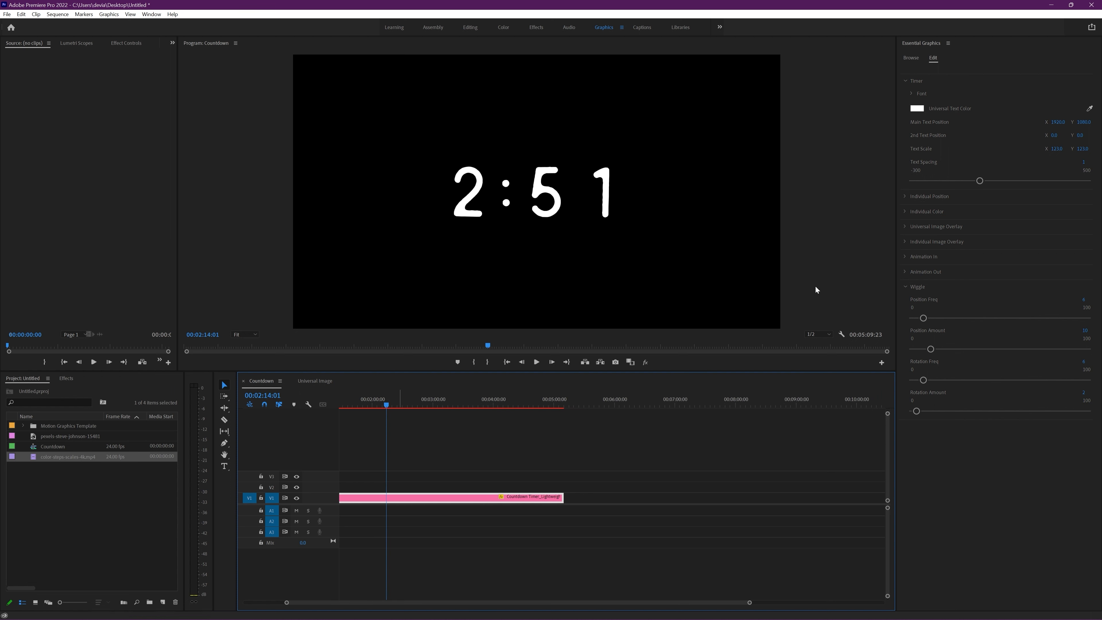
# Step: Set the wiggle's Position Freq to 1, Position Amount to about 85 and Rotation Freq to 1, and play the result
pyautogui.click(1090, 299)
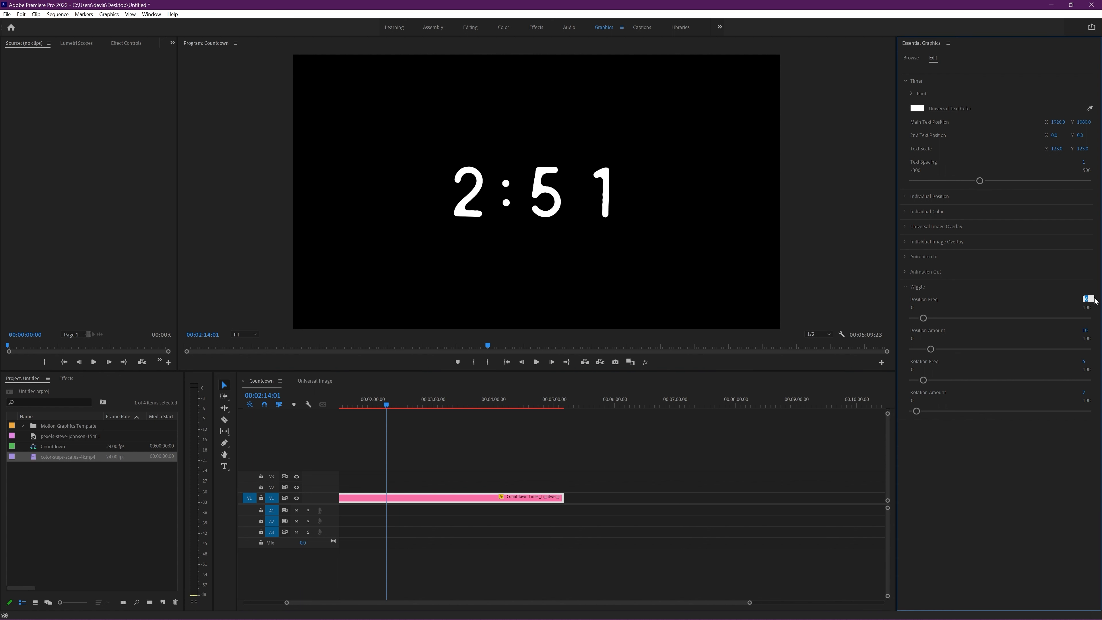
pyautogui.write('1')
pyautogui.moveTo(930, 349); pyautogui.dragTo(1072, 349)
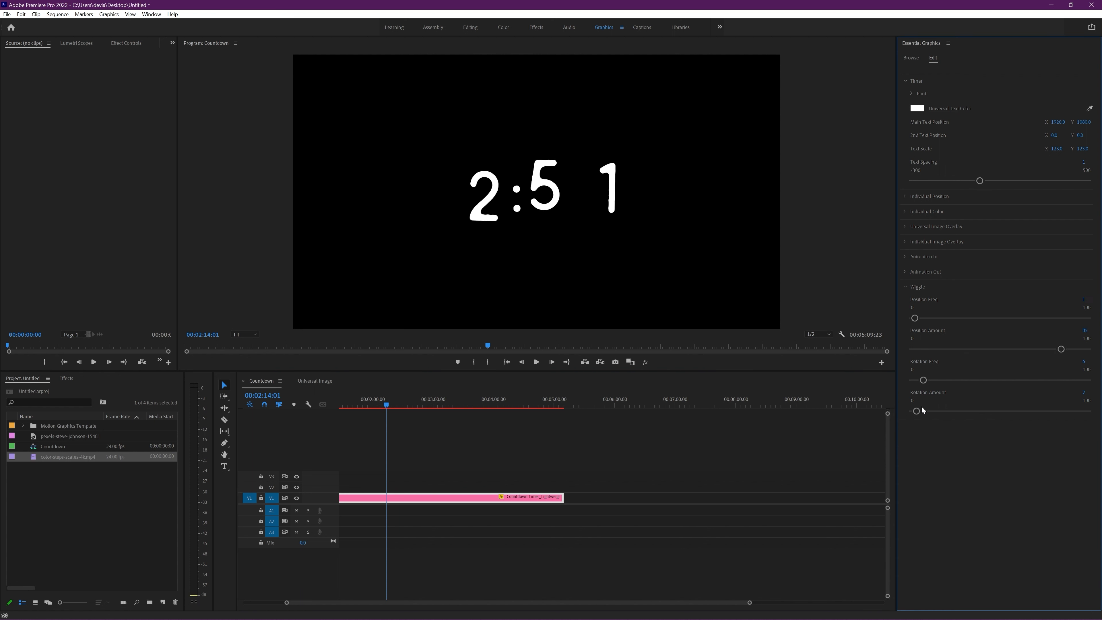
pyautogui.click(1092, 361)
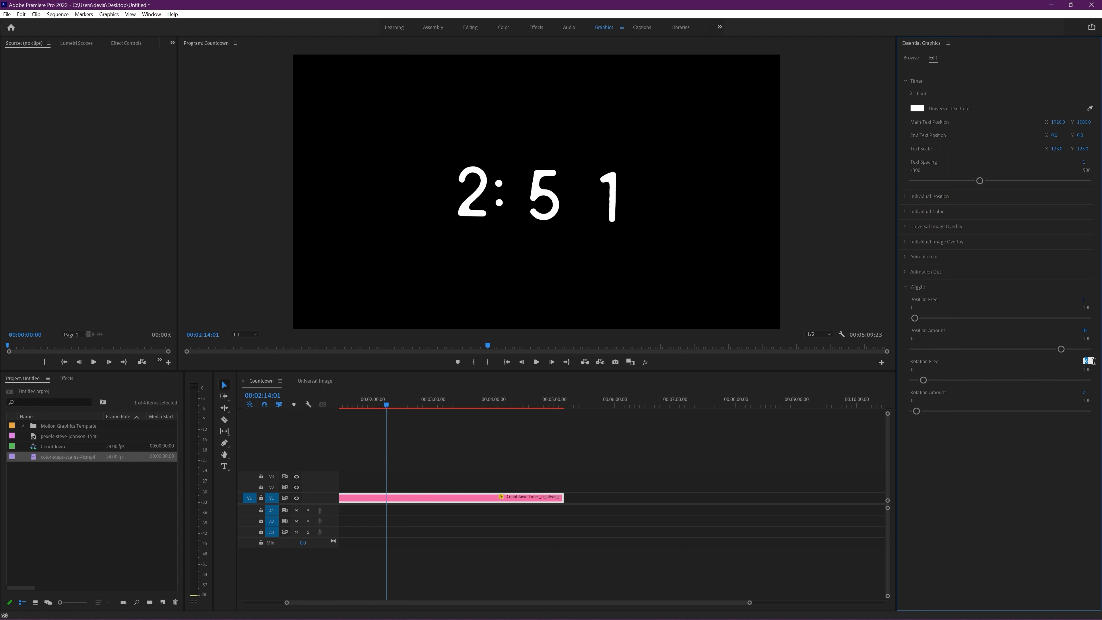
pyautogui.press('Return')
pyautogui.moveTo(389, 406); pyautogui.dragTo(392, 405)
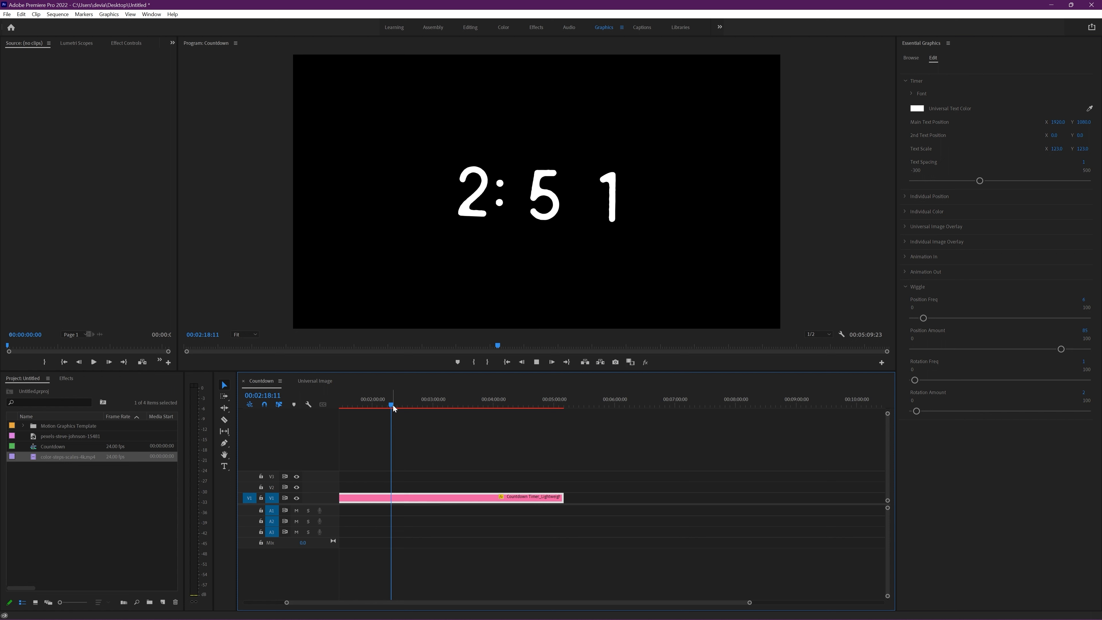
pyautogui.press('space')
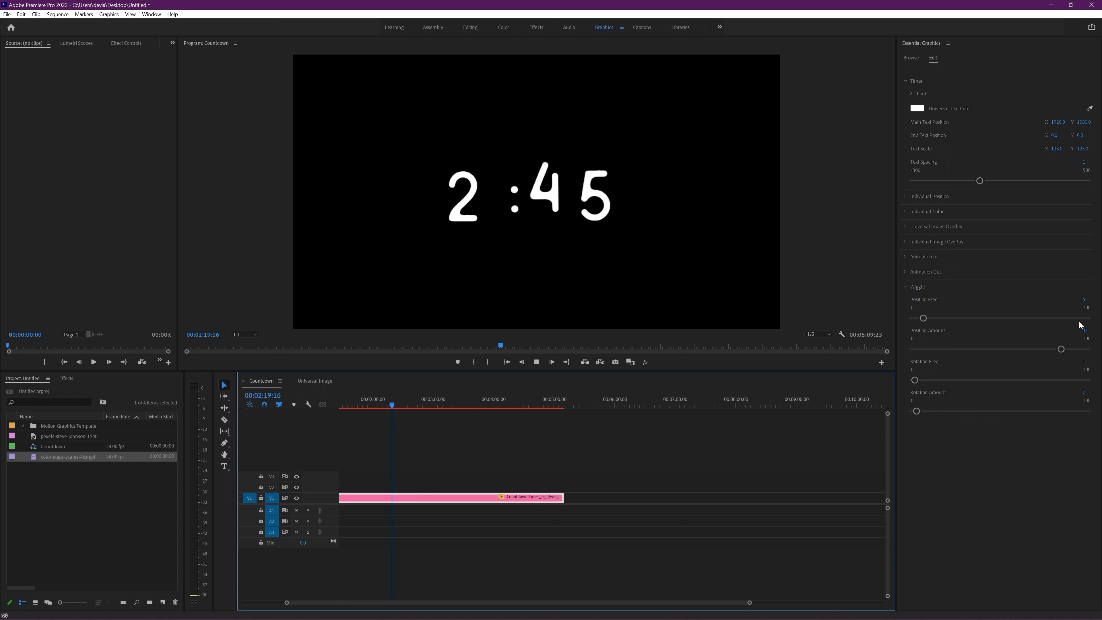
# Step: Set the wiggle's Position Freq to 1 again and play the countdown to check the slower movement
pyautogui.click(1086, 300)
pyautogui.write('1')
pyautogui.press('Return')
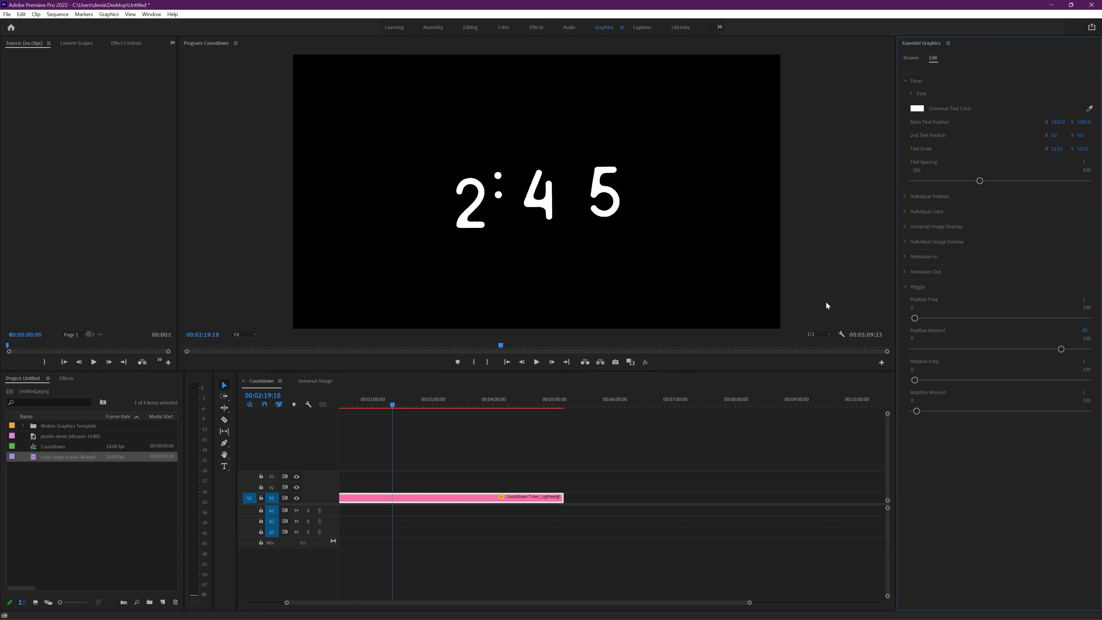
pyautogui.click(394, 407)
pyautogui.press('space')
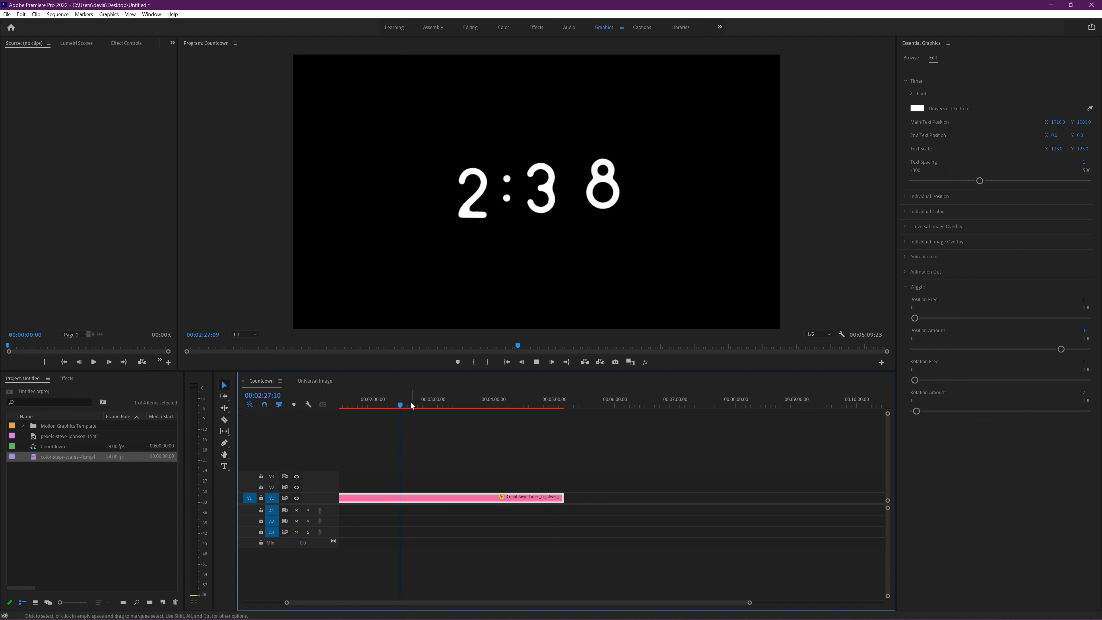
pyautogui.press('space')
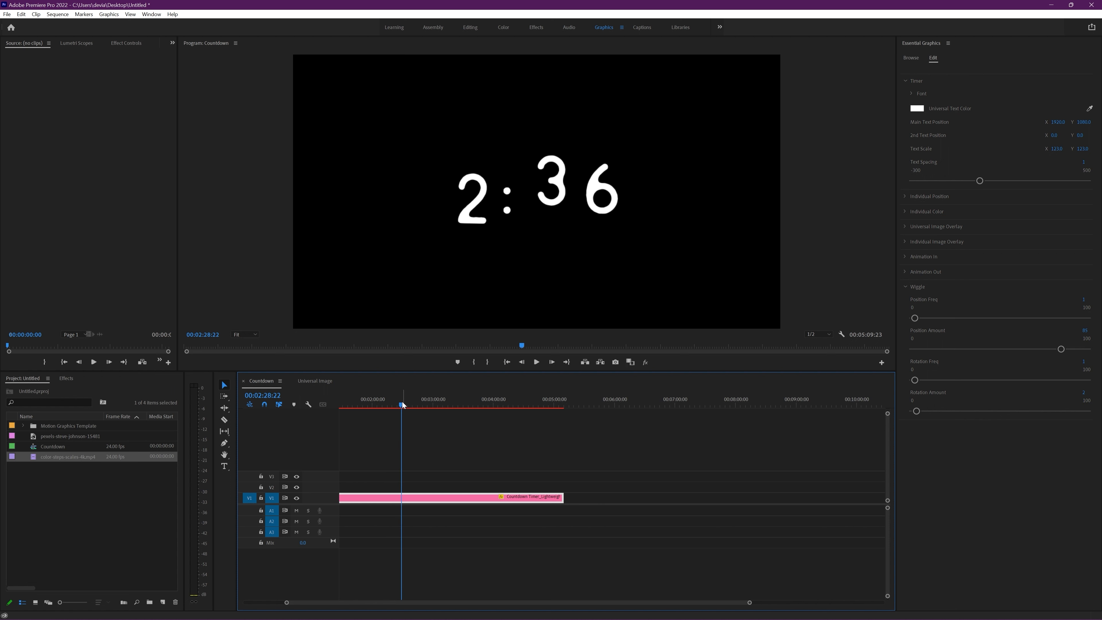
# Step: Lower the wiggle's Position Freq below 1 and scrub ahead to about 3:12 to check the motion
pyautogui.click(1083, 299)
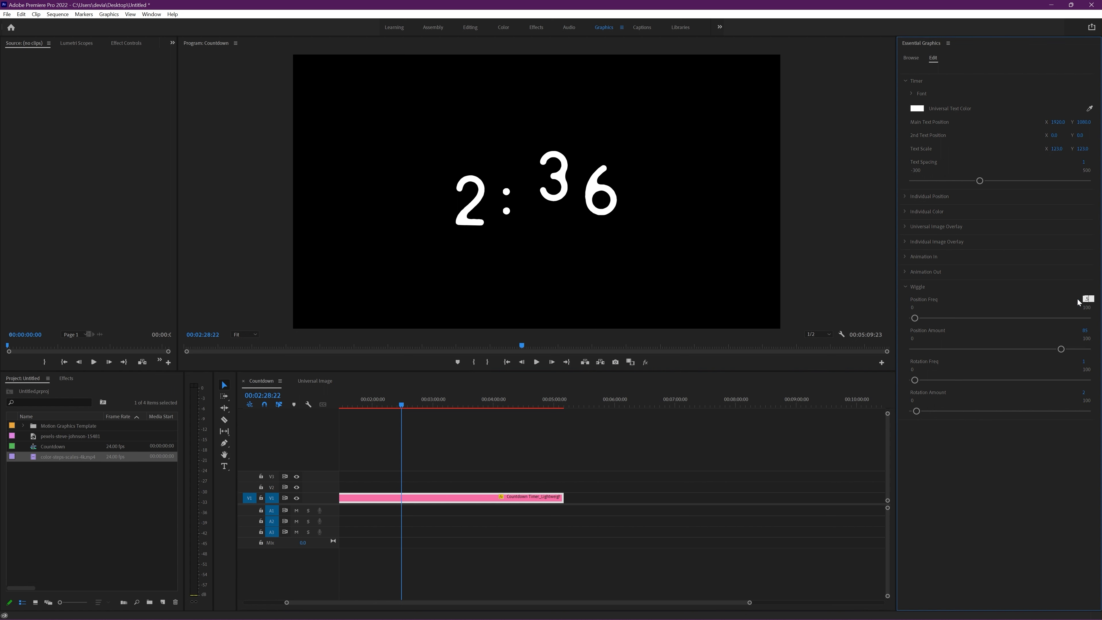
pyautogui.press('Return')
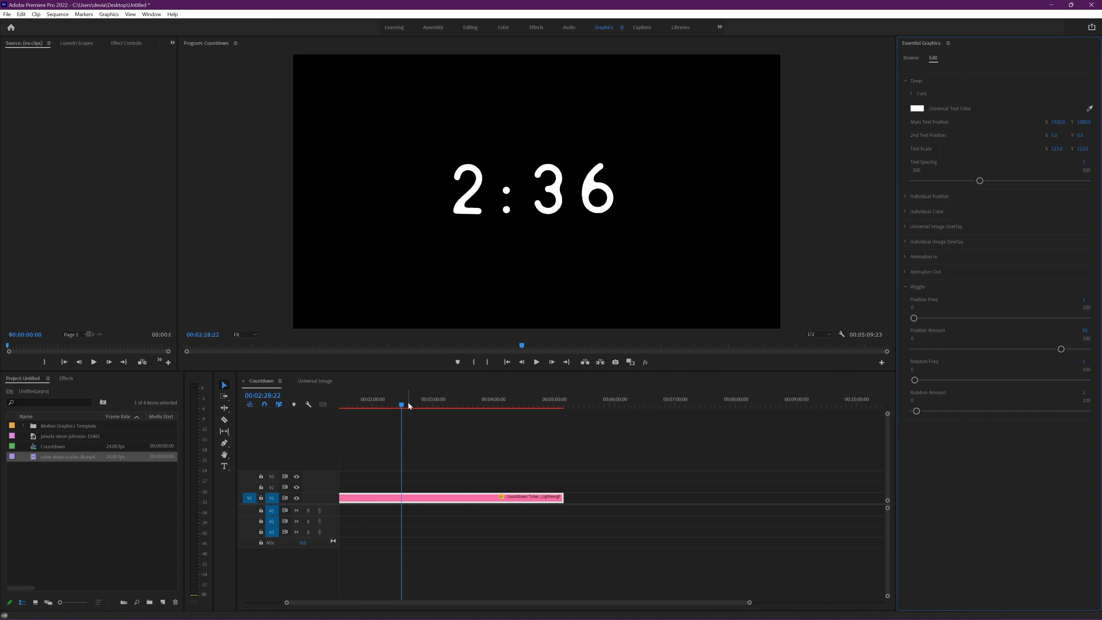
pyautogui.moveTo(409, 405); pyautogui.dragTo(447, 401)
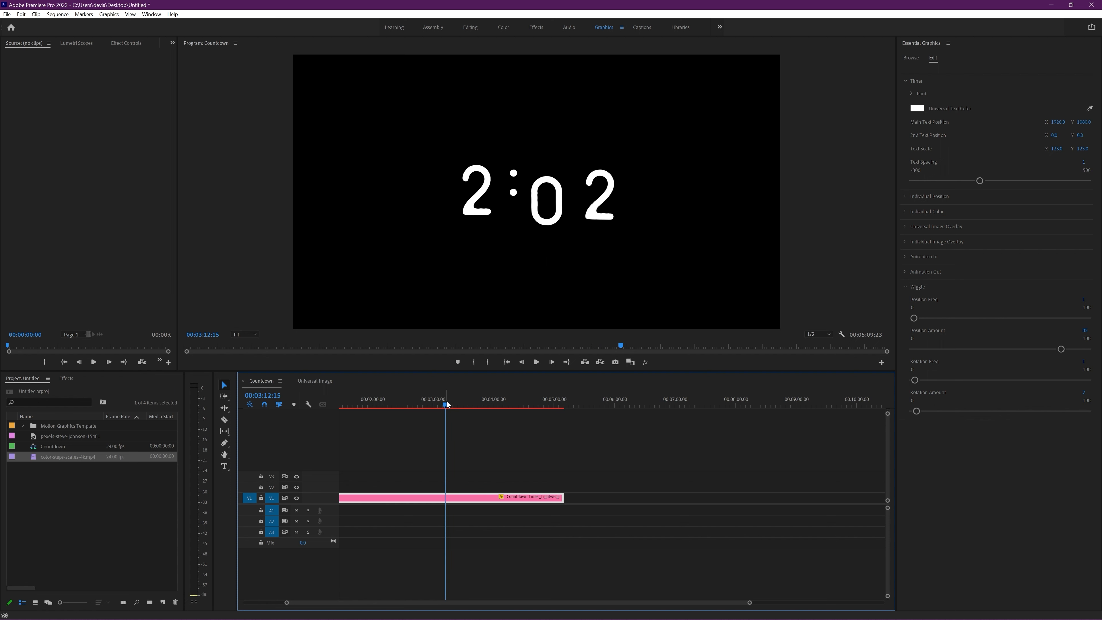